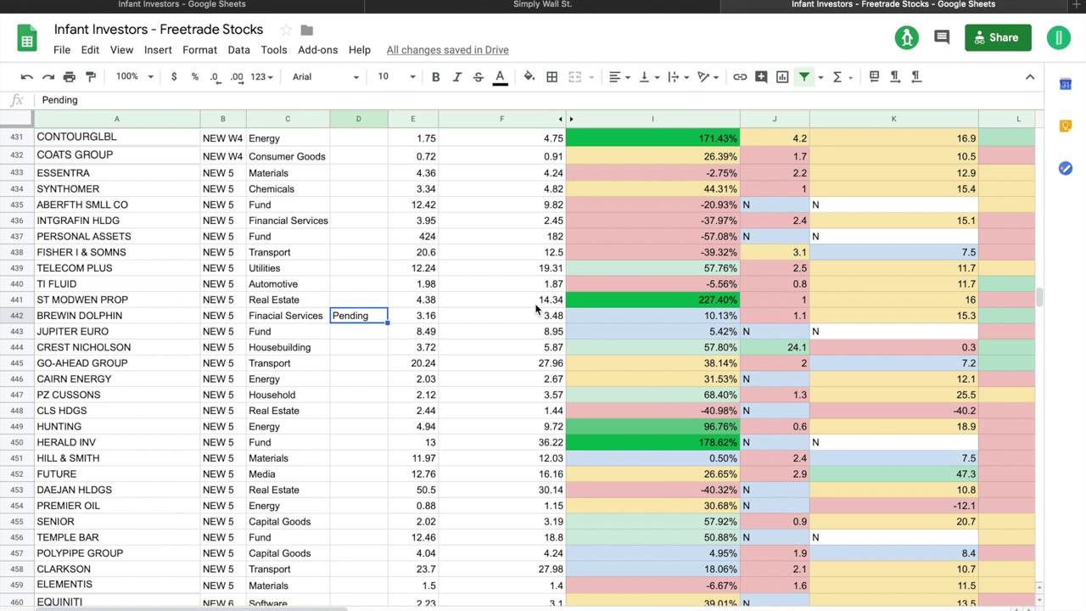
# - Inspect FISHER I & SOMNS's 20.6 value and ESSENTRA's Materials sector and NEW 5 batch label
pyautogui.click(436, 255)
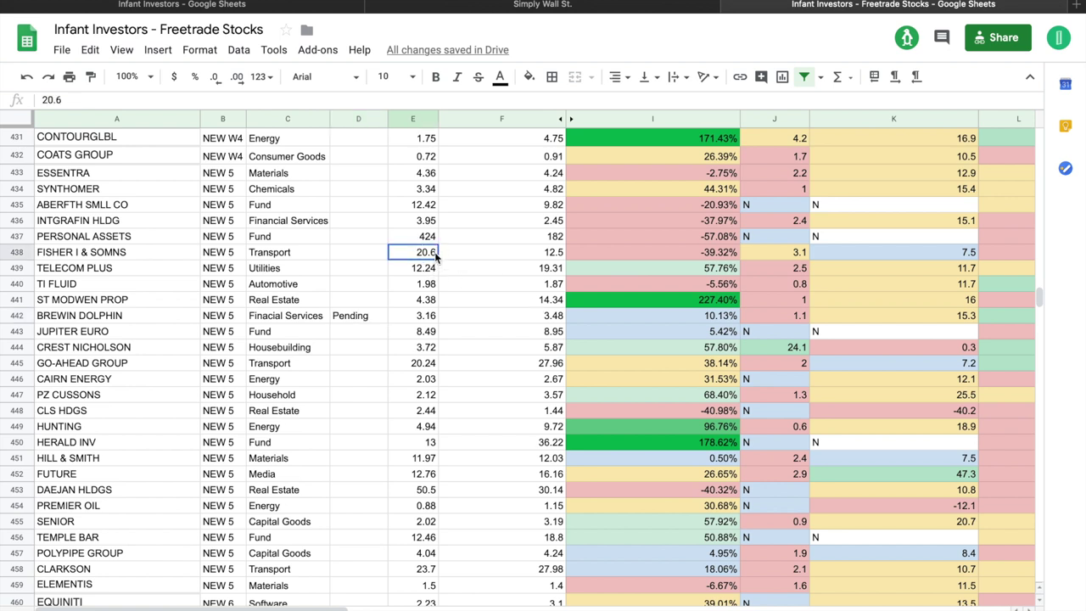
pyautogui.scroll(3, 424, 280)
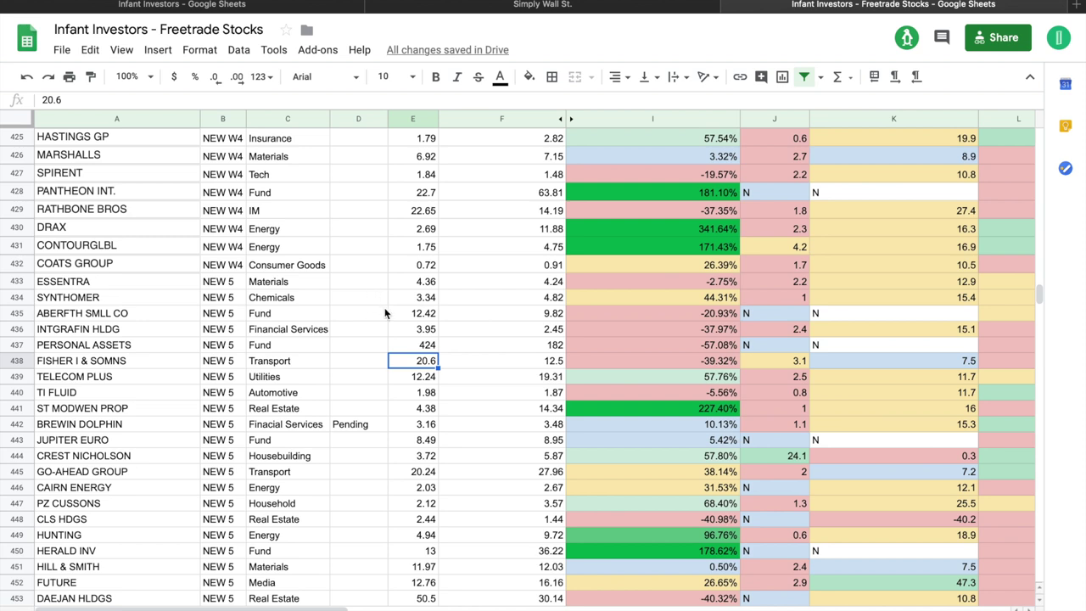
pyautogui.click(265, 286)
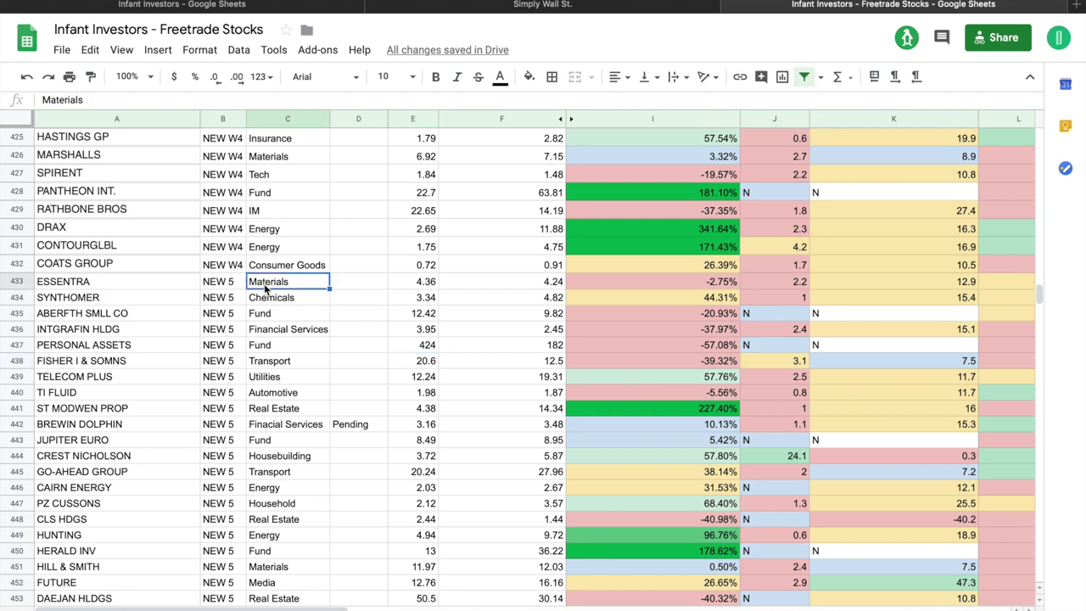
pyautogui.press('Left')
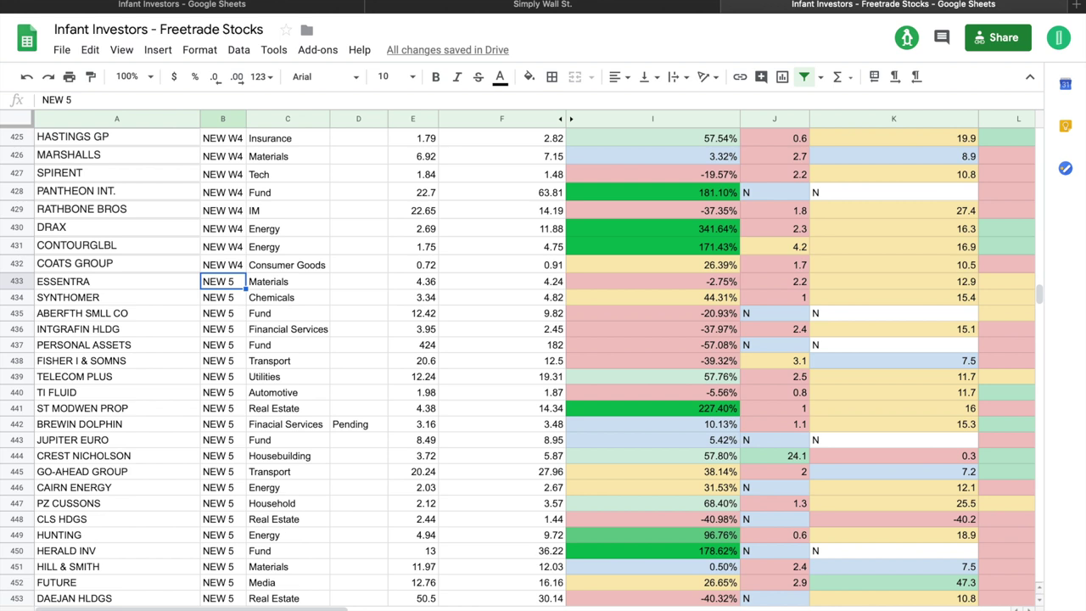
pyautogui.click(287, 282)
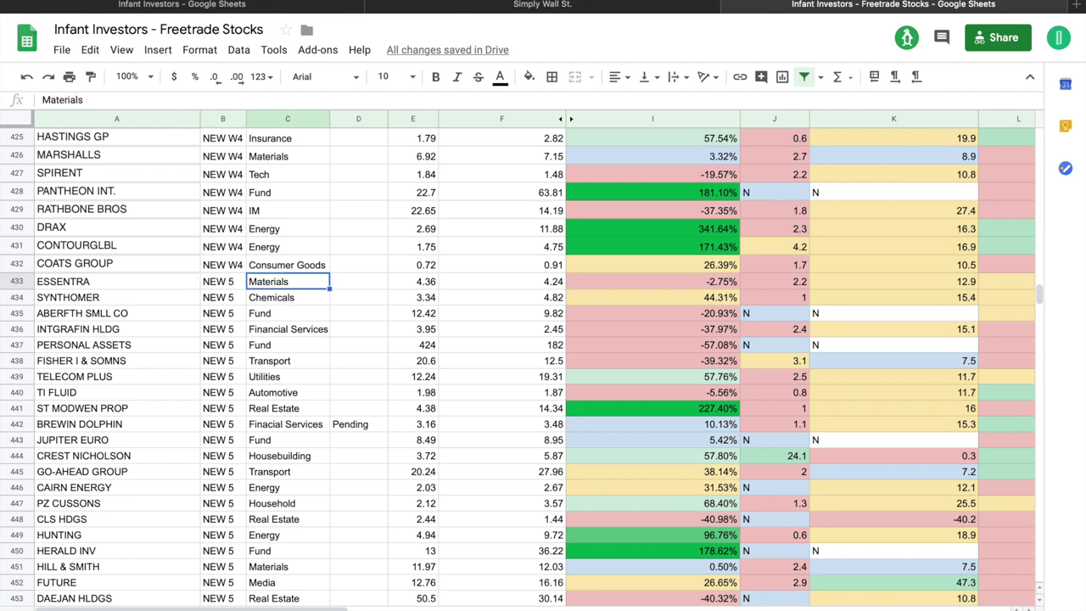
pyautogui.press('Left')
pyautogui.press('Left')
pyautogui.press('Right')
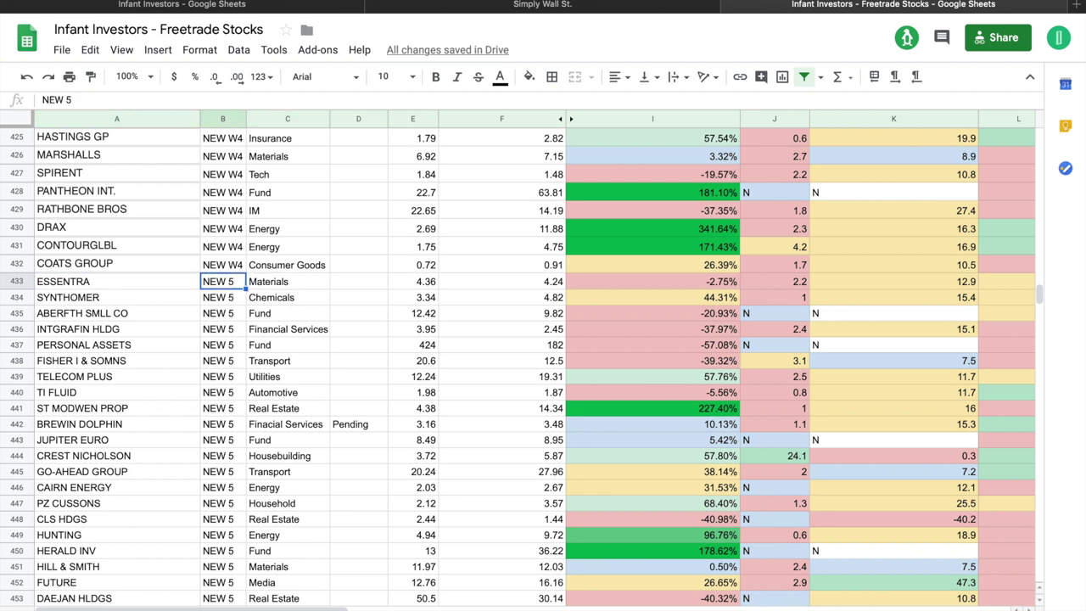
pyautogui.scroll(-3, 222, 343)
pyautogui.scroll(3, 227, 305)
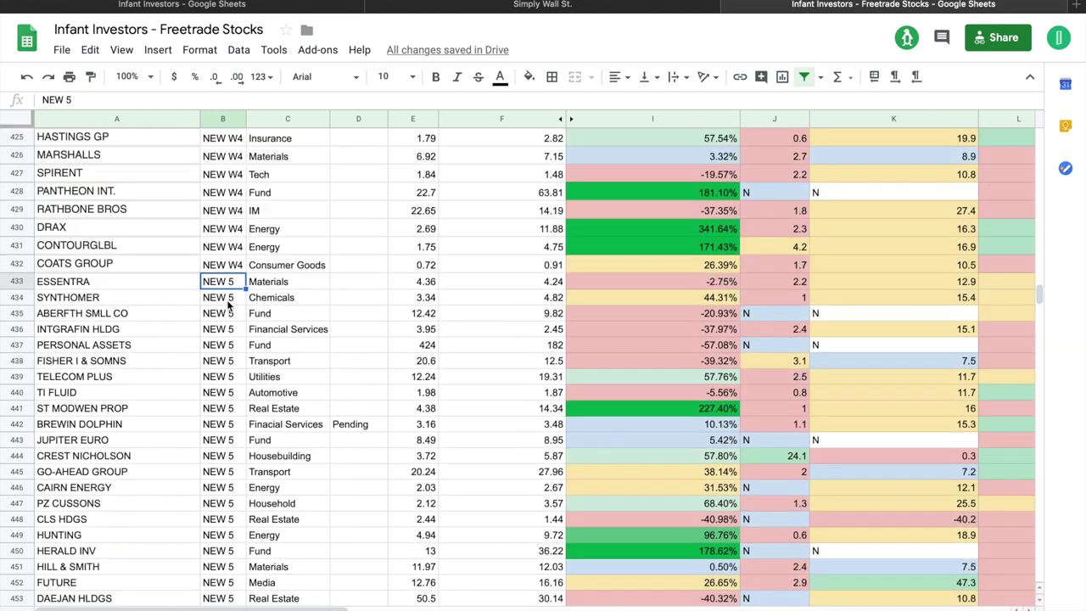
pyautogui.scroll(-5, 234, 332)
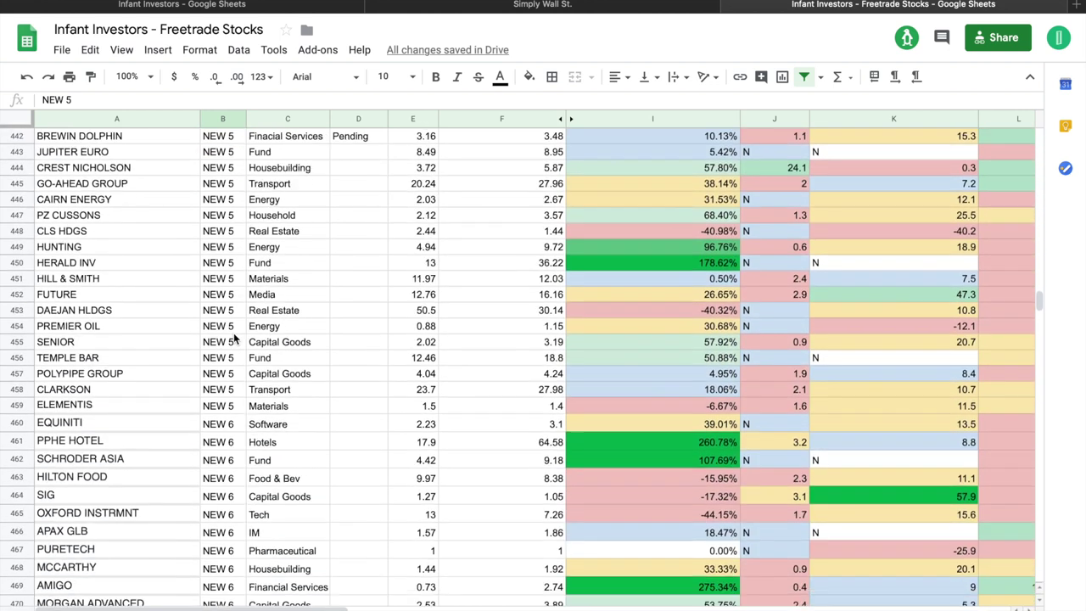
pyautogui.scroll(-1, 235, 338)
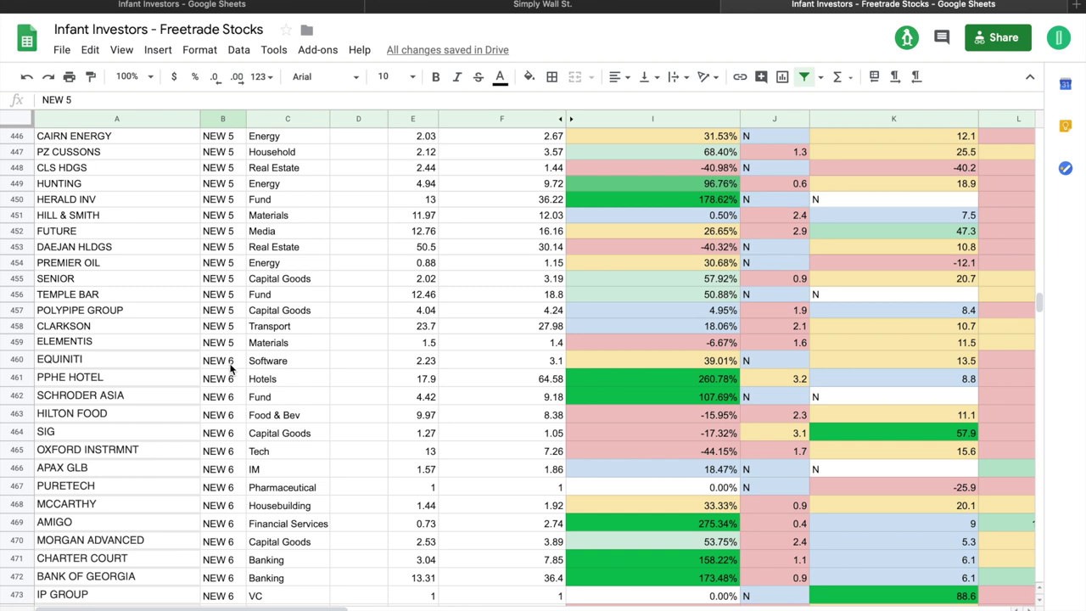
pyautogui.scroll(-5, 231, 367)
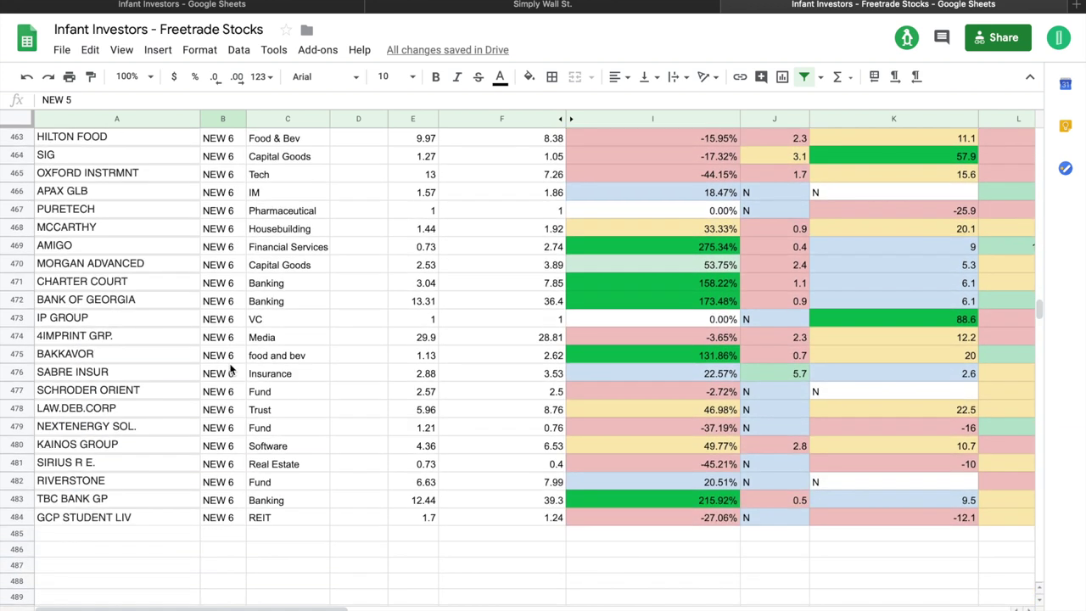
pyautogui.scroll(2, 231, 367)
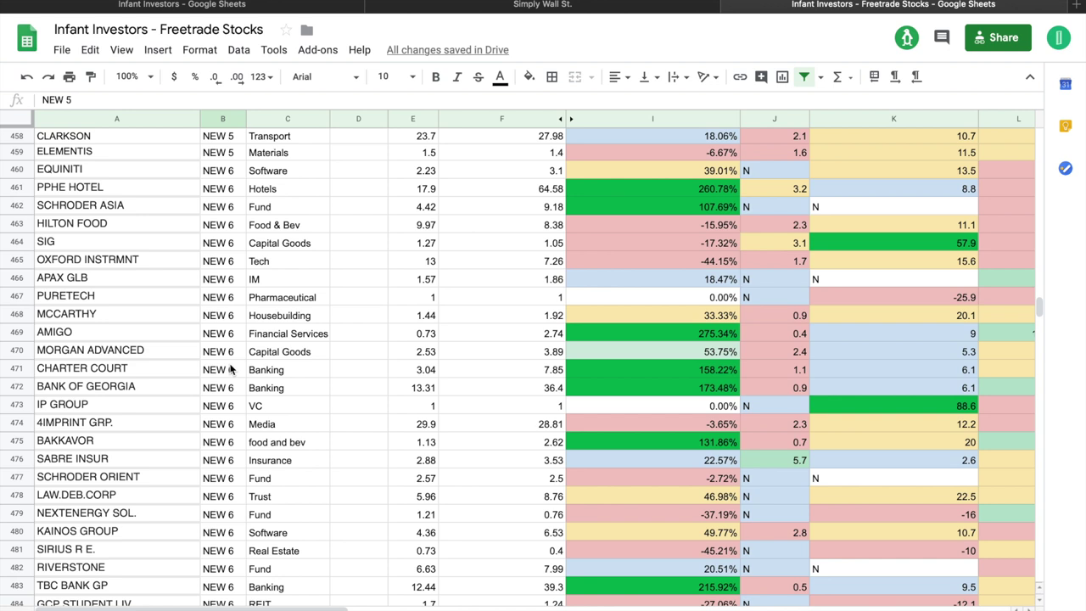
pyautogui.scroll(4, 199, 246)
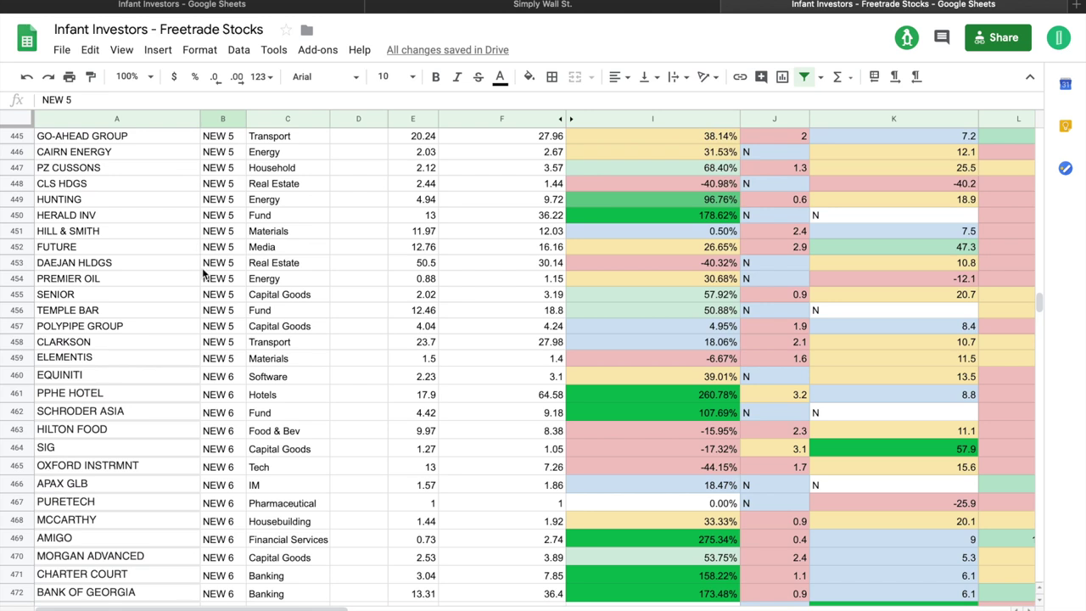
pyautogui.scroll(5, 204, 273)
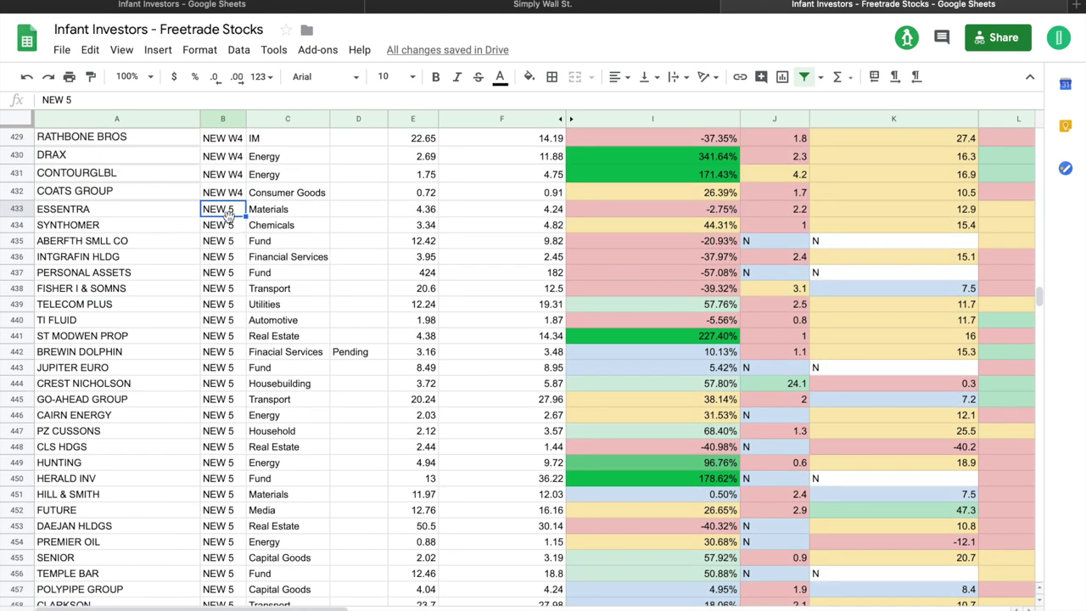
# - Step through the NEW 5 stocks from ESSENTRA down to CREST NICHOLSON
pyautogui.click(103, 214)
pyautogui.click(104, 224)
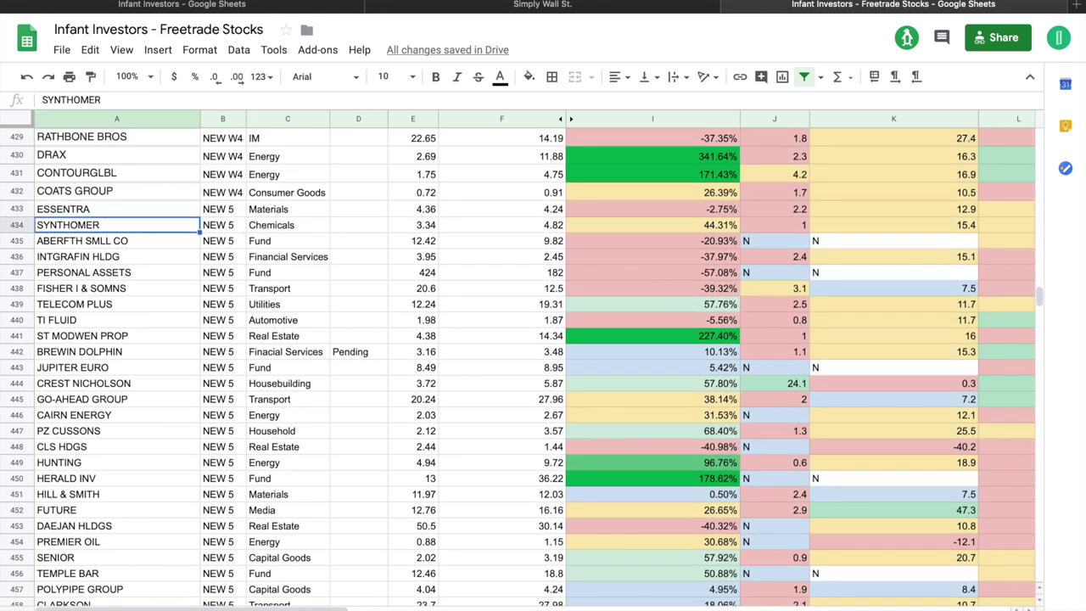
pyautogui.click(123, 243)
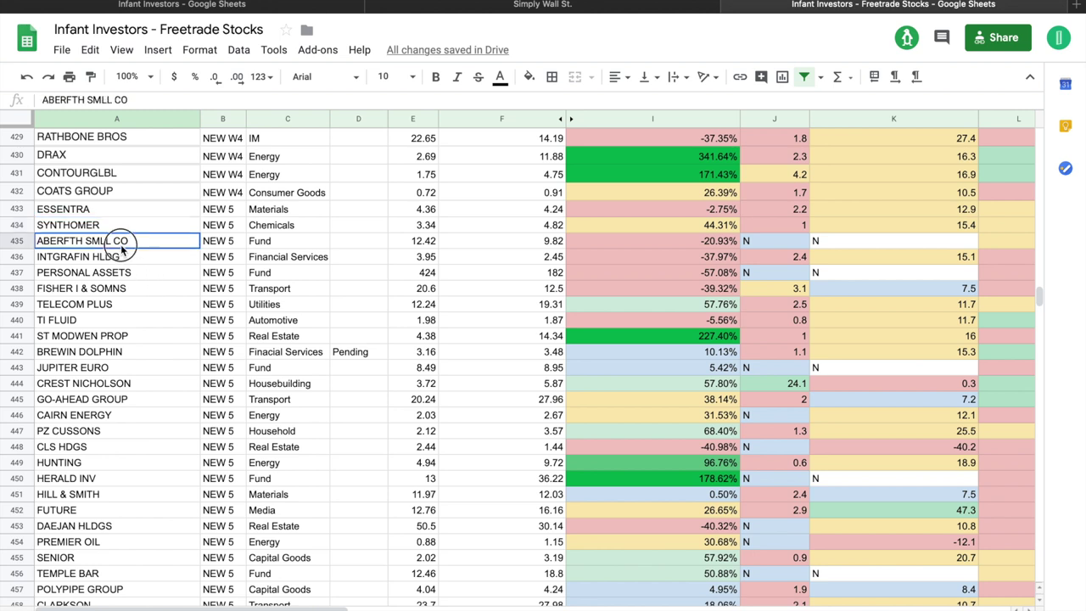
pyautogui.click(131, 259)
pyautogui.click(133, 275)
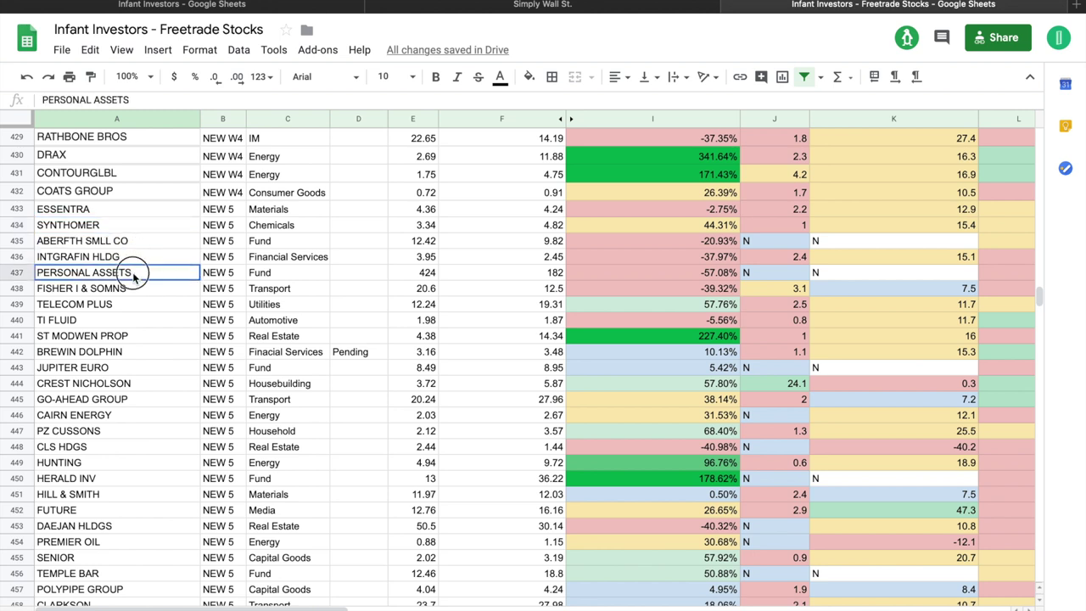
pyautogui.click(137, 288)
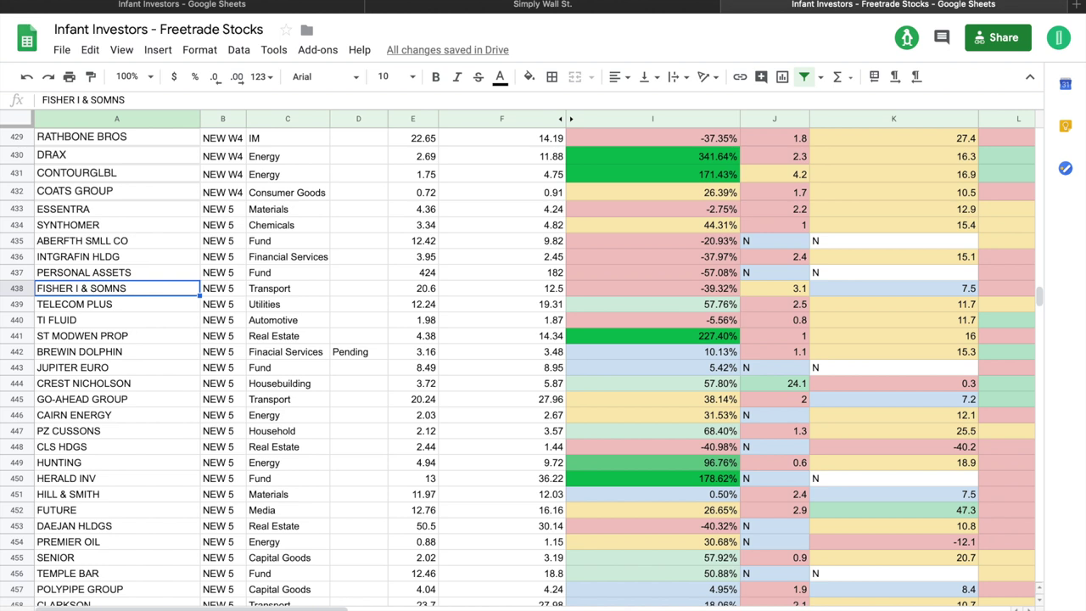
pyautogui.click(135, 304)
pyautogui.click(127, 320)
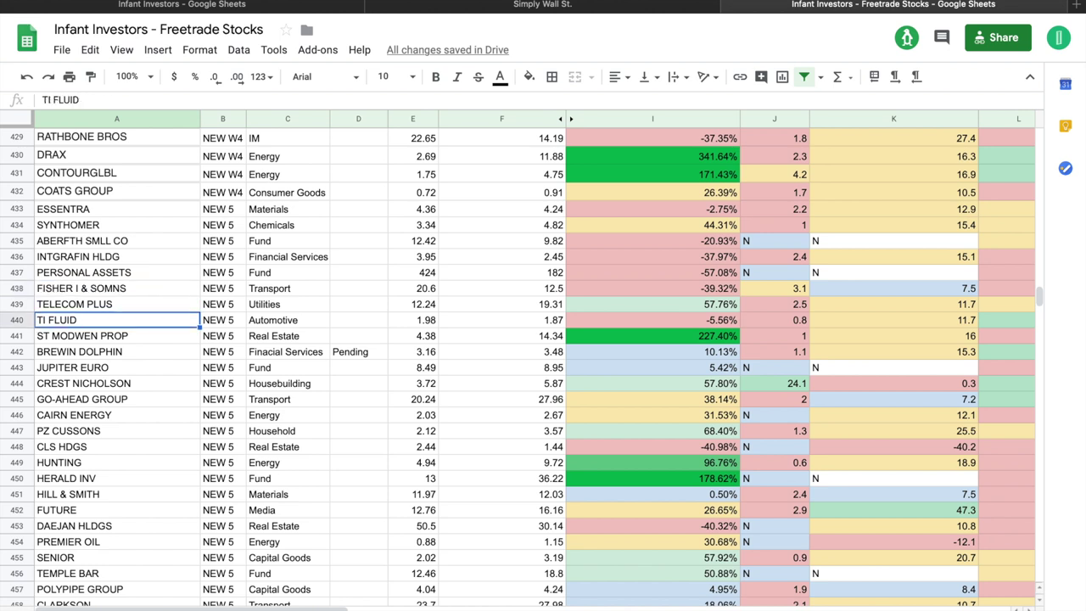
pyautogui.click(127, 336)
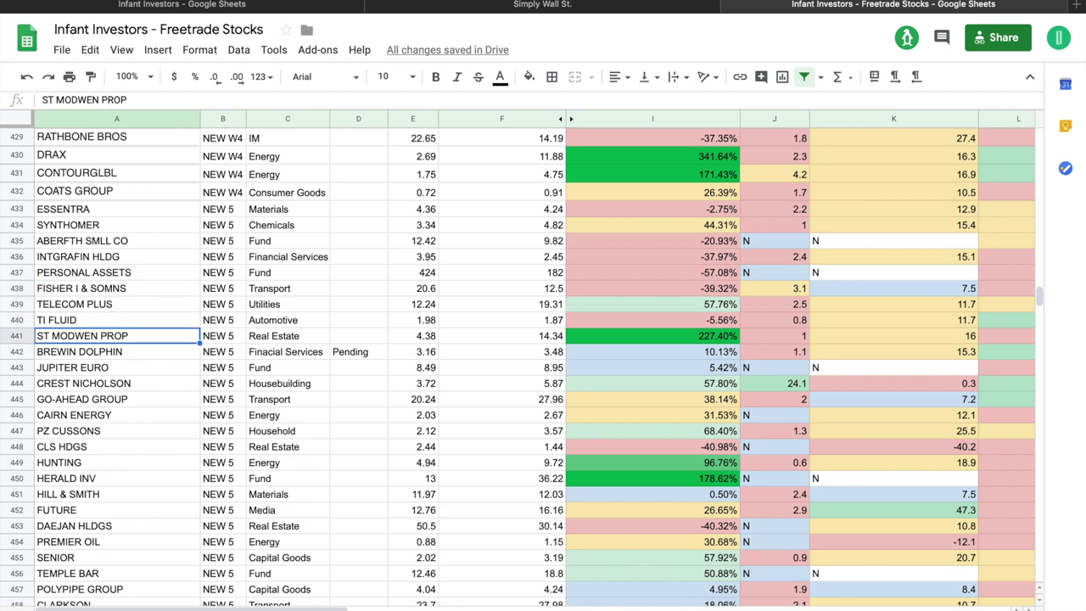
pyautogui.click(127, 351)
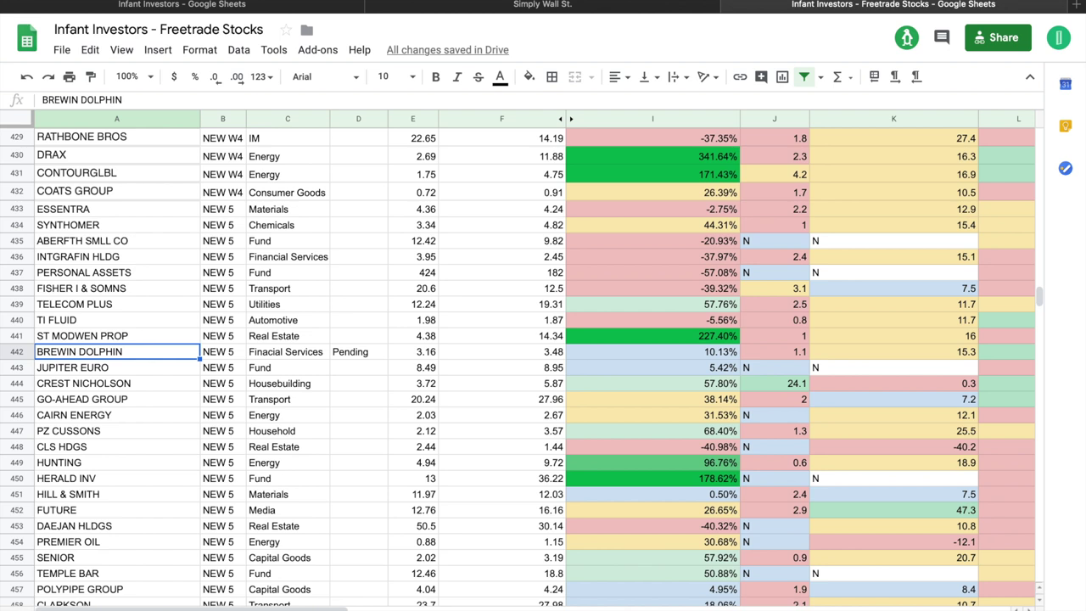
pyautogui.click(127, 368)
pyautogui.click(127, 384)
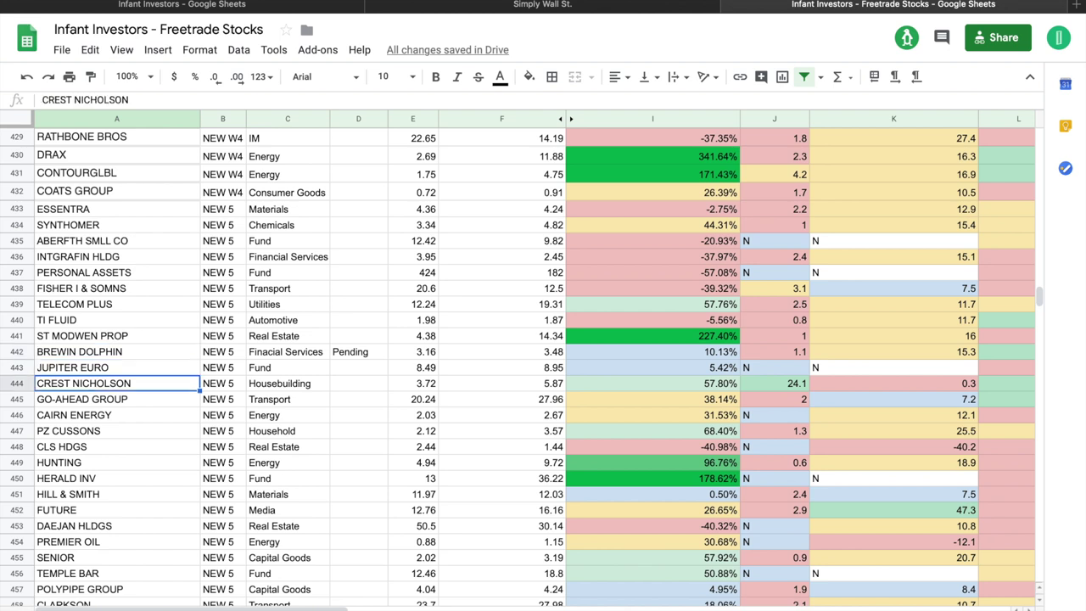
# - Continue through the NEW 5 stocks from GO-AHEAD GROUP down to TEMPLE BAR
pyautogui.click(127, 398)
pyautogui.click(127, 415)
pyautogui.click(127, 431)
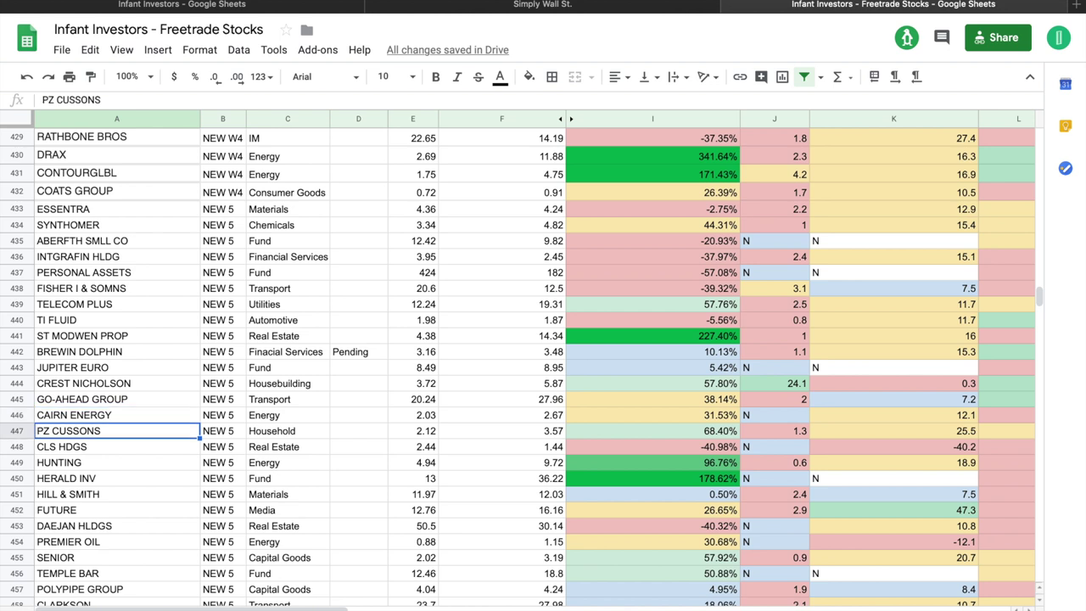
pyautogui.click(128, 446)
pyautogui.click(127, 462)
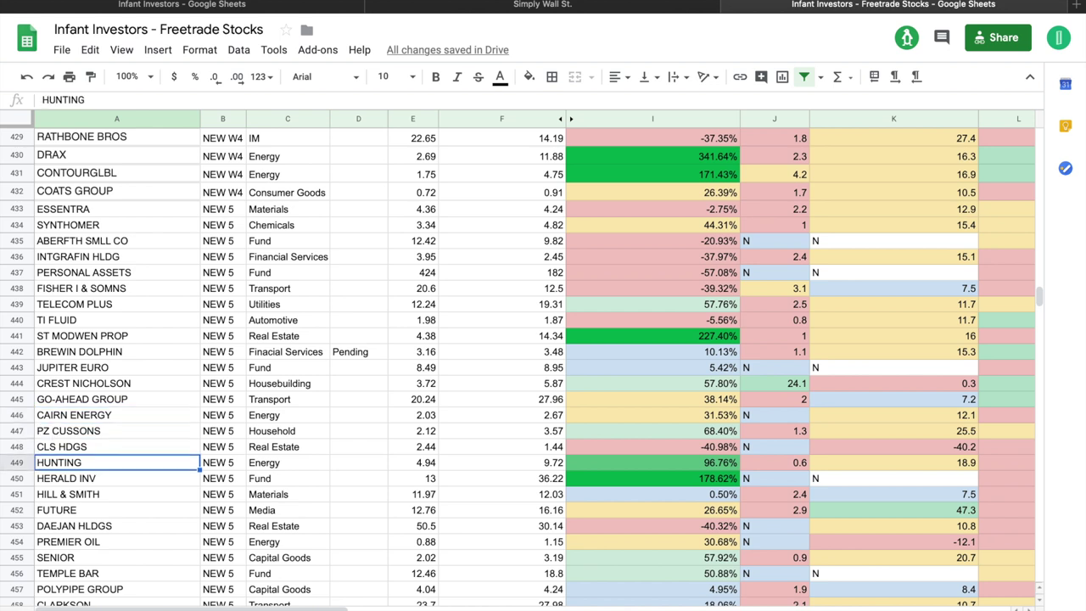
pyautogui.click(127, 479)
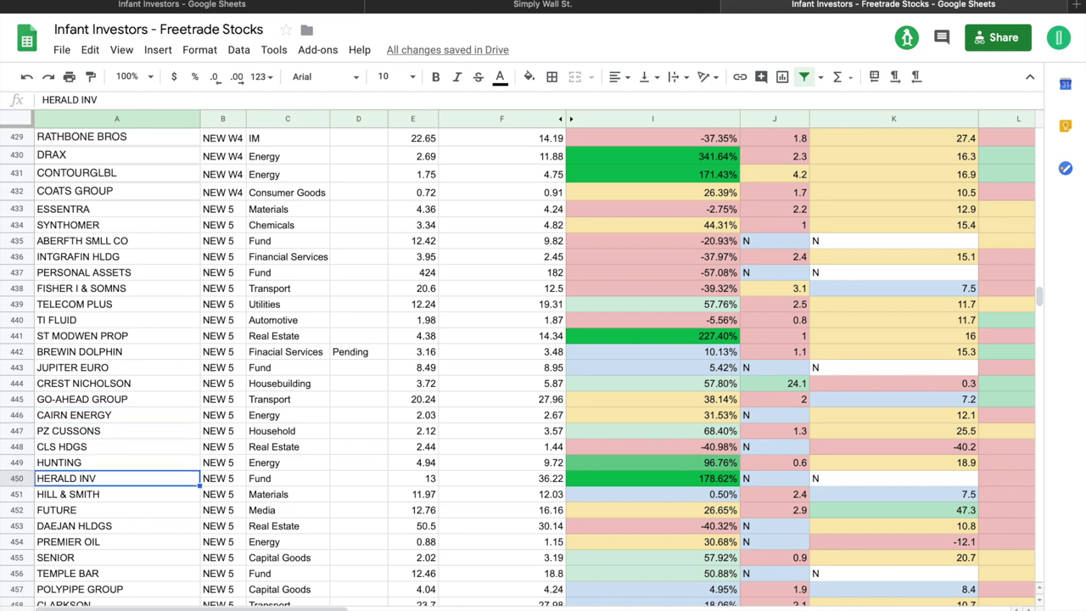
pyautogui.click(127, 493)
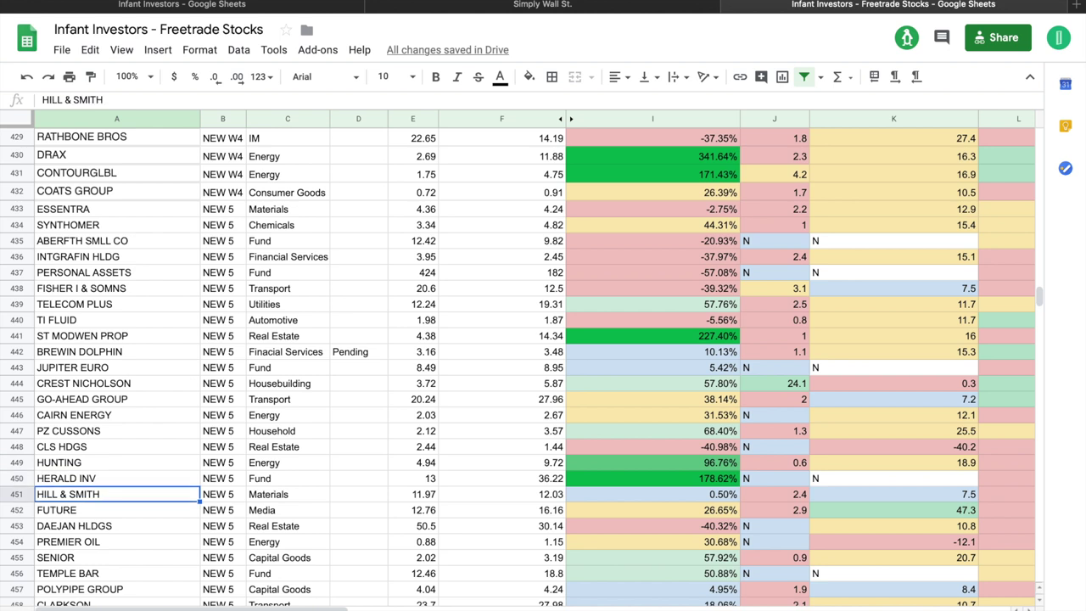
pyautogui.click(127, 510)
pyautogui.click(127, 526)
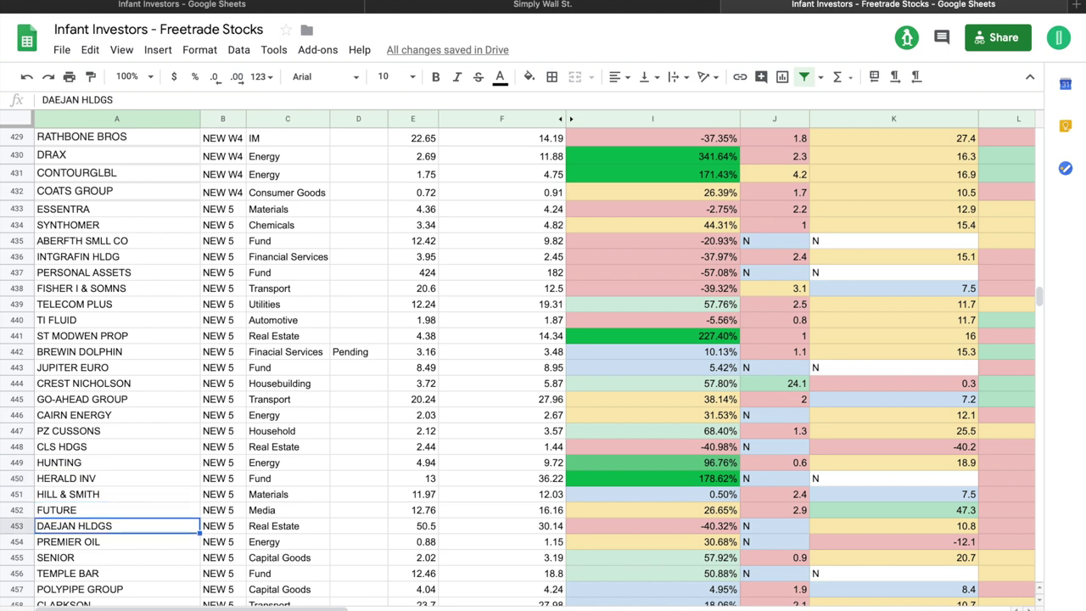
pyautogui.click(127, 542)
pyautogui.click(127, 557)
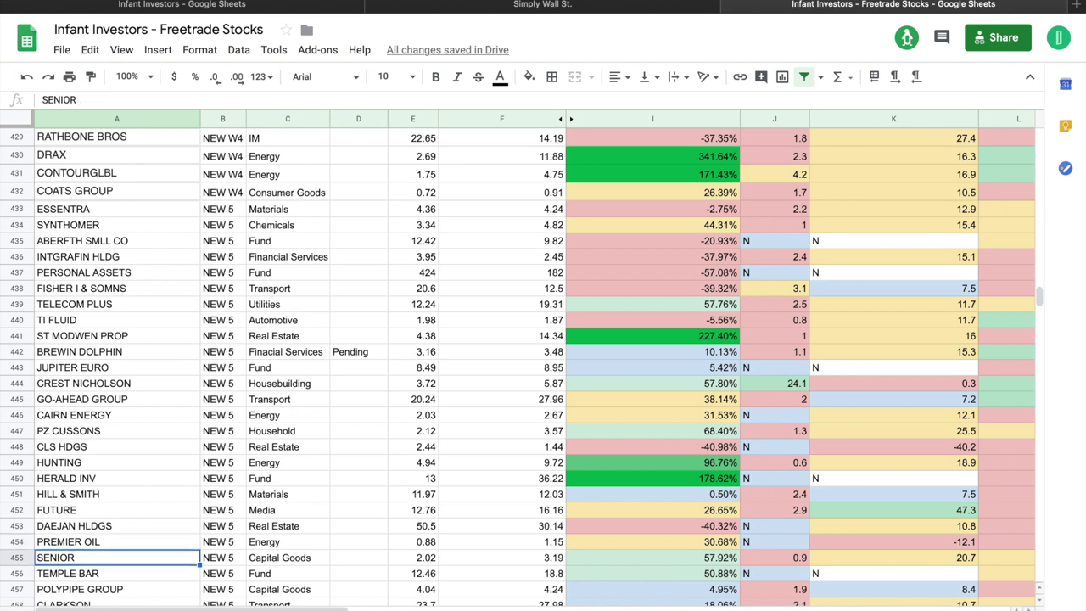
pyautogui.click(127, 573)
# - Move from CLARKSON down to ELEMENTIS, the last NEW 5 stock
pyautogui.scroll(-3, 132, 276)
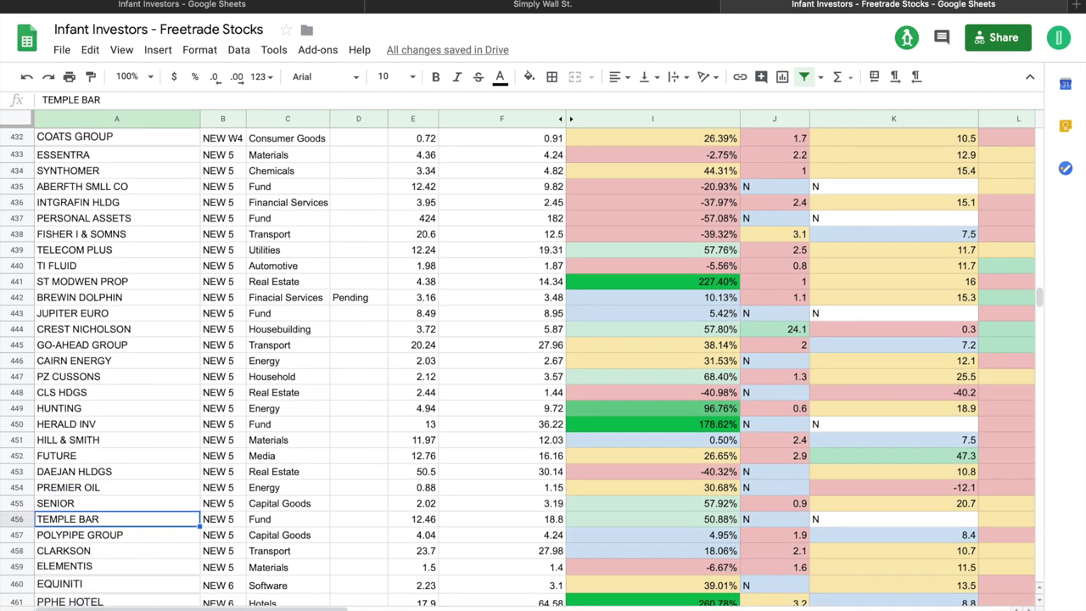
pyautogui.click(99, 517)
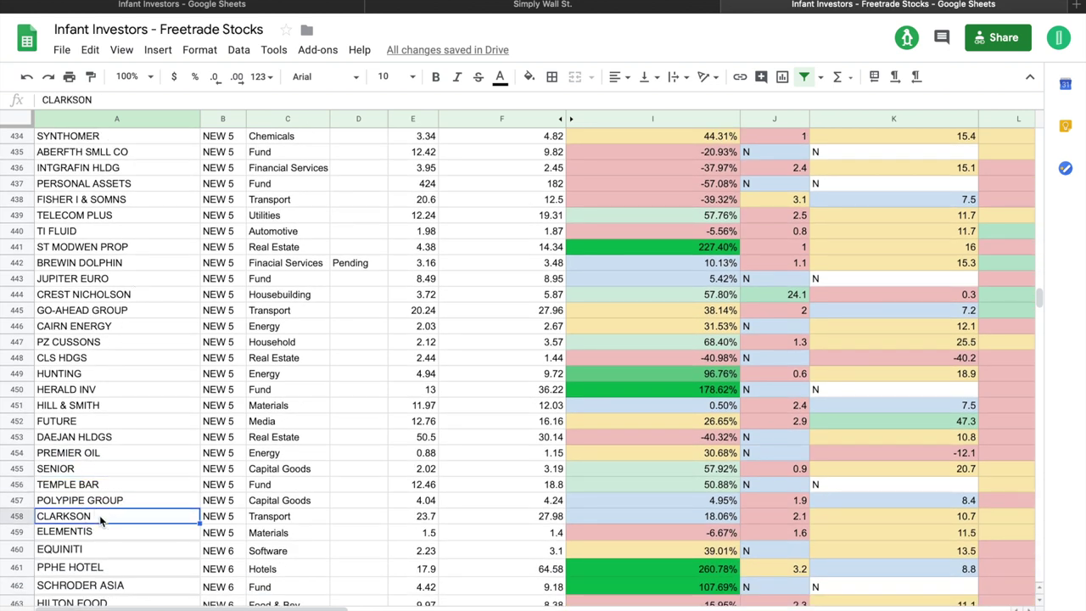
pyautogui.press('Down')
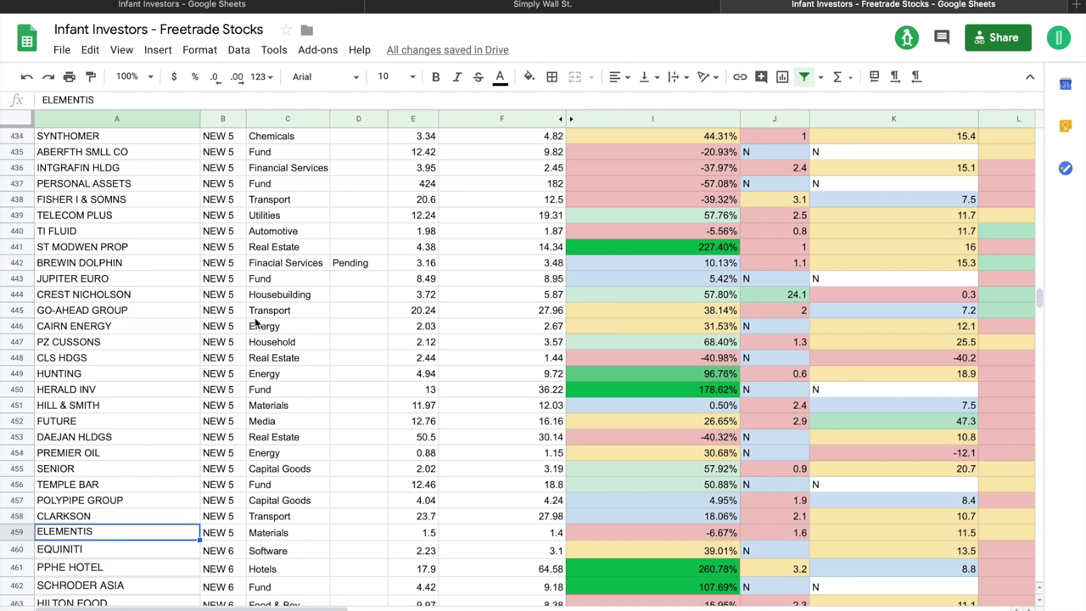
pyautogui.scroll(3, 154, 329)
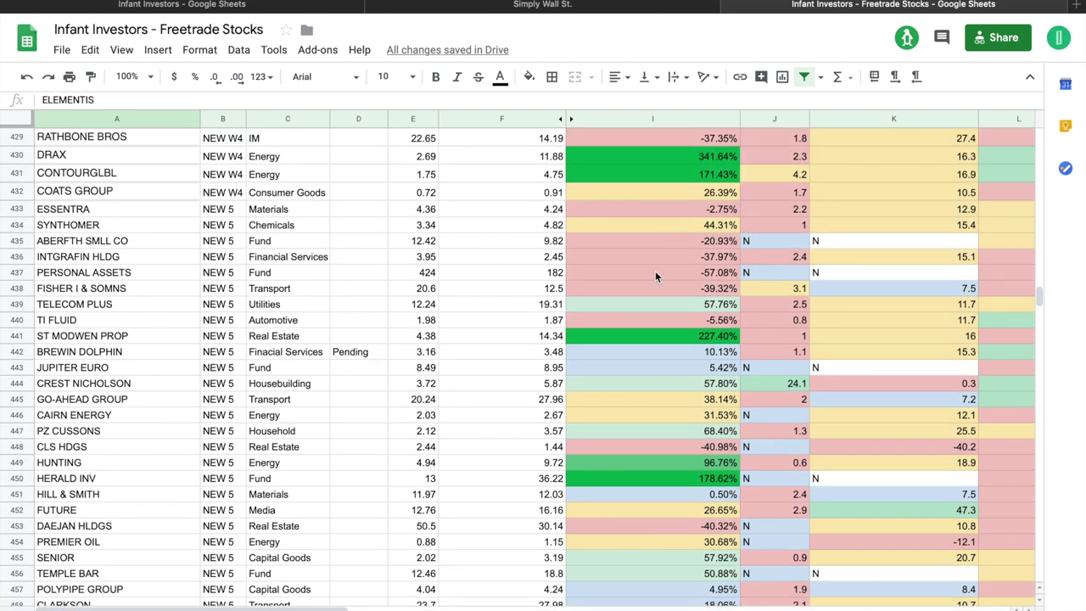
pyautogui.scroll(-1, 651, 259)
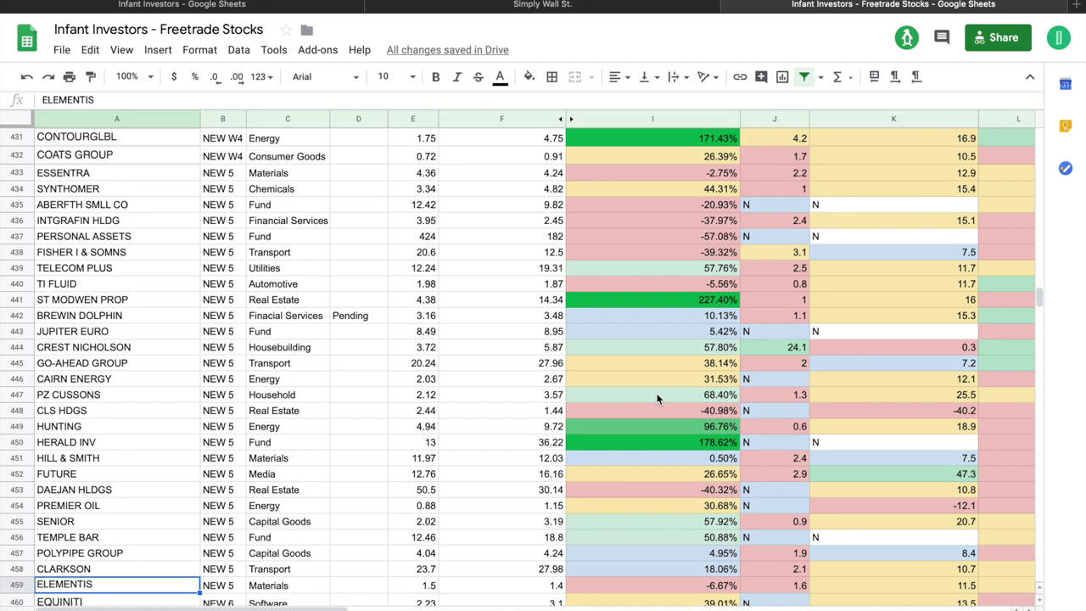
pyautogui.hscroll(5, 658, 398)
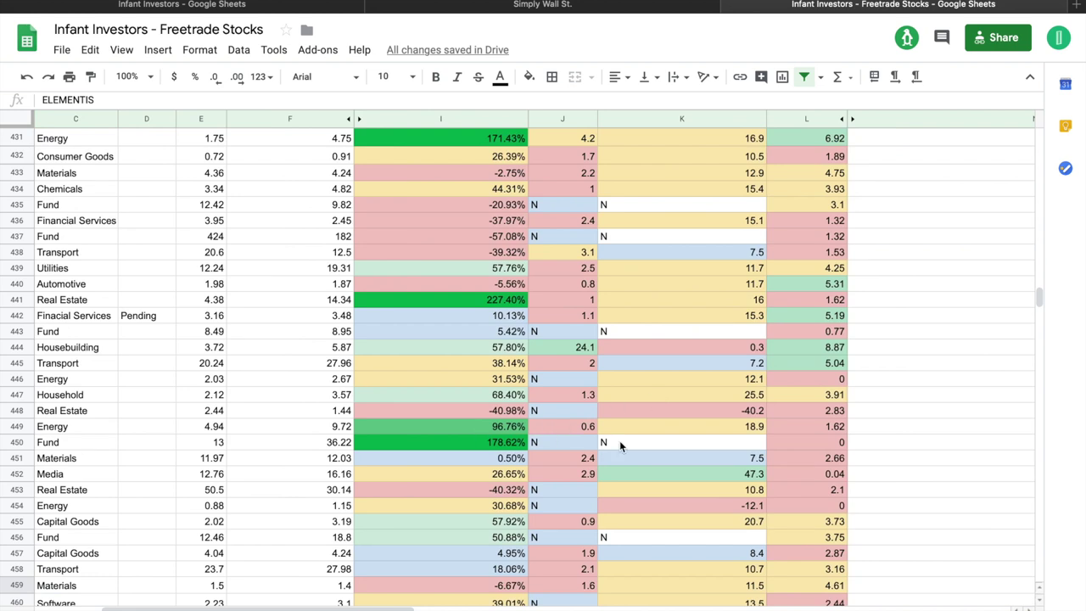
pyautogui.hscroll(-1, 651, 418)
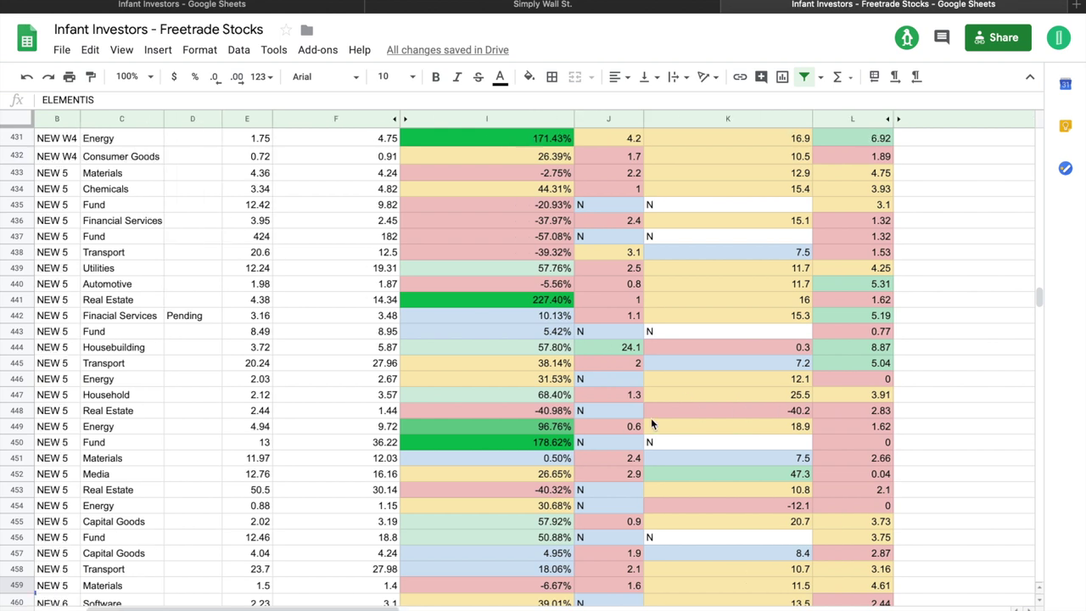
pyautogui.hscroll(-1, 652, 422)
pyautogui.hscroll(1, 652, 421)
pyautogui.hscroll(-3, 546, 401)
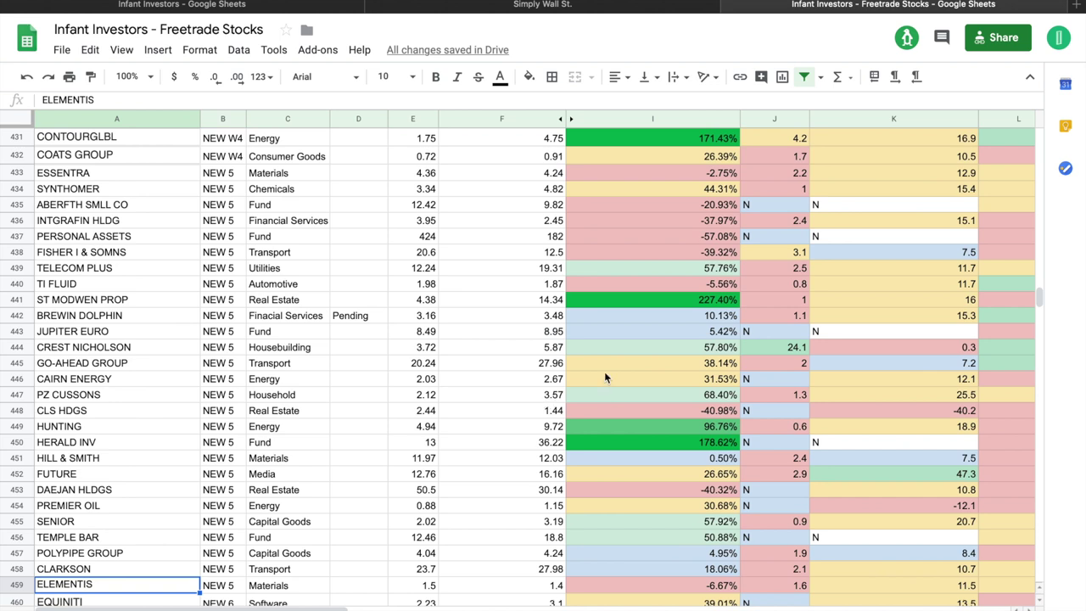
pyautogui.click(627, 443)
pyautogui.hscroll(2, 626, 443)
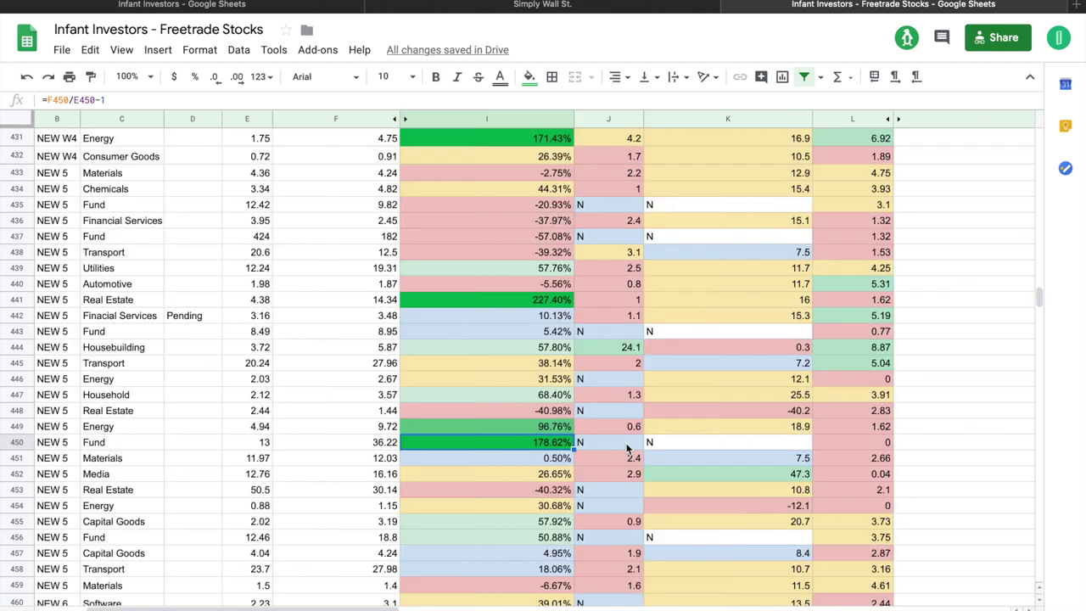
pyautogui.hscroll(-2, 627, 448)
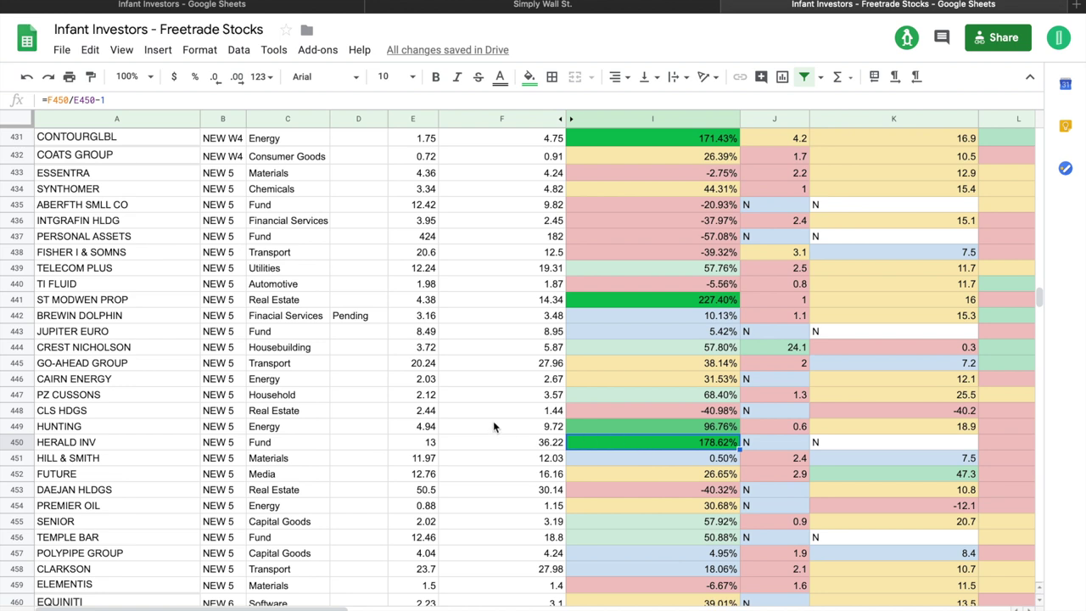
pyautogui.scroll(-1, 494, 426)
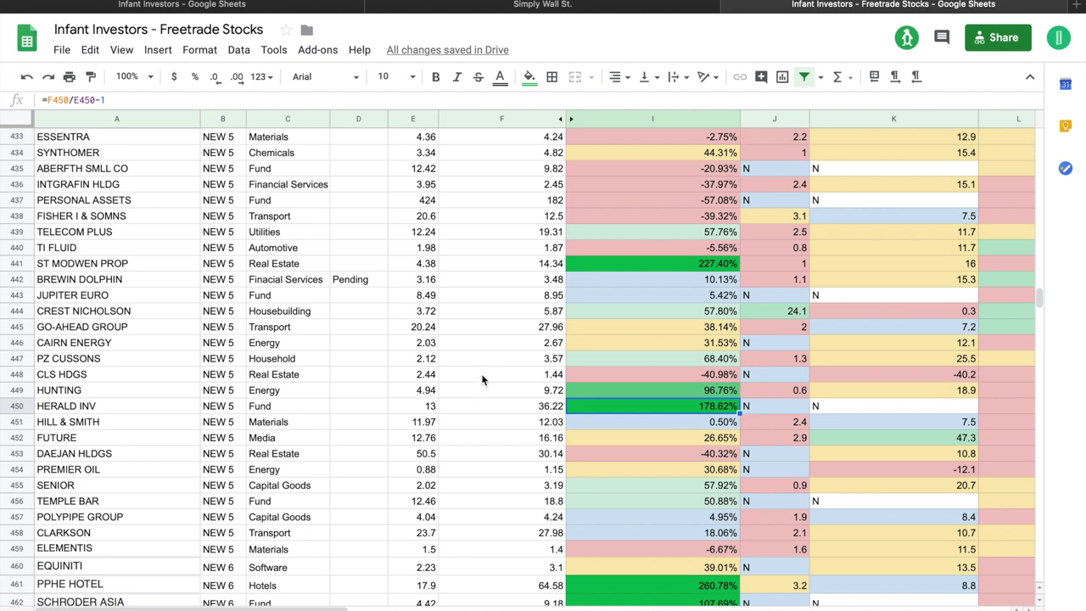
pyautogui.scroll(1, 492, 350)
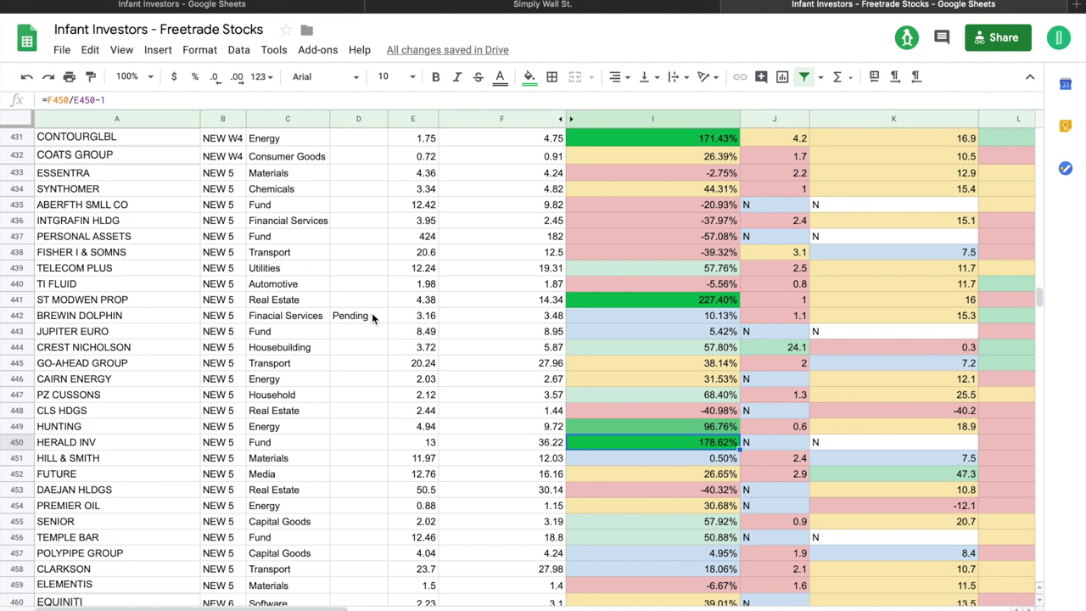
# - Change BREWIN DOLPHIN's sector from 'Finacial Services' to 'Financial Services'
pyautogui.click(311, 316)
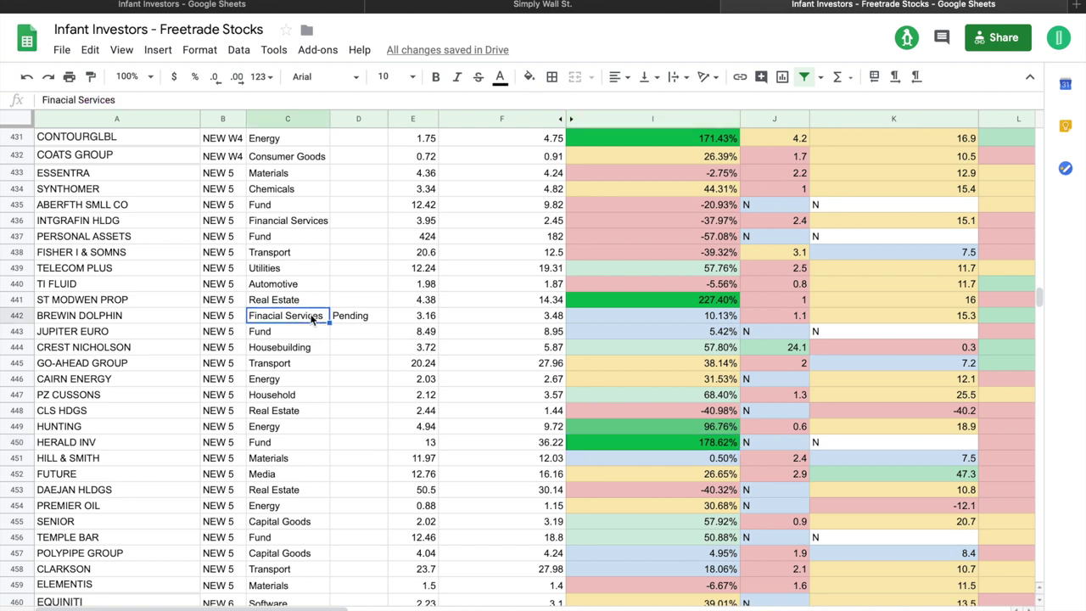
pyautogui.press('Right')
pyautogui.click(287, 316)
pyautogui.write('Financ')
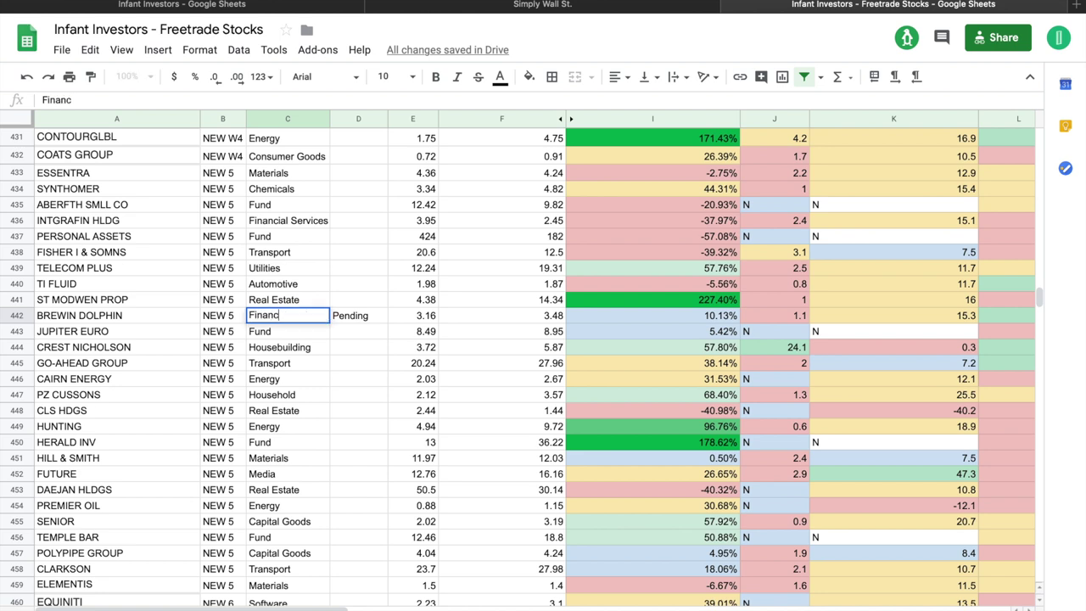
pyautogui.write('ial Services')
pyautogui.click(348, 332)
# - Review BREWIN DOLPHIN's Pending note, 10.13% return formula, and its 1.1, 15.3 and 5.19 values
pyautogui.click(371, 322)
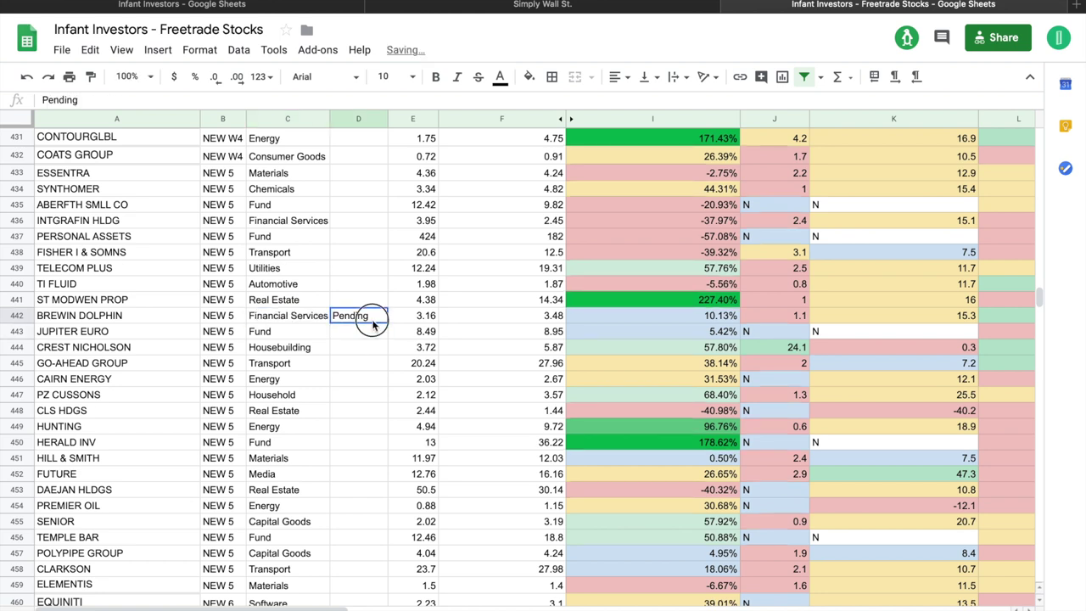
pyautogui.hscroll(2, 465, 314)
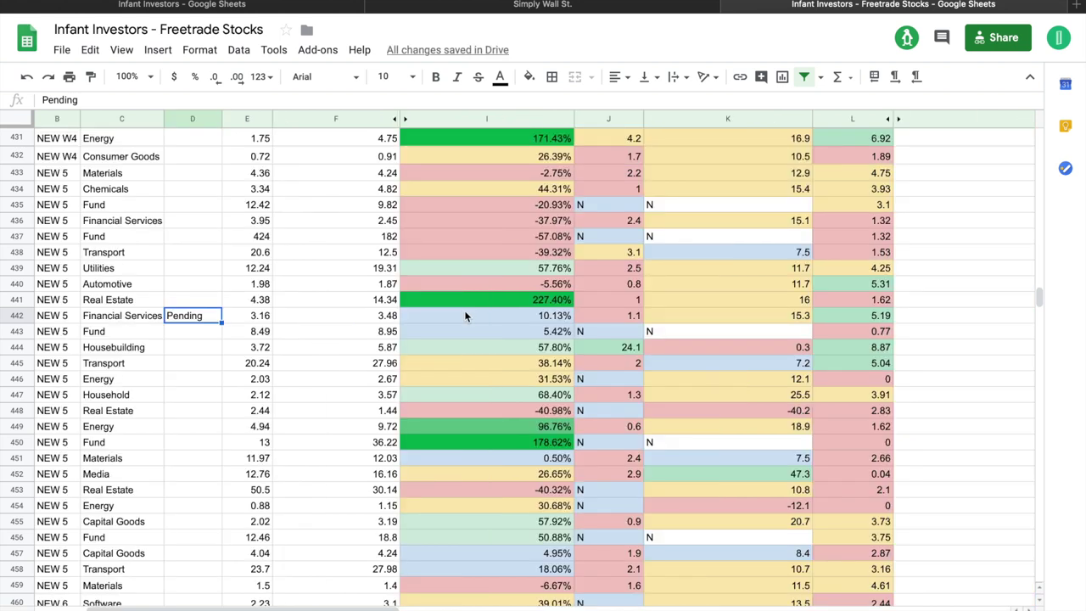
pyautogui.click(473, 316)
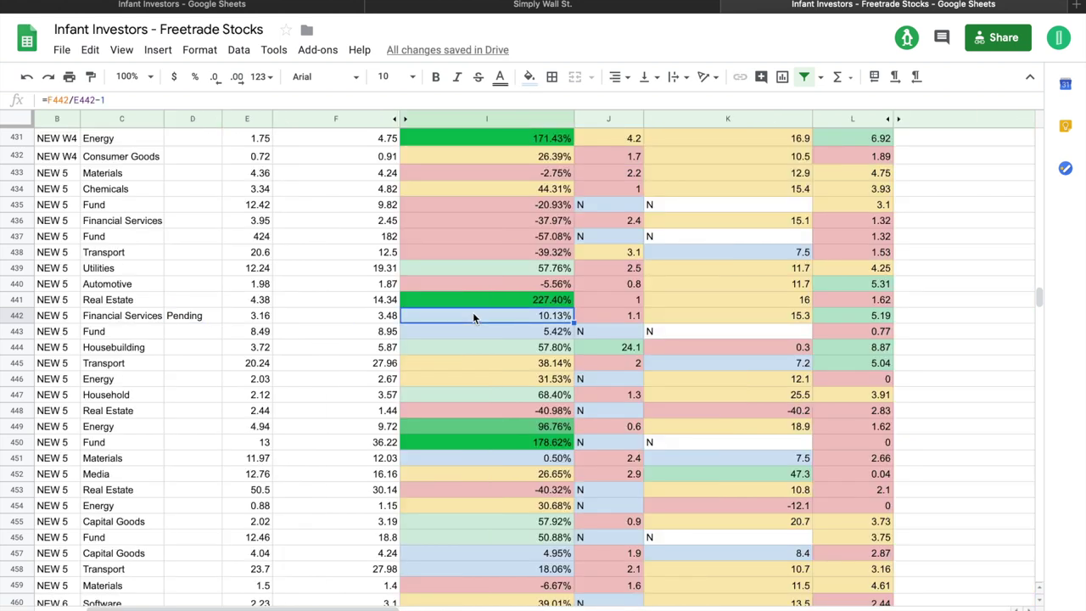
pyautogui.click(596, 316)
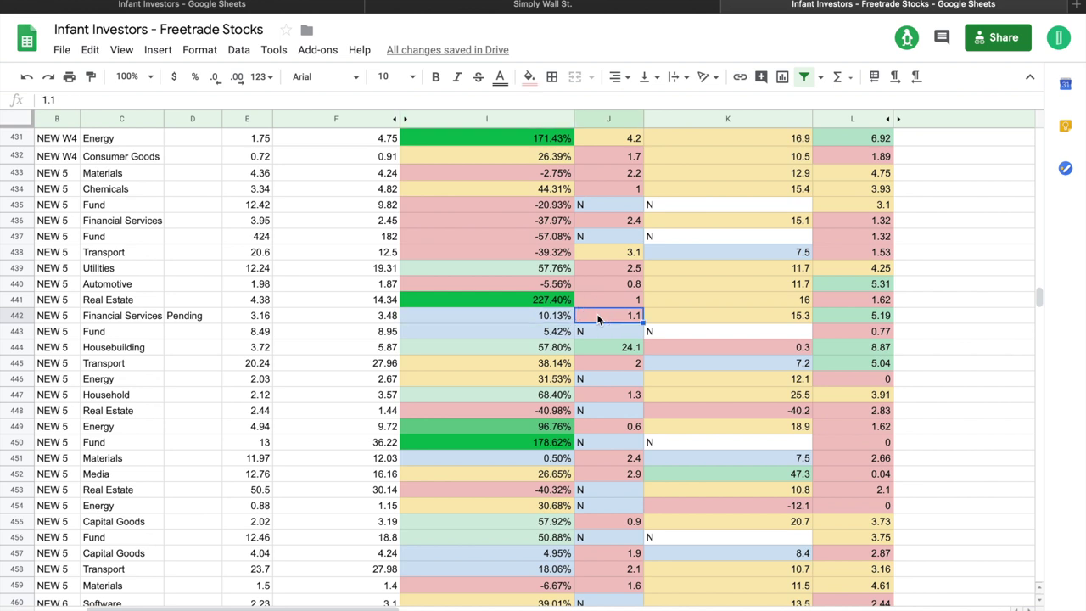
pyautogui.click(696, 315)
pyautogui.click(837, 318)
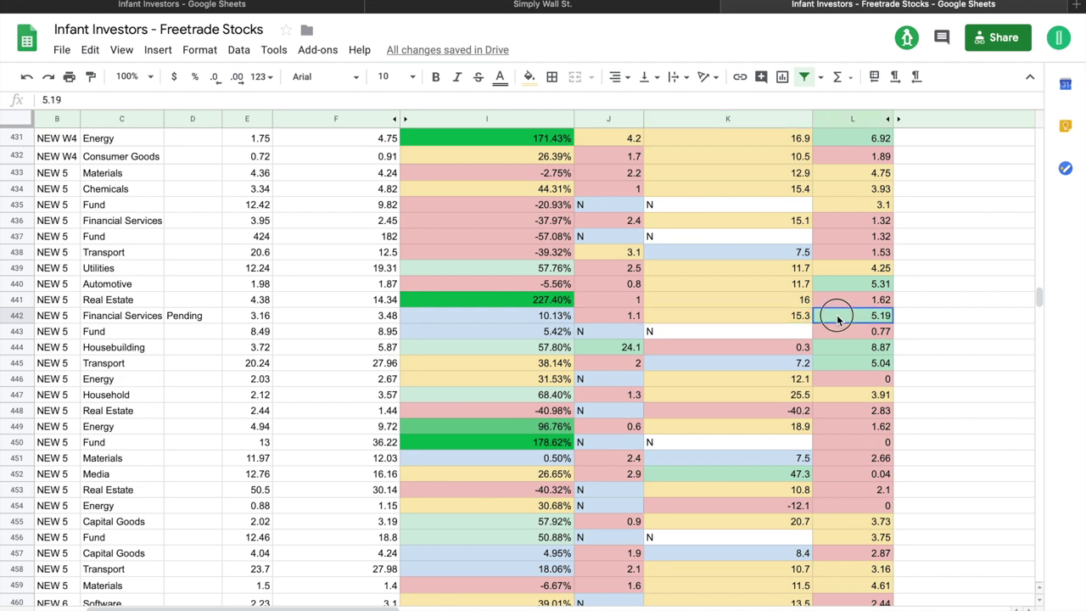
pyautogui.click(564, 317)
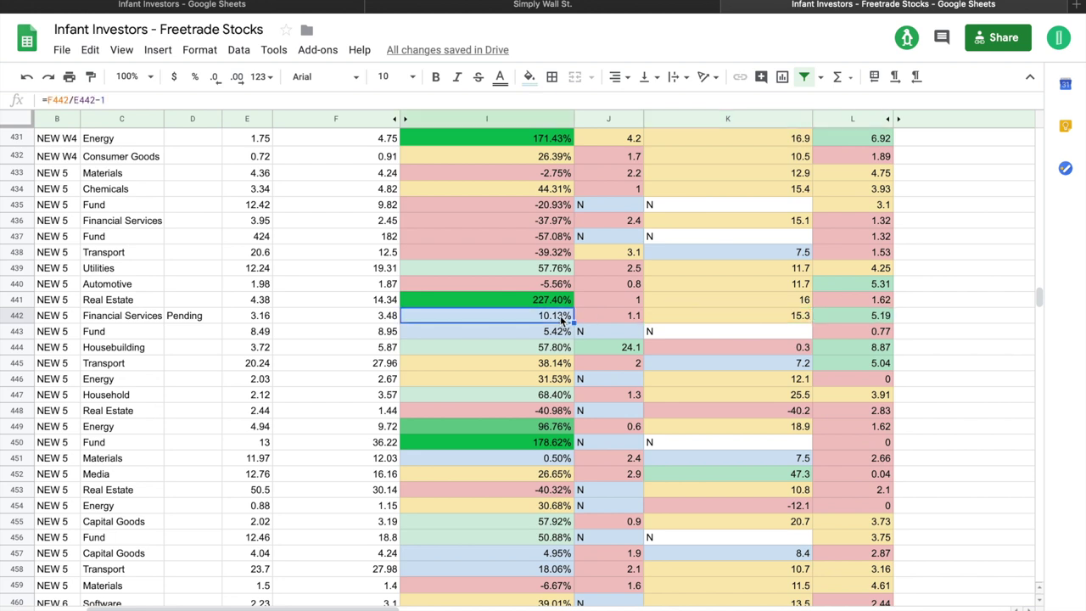
pyautogui.hscroll(-3, 561, 320)
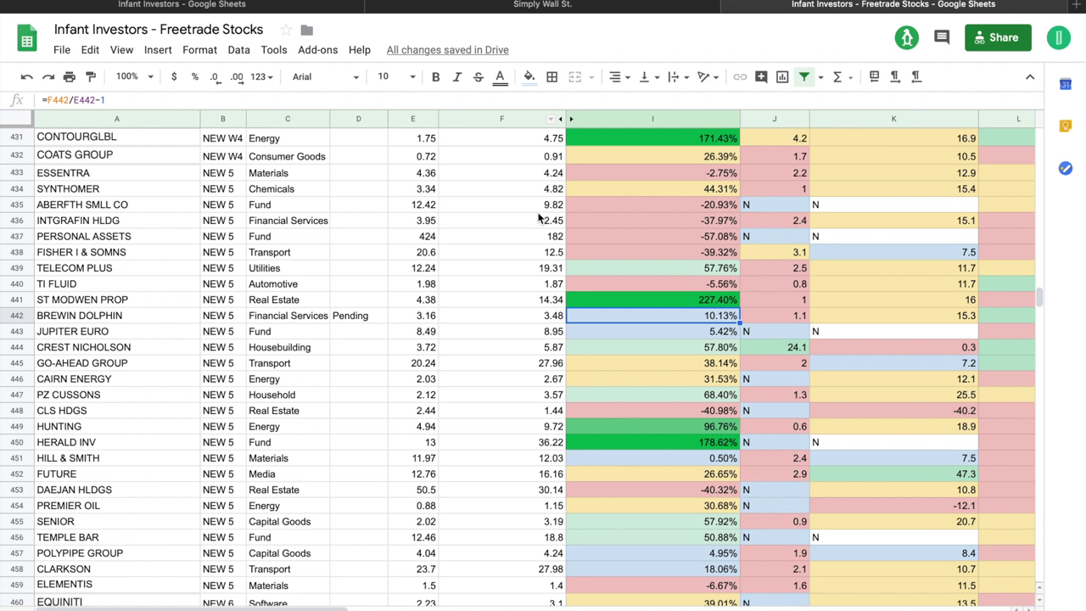
# - Search 'Brewin' on Simply Wall St and open the Brewin Dolphin Holdings (LSE:BRW) report
pyautogui.click(542, 5)
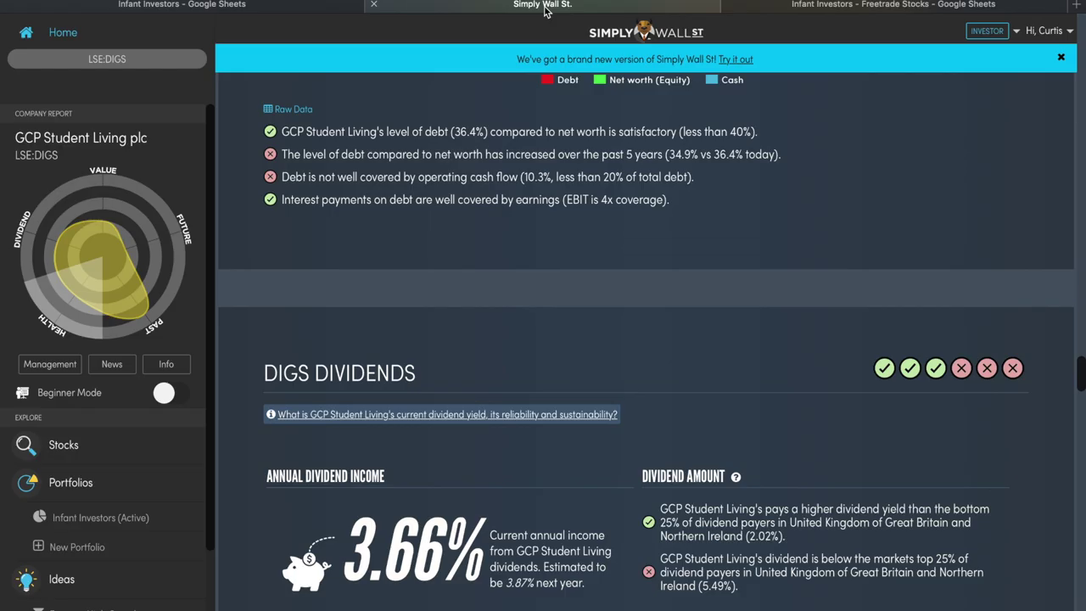
pyautogui.doubleClick(101, 61)
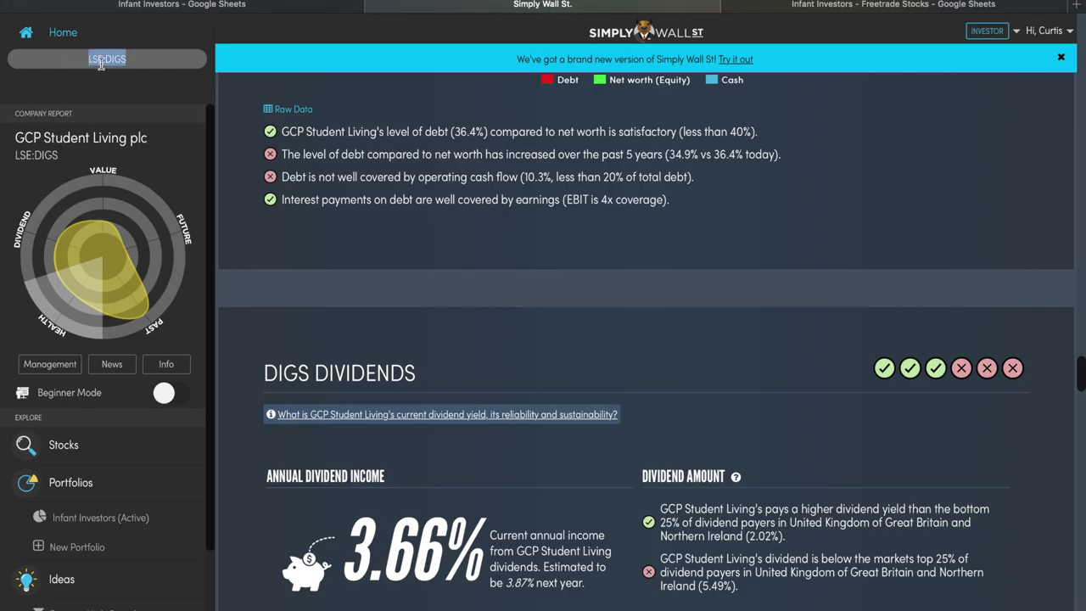
pyautogui.write('Brewin')
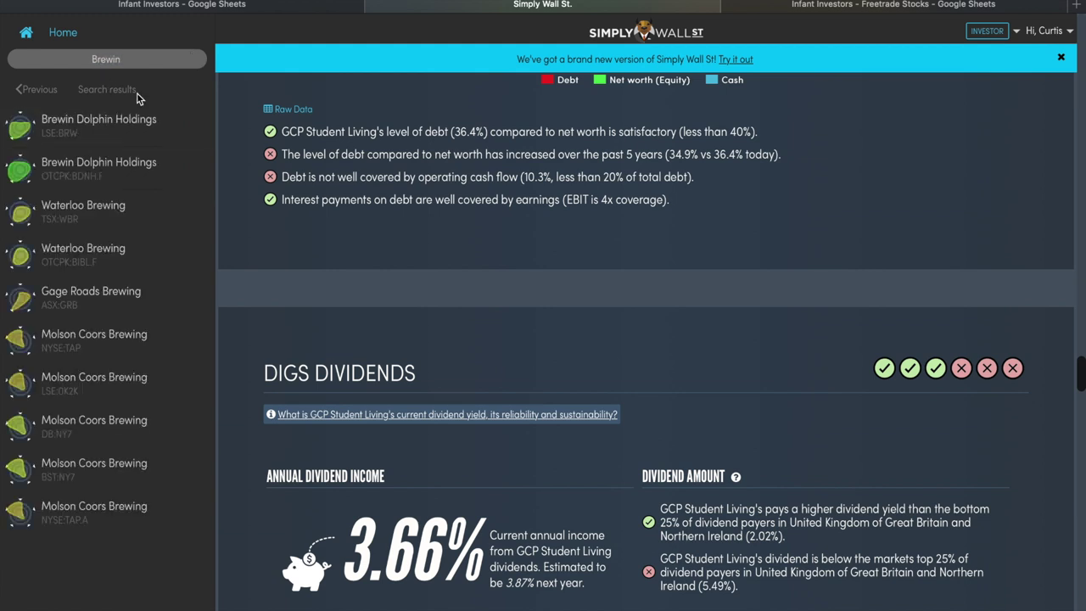
pyautogui.click(117, 132)
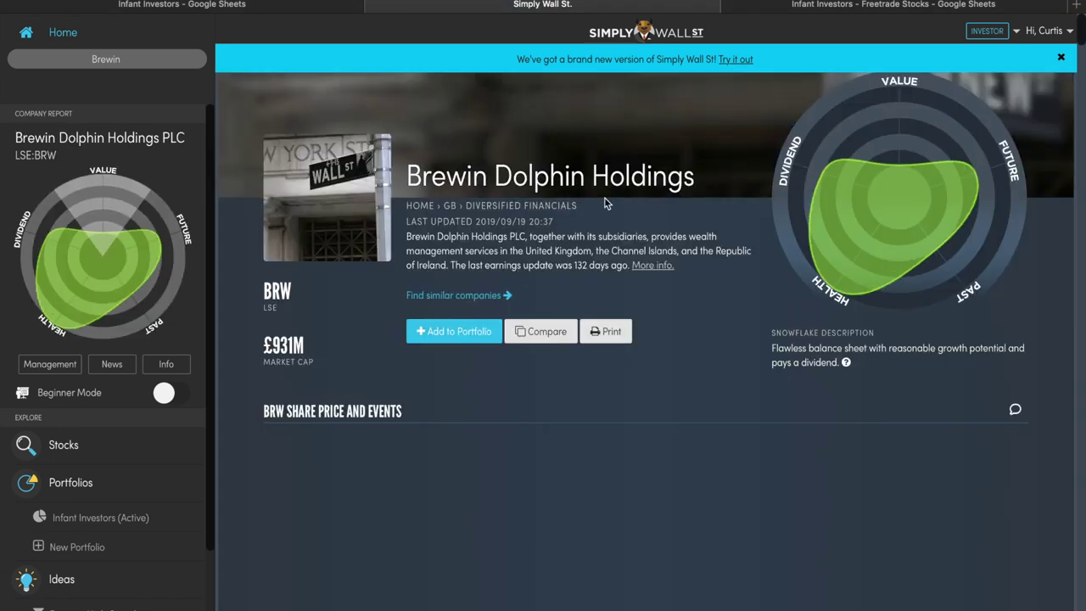
# - Highlight passages of Brewin Dolphin's company description, including the regions it serves
pyautogui.click(494, 237)
pyautogui.moveTo(494, 238); pyautogui.dragTo(549, 239)
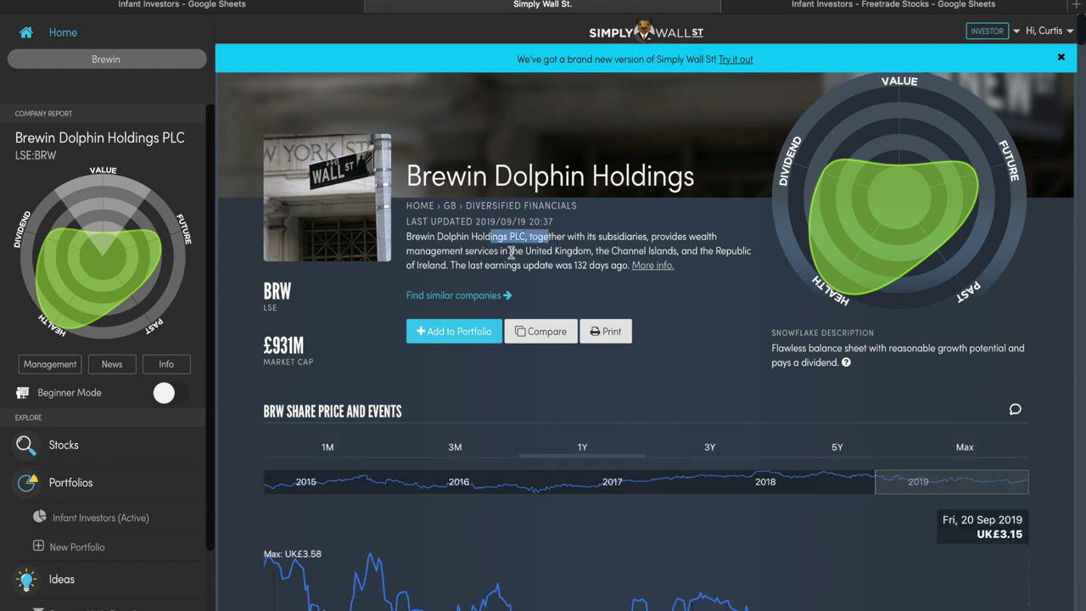
pyautogui.click(485, 252)
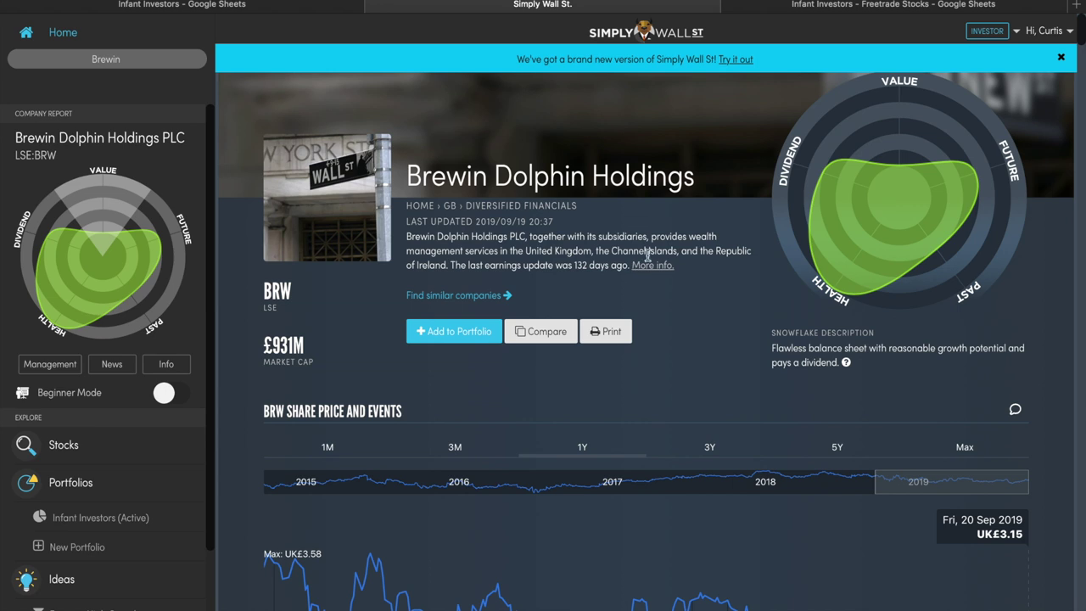
pyautogui.moveTo(650, 253); pyautogui.dragTo(704, 255)
# - Set the price chart to 3 years and read the £3.48 value, 9% discount and PE/PEG/PB gauges
pyautogui.scroll(-1, 472, 266)
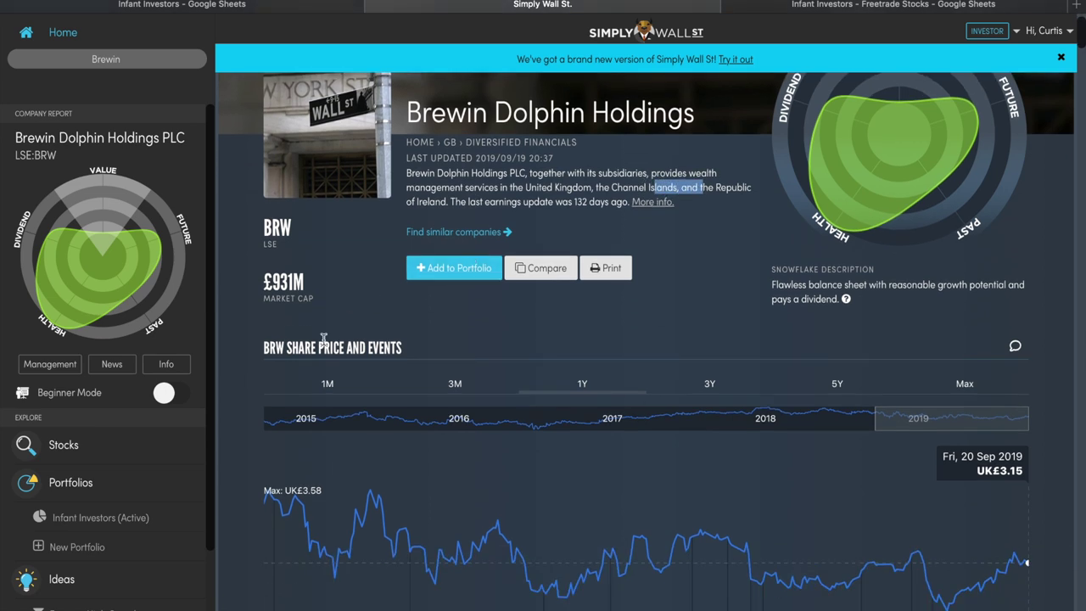
pyautogui.scroll(-1, 264, 422)
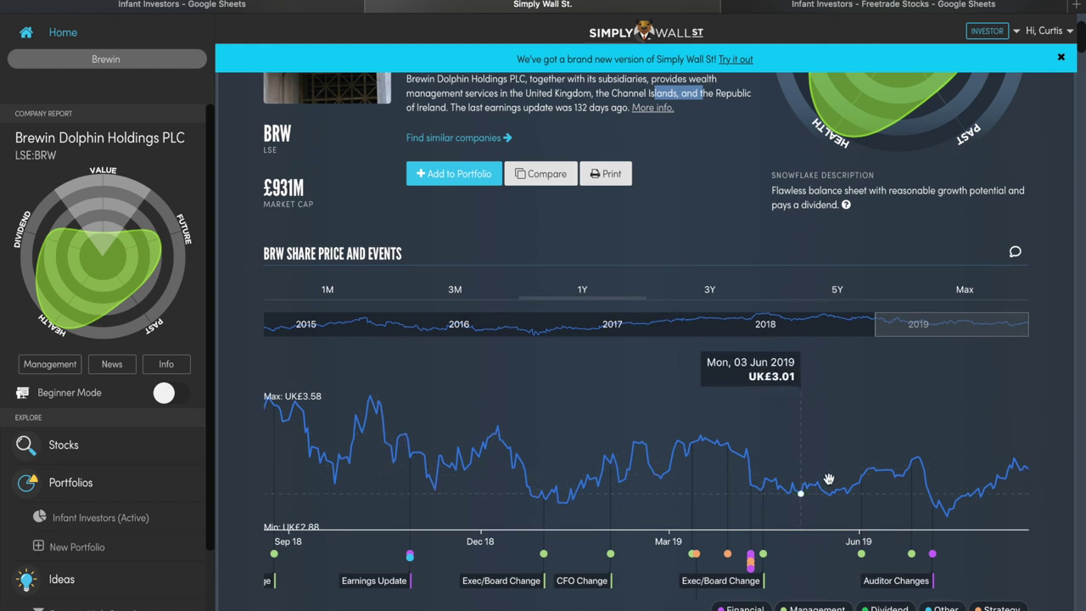
pyautogui.click(709, 289)
pyautogui.scroll(-4, 616, 572)
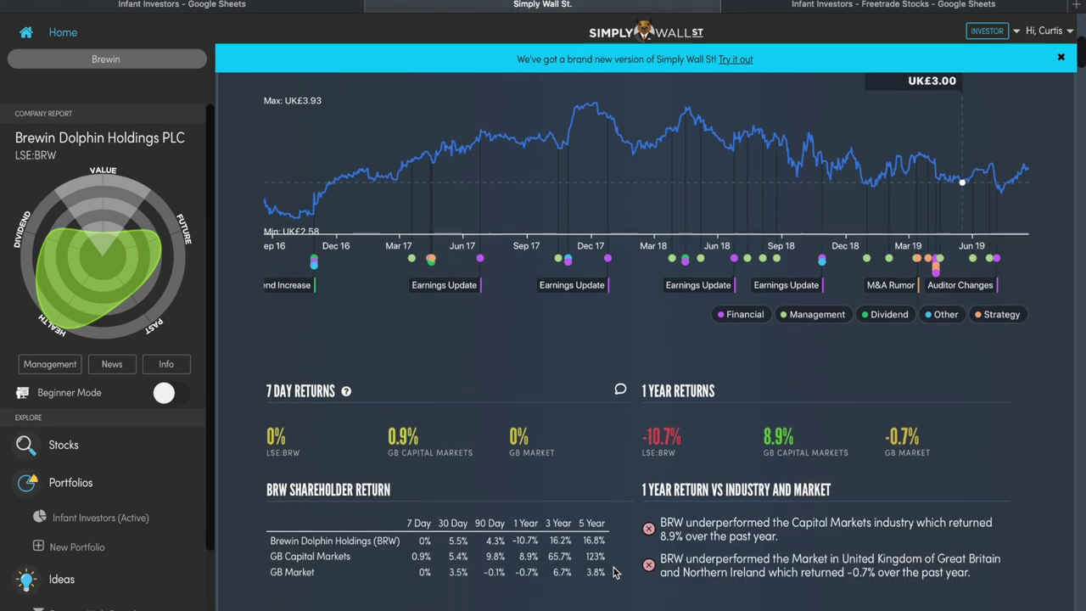
pyautogui.scroll(-3, 616, 573)
pyautogui.scroll(-3, 519, 521)
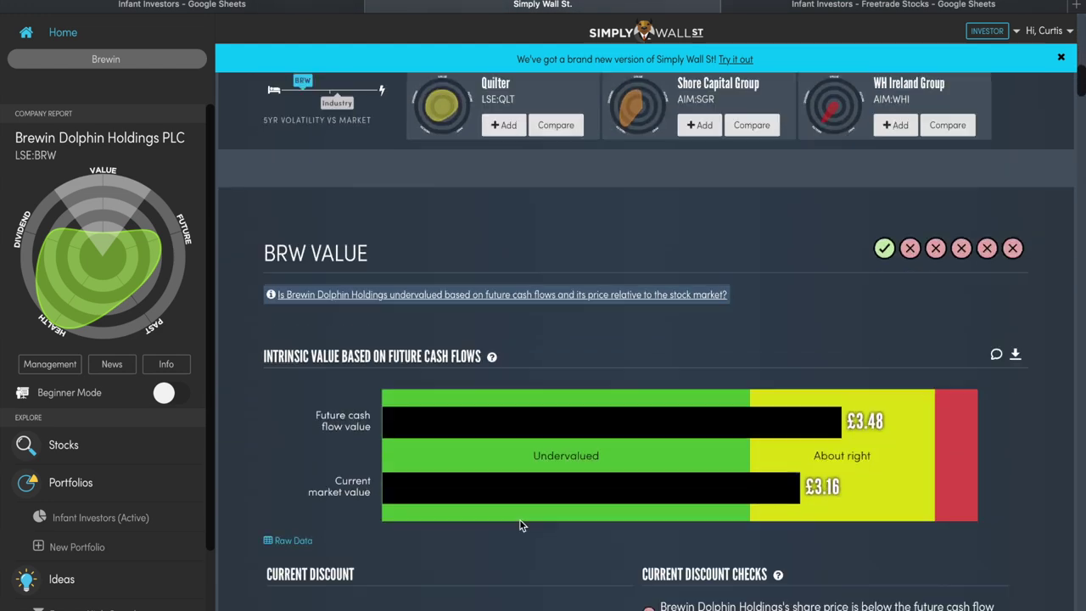
pyautogui.scroll(-1, 522, 526)
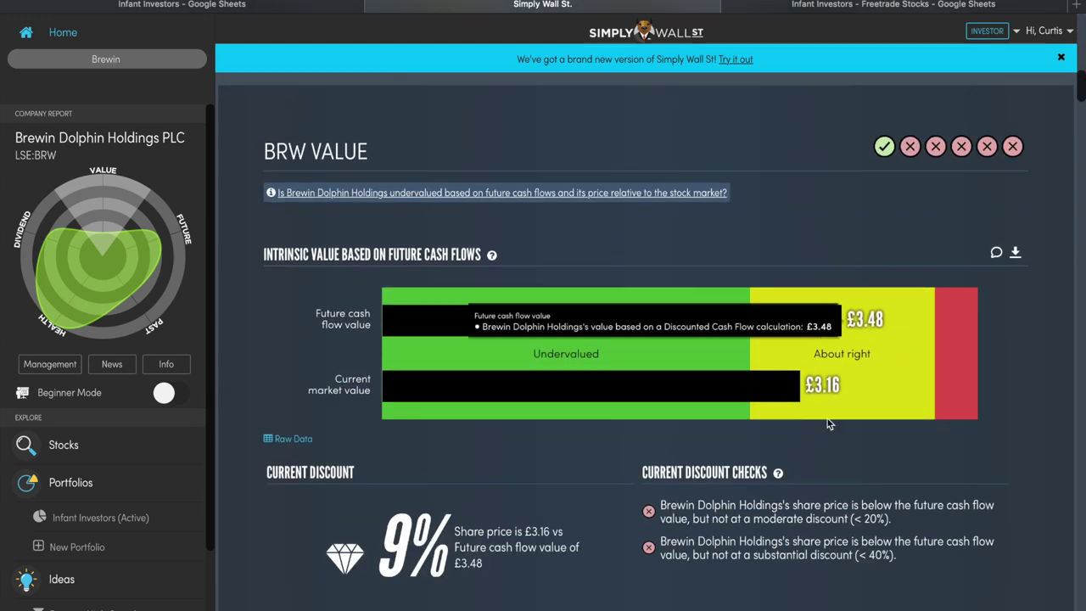
pyautogui.scroll(-1, 659, 436)
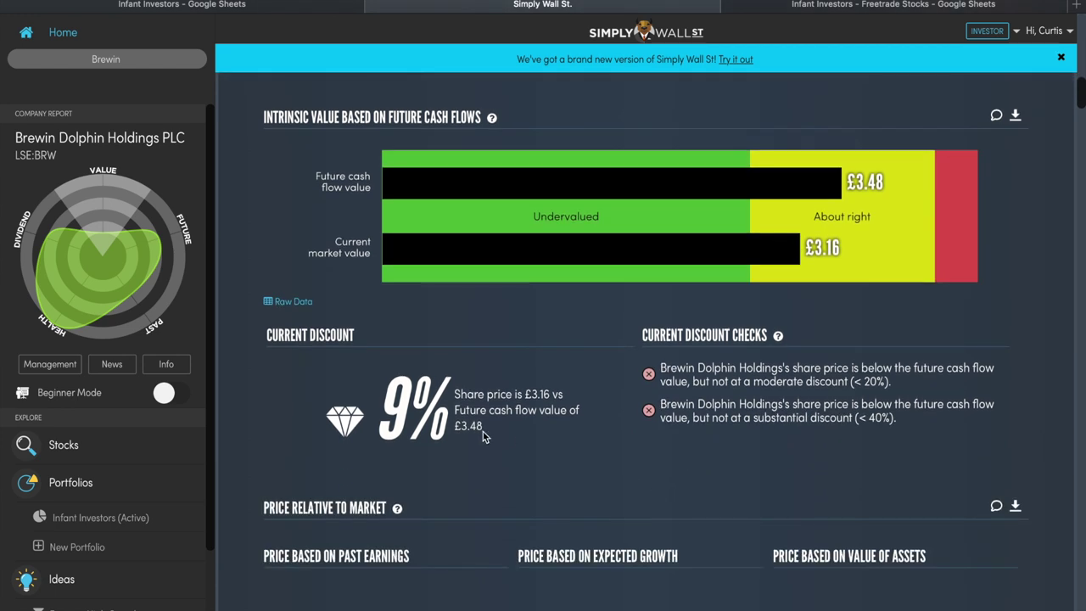
pyautogui.scroll(-1, 482, 437)
pyautogui.scroll(-2, 498, 367)
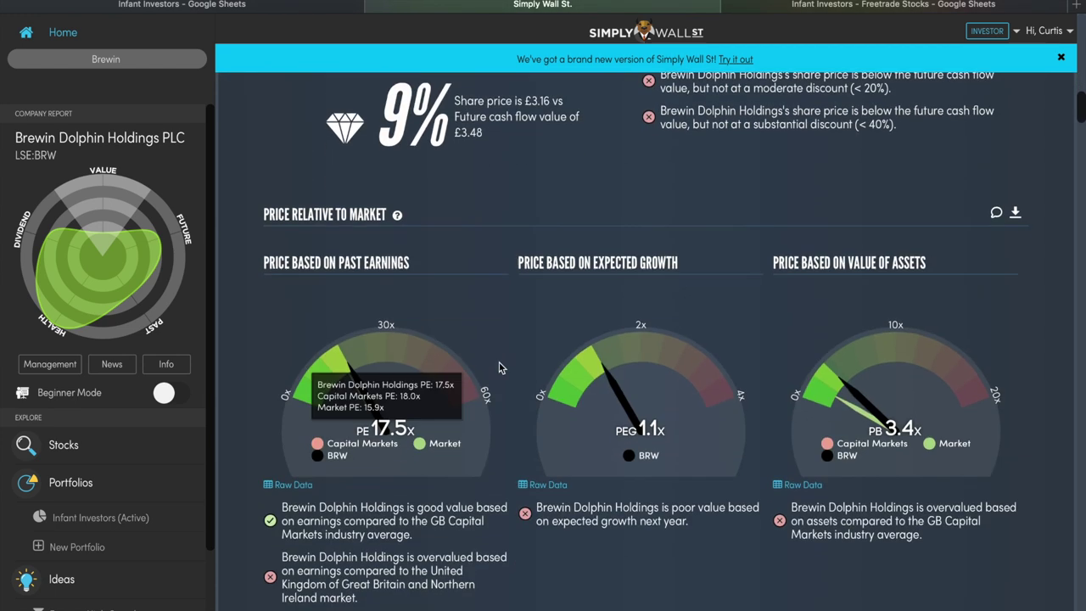
# - Read Brewin Dolphin's future and past performance and no-debt Health checks down to Dividends
pyautogui.scroll(-4, 568, 362)
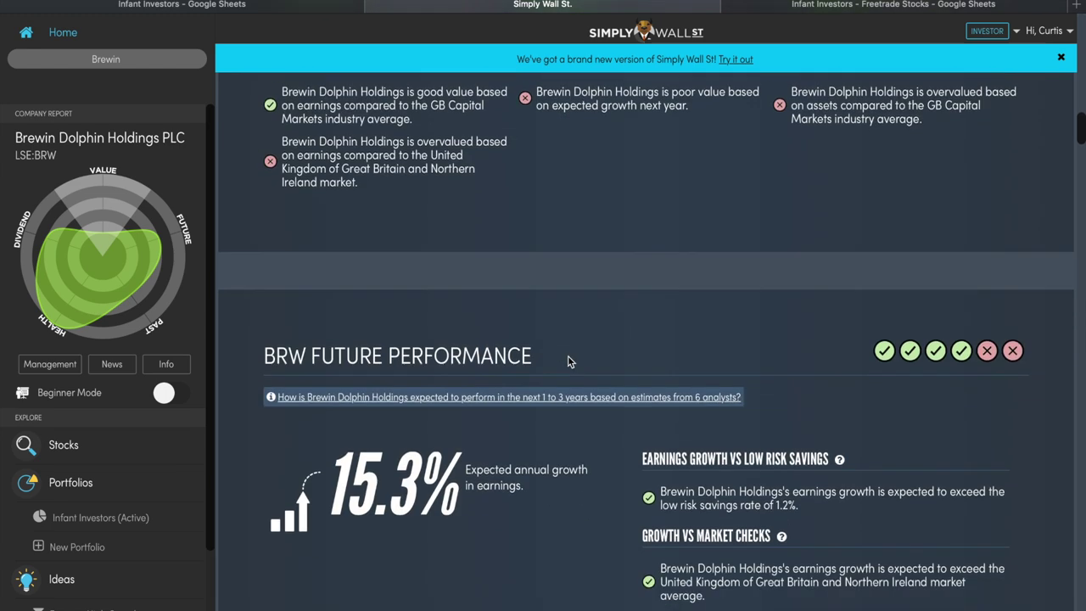
pyautogui.scroll(-1, 570, 360)
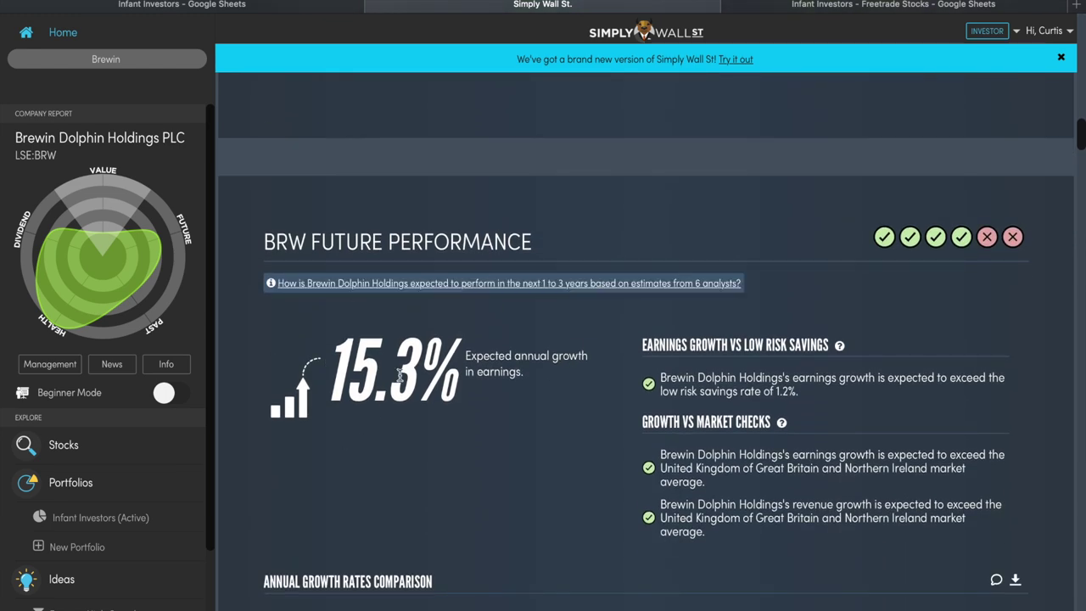
pyautogui.scroll(-1, 310, 444)
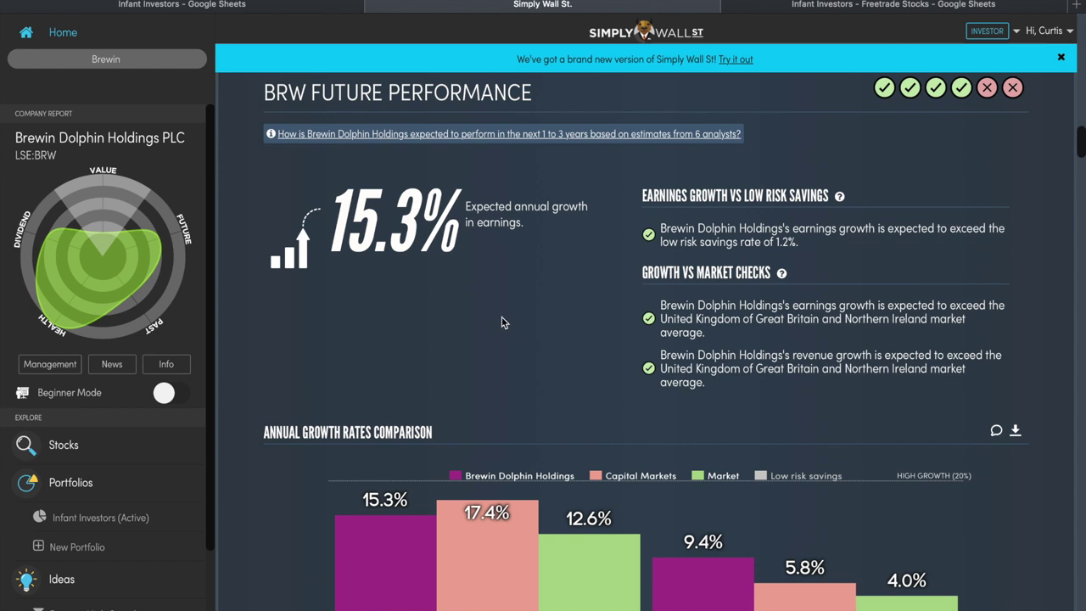
pyautogui.scroll(-4, 501, 322)
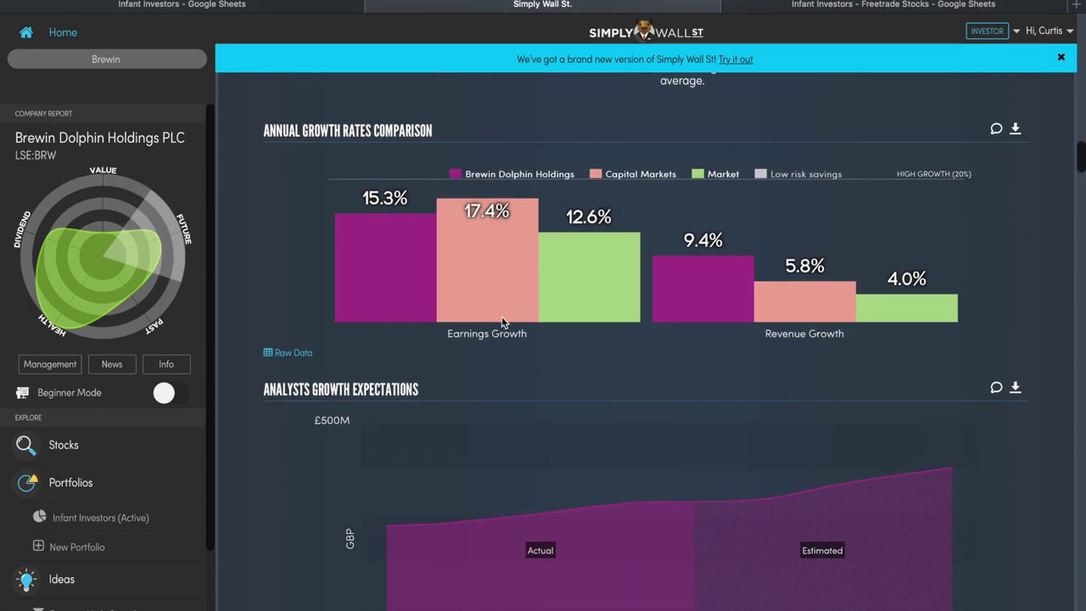
pyautogui.scroll(-8, 501, 322)
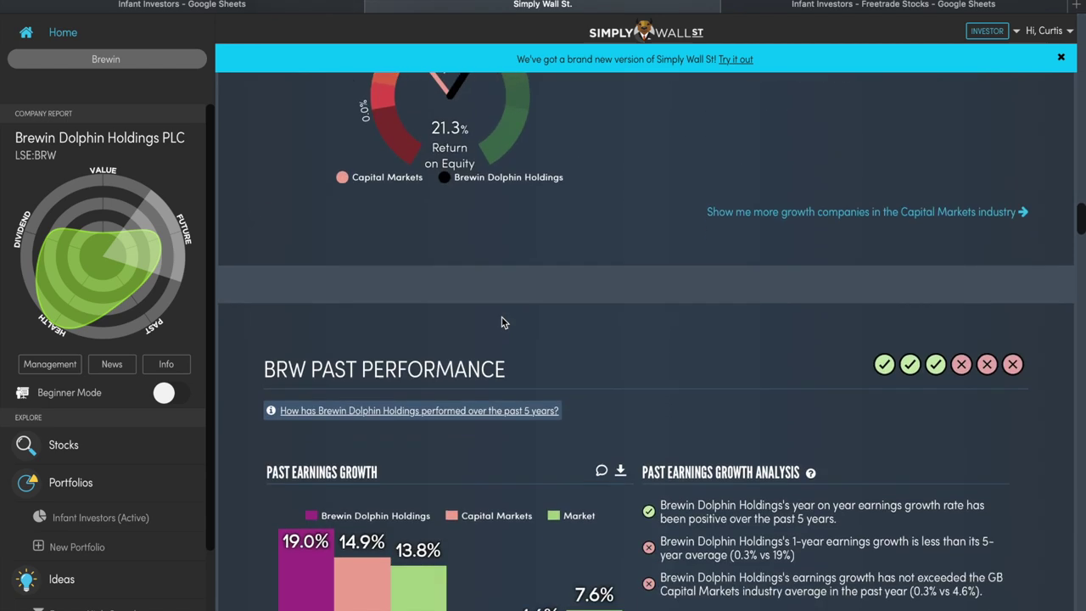
pyautogui.scroll(-10, 501, 322)
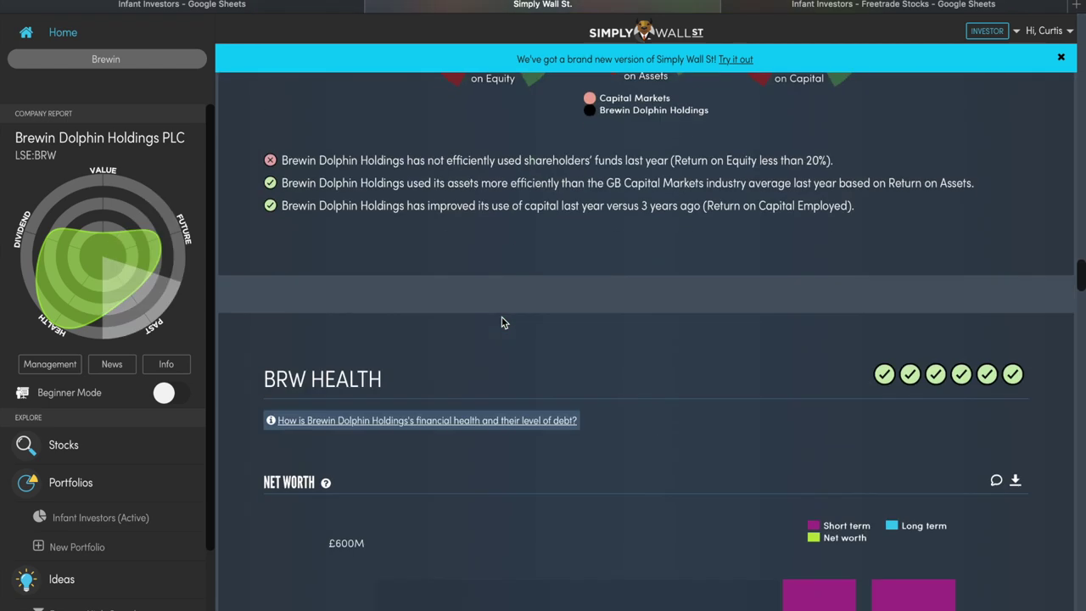
pyautogui.scroll(-6, 501, 321)
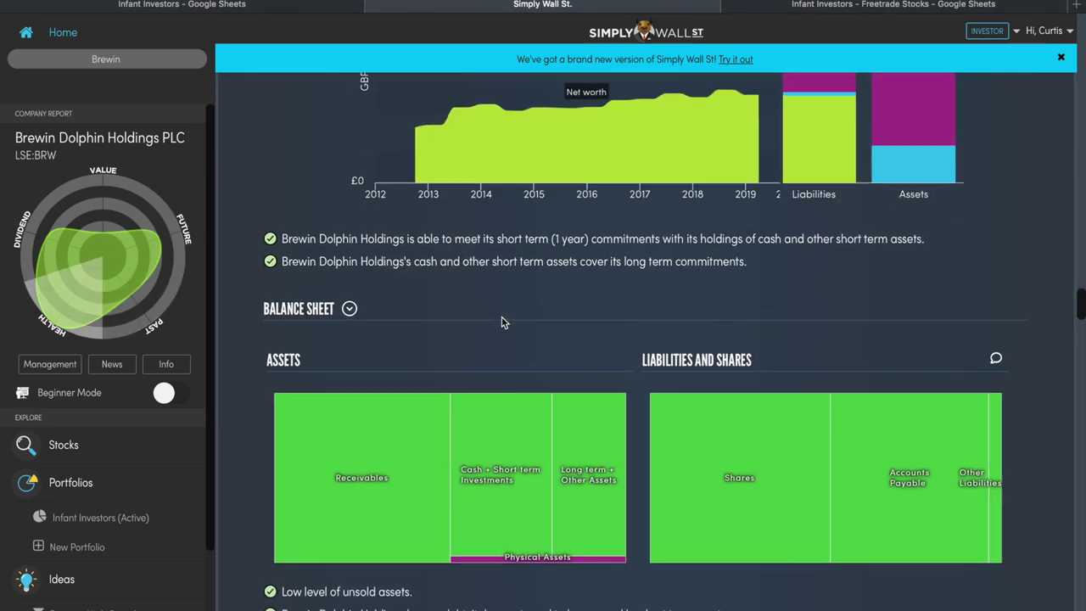
pyautogui.scroll(-2, 502, 322)
pyautogui.scroll(-3, 425, 331)
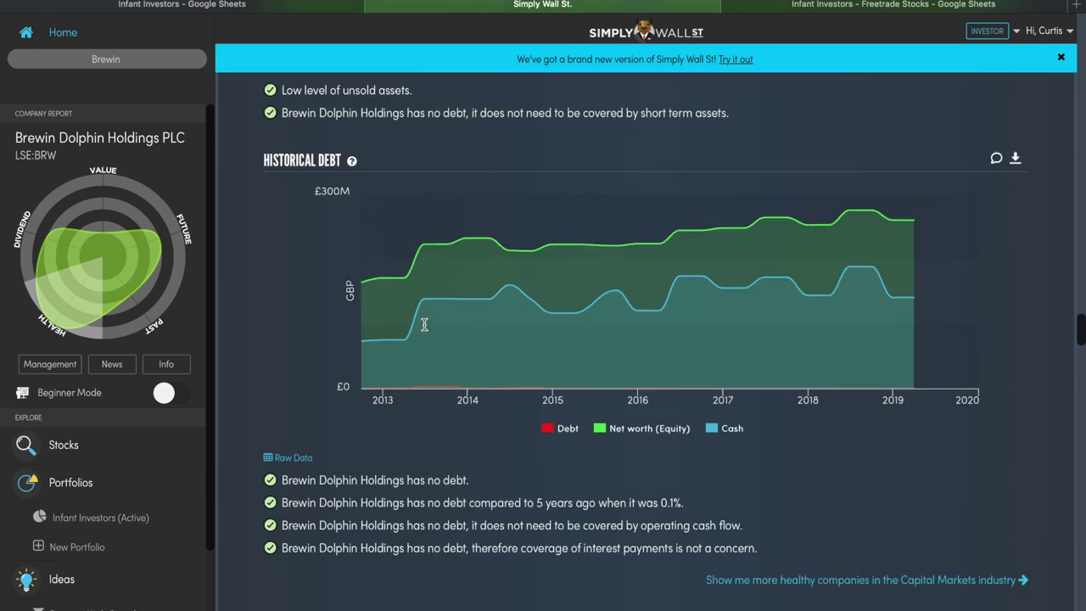
pyautogui.scroll(-1, 327, 443)
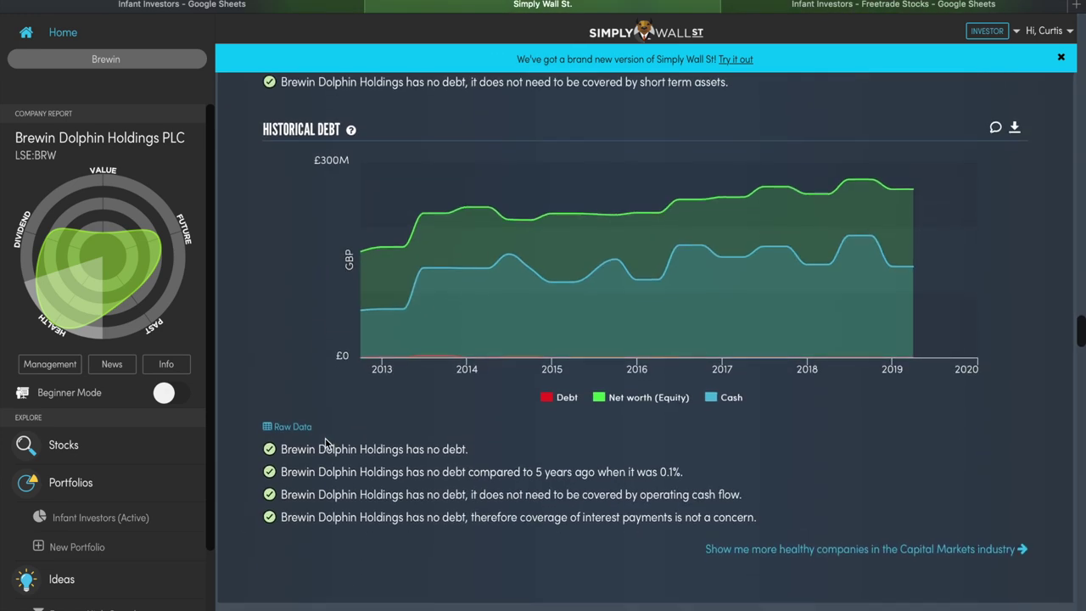
pyautogui.scroll(-3, 327, 443)
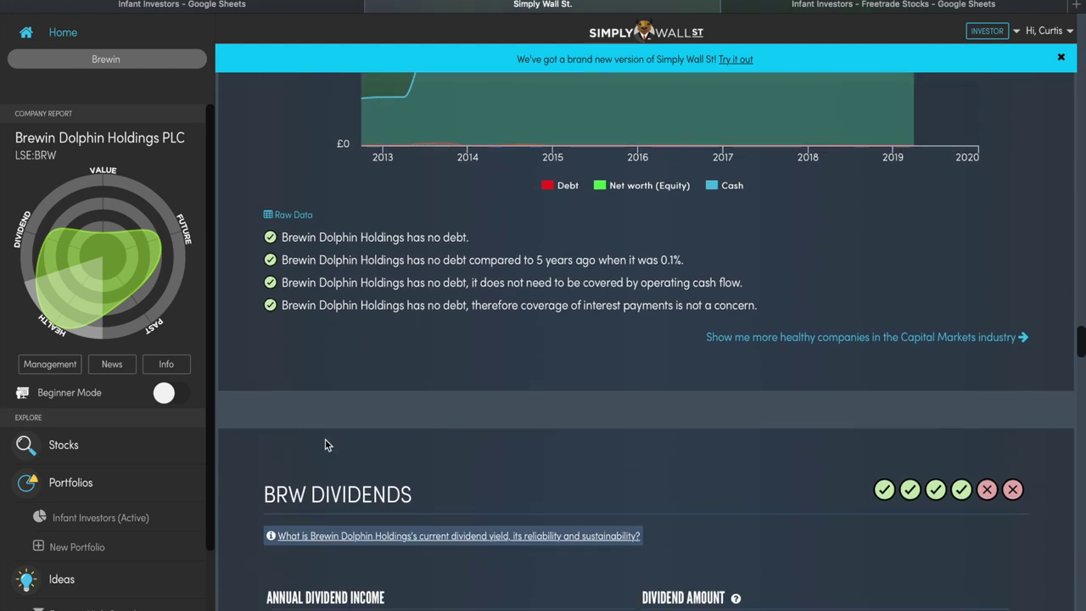
# - Read Brewin Dolphin's 5.19% yield, dividend history and payout ratios of 91% now, 80% later
pyautogui.scroll(-2, 326, 443)
pyautogui.scroll(-2, 325, 444)
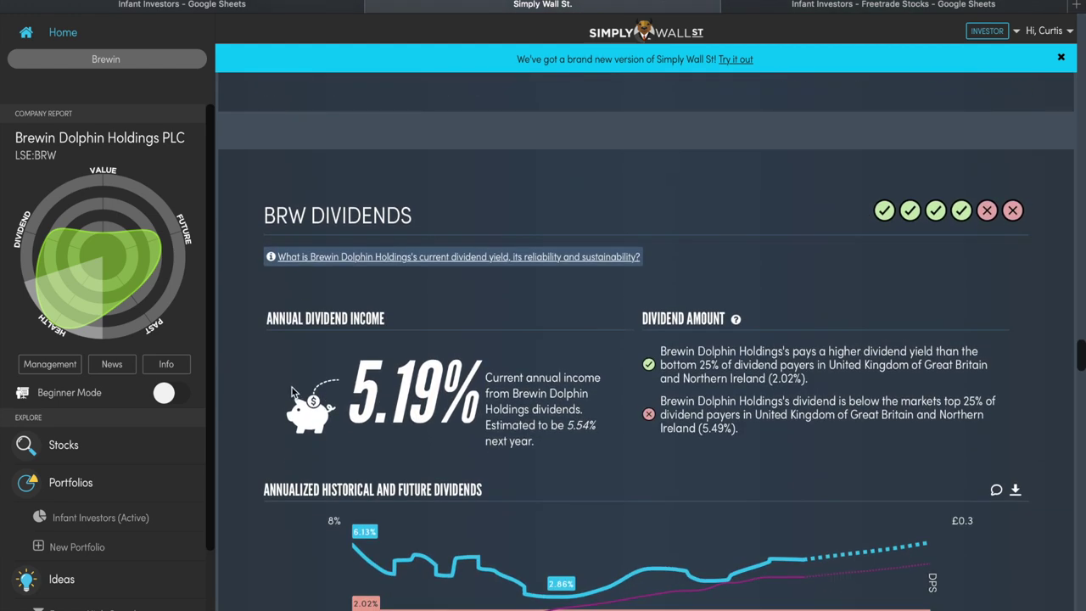
pyautogui.scroll(-1, 430, 402)
pyautogui.scroll(-3, 430, 402)
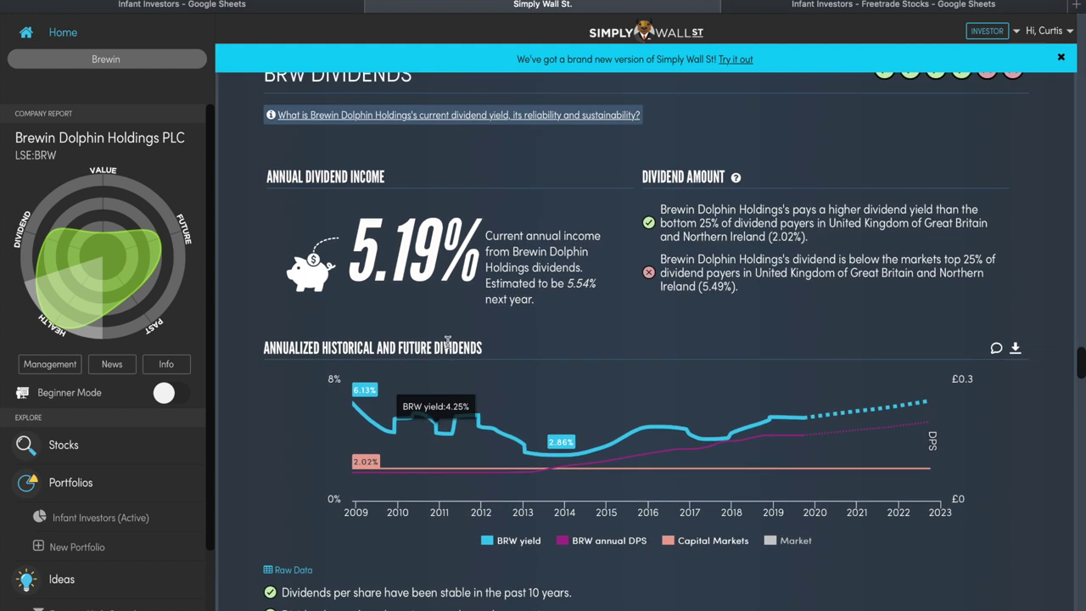
pyautogui.scroll(-1, 332, 289)
pyautogui.scroll(-3, 306, 312)
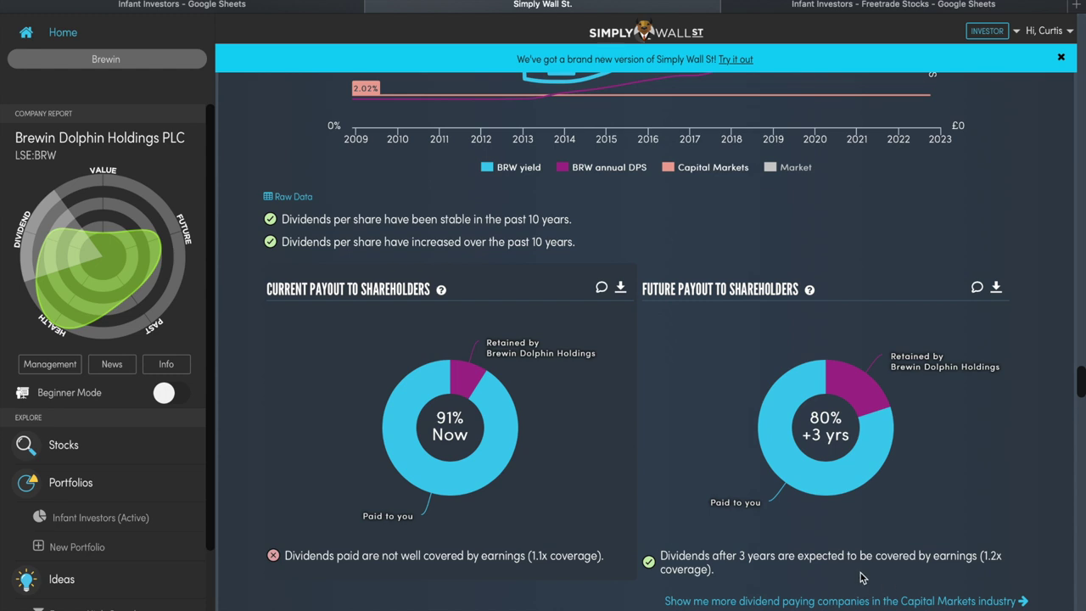
# - Scroll back up to Brewin Dolphin's £3.48 intrinsic value against the £3.16 price
pyautogui.moveTo(750, 503)
pyautogui.scroll(-5, 738, 502)
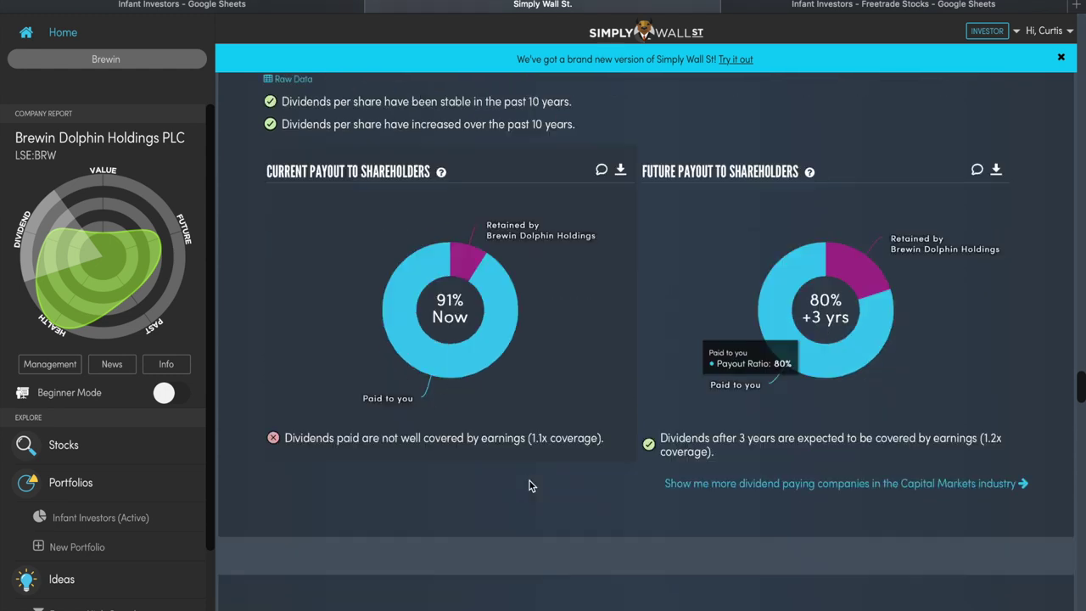
pyautogui.scroll(7, 528, 484)
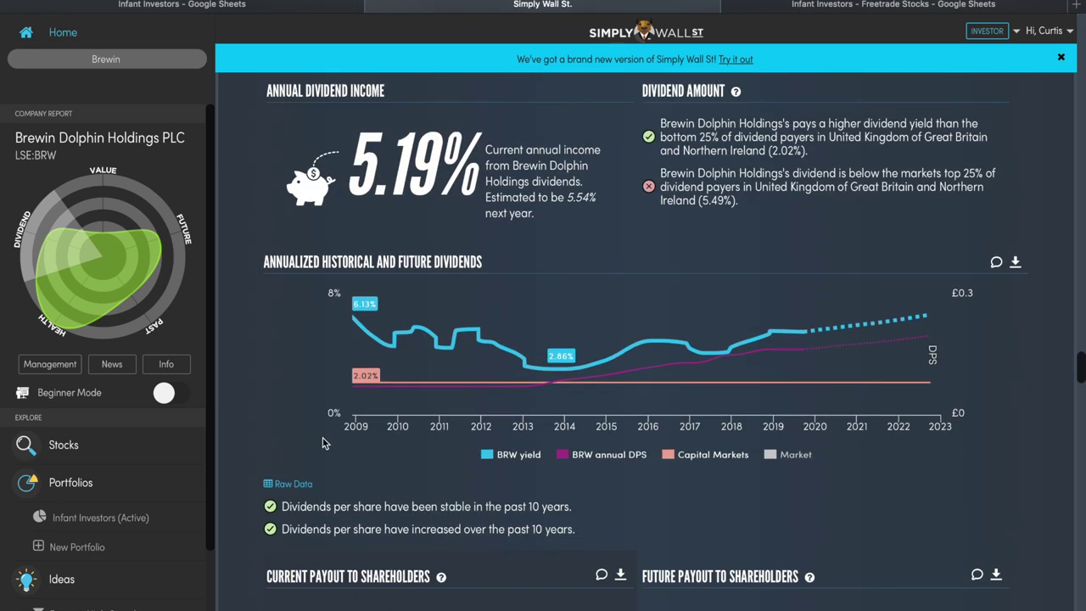
pyautogui.scroll(6, 274, 367)
pyautogui.scroll(10, 274, 368)
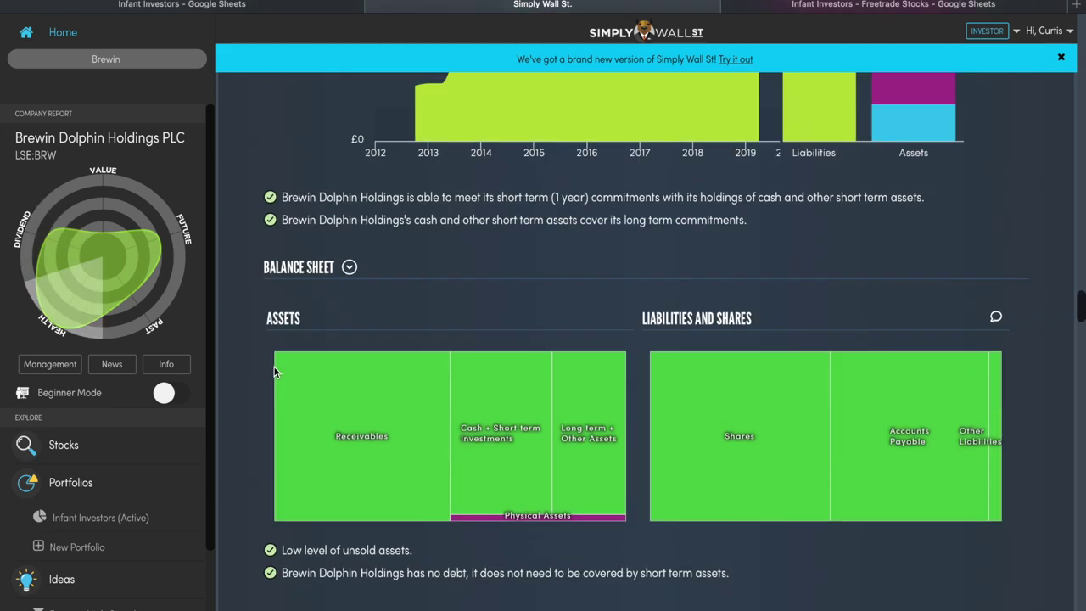
pyautogui.scroll(12, 274, 367)
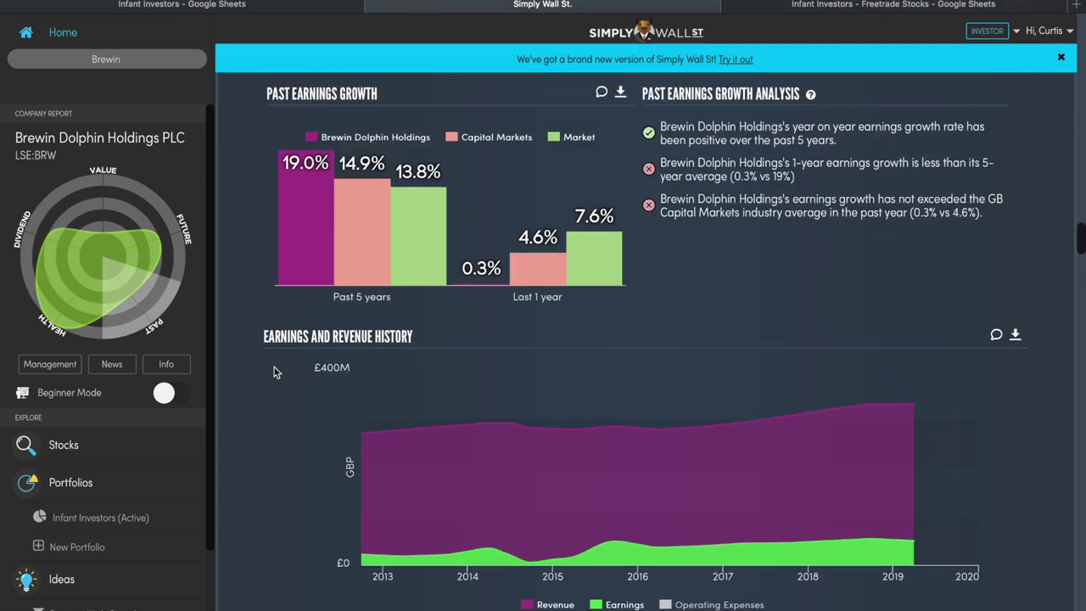
pyautogui.scroll(12, 274, 372)
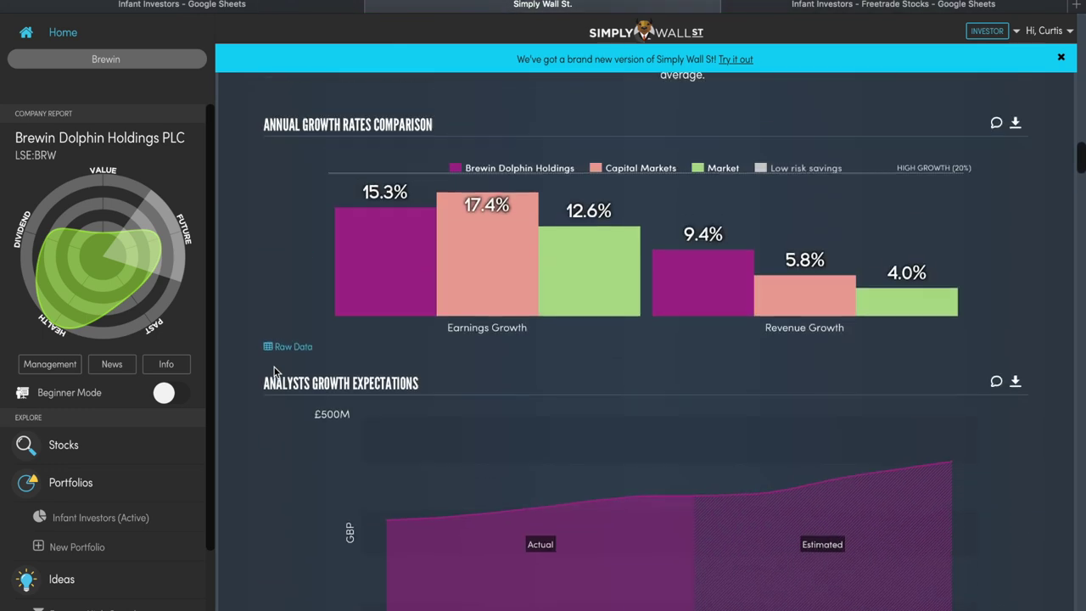
pyautogui.scroll(10, 275, 372)
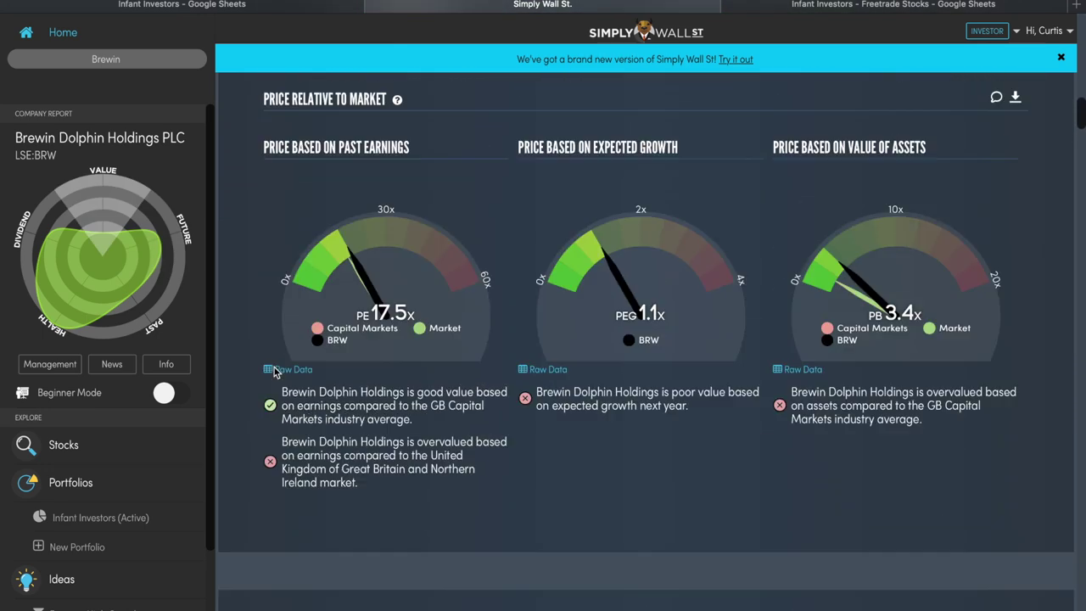
pyautogui.scroll(12, 287, 337)
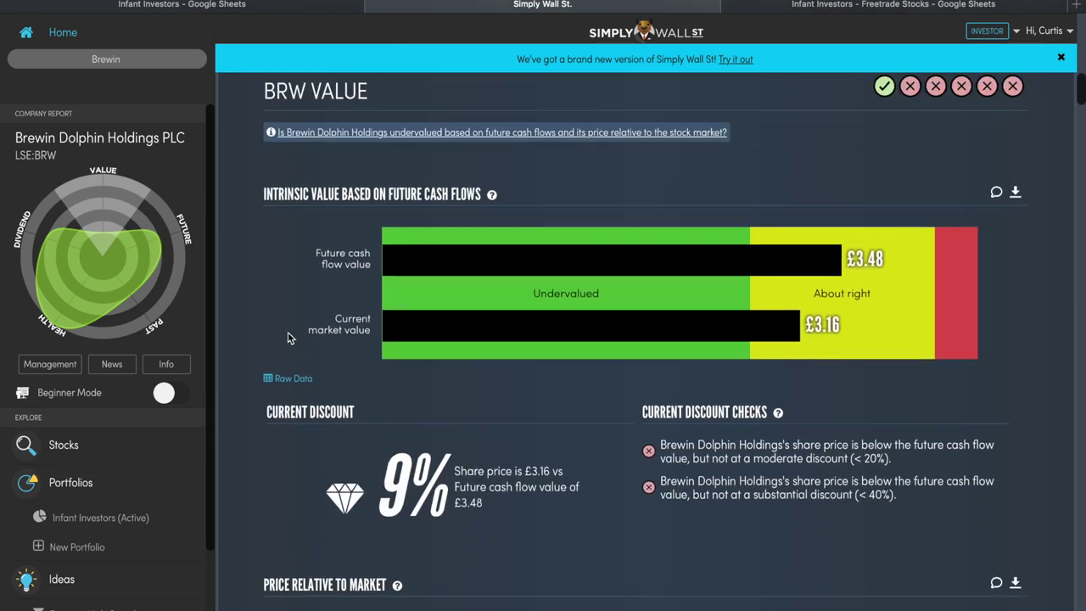
pyautogui.scroll(5, 287, 338)
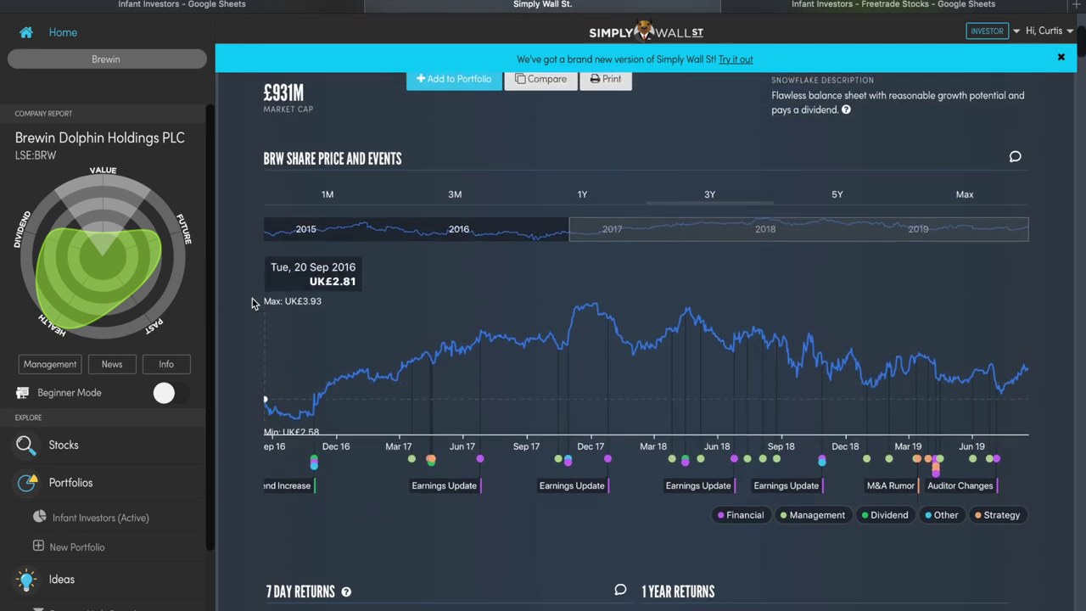
pyautogui.scroll(2, 263, 352)
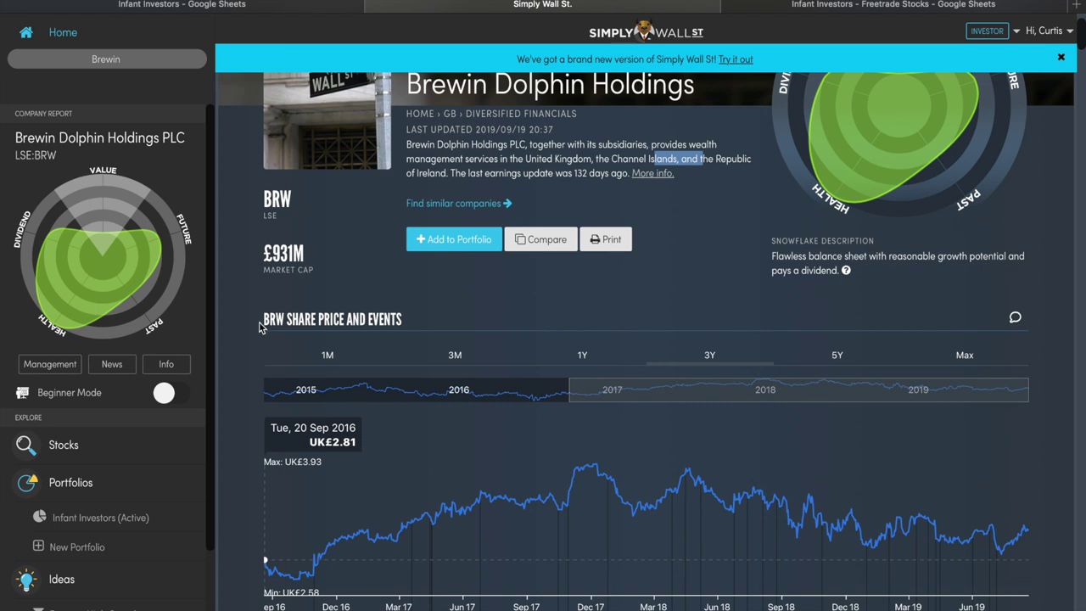
pyautogui.scroll(1, 259, 327)
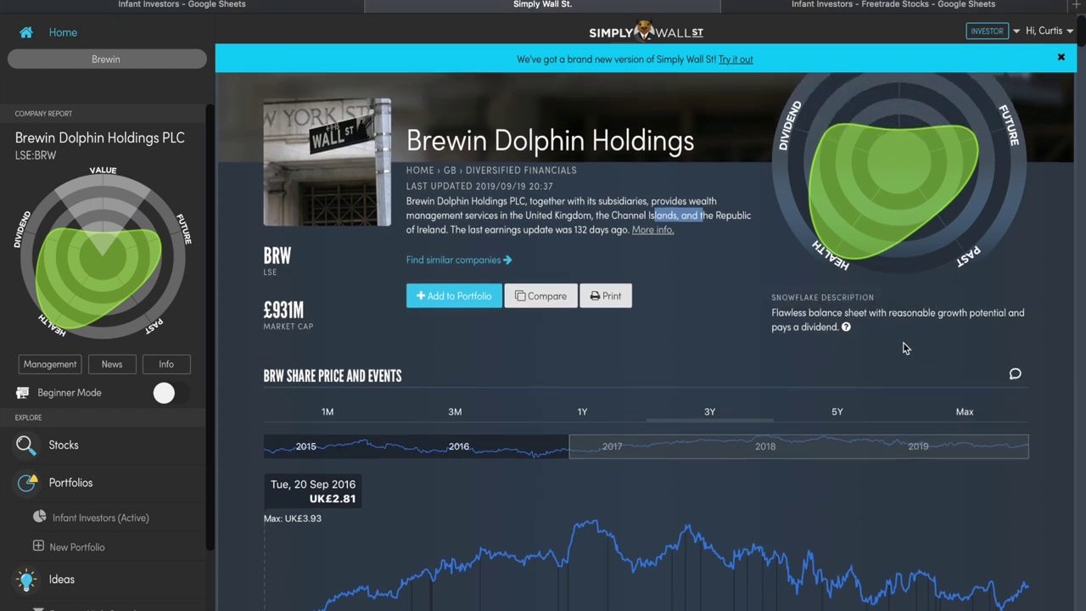
# - Scroll down the report again and return to the Freetrade Stocks sheet
pyautogui.scroll(-1, 905, 348)
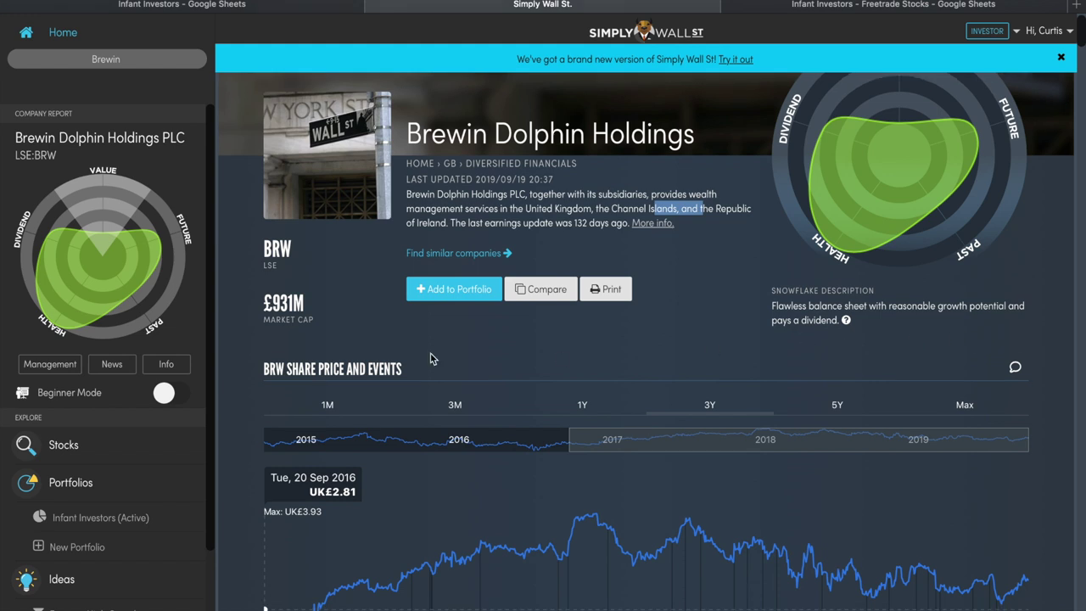
pyautogui.scroll(-2, 253, 396)
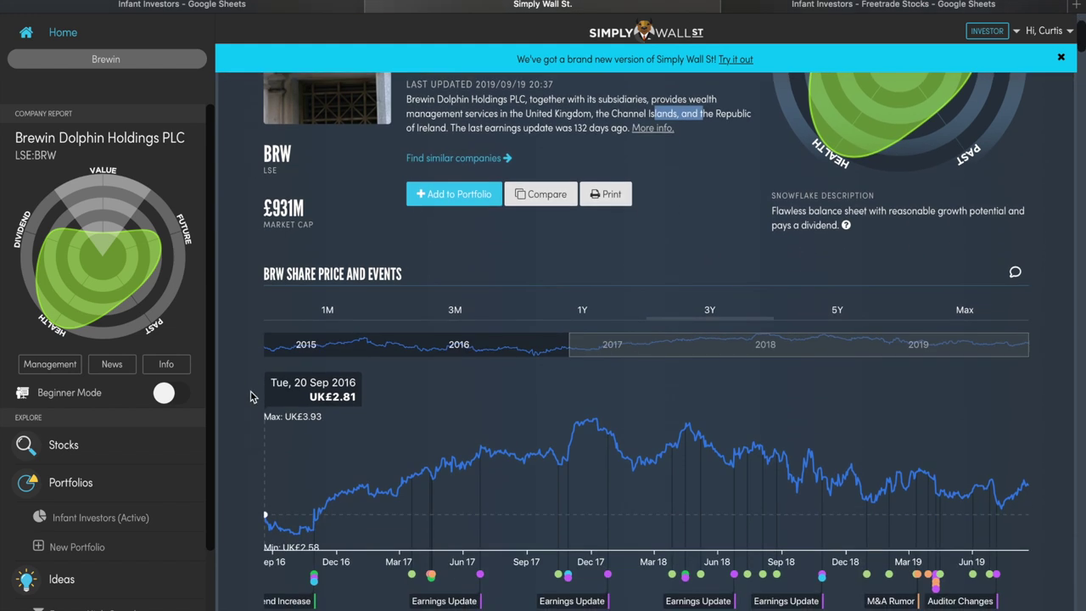
pyautogui.scroll(-10, 251, 397)
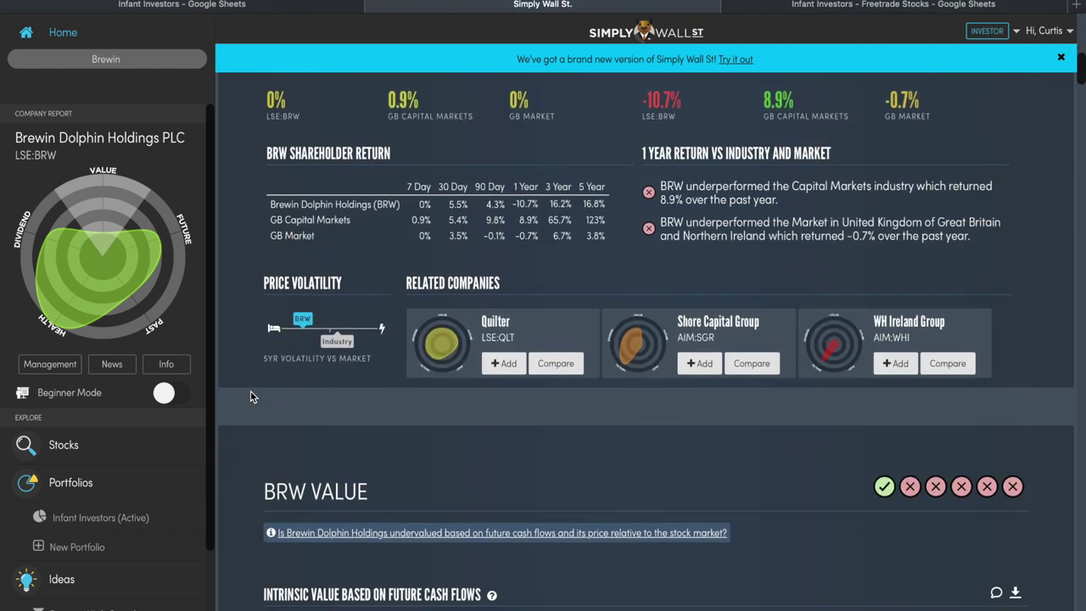
pyautogui.scroll(-3, 250, 396)
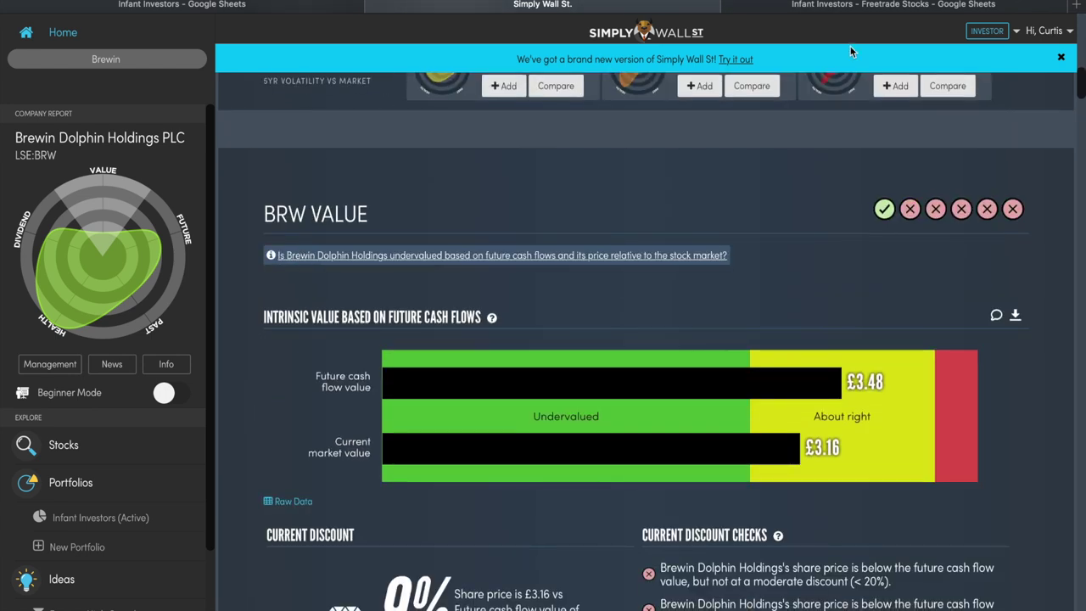
pyautogui.click(845, 7)
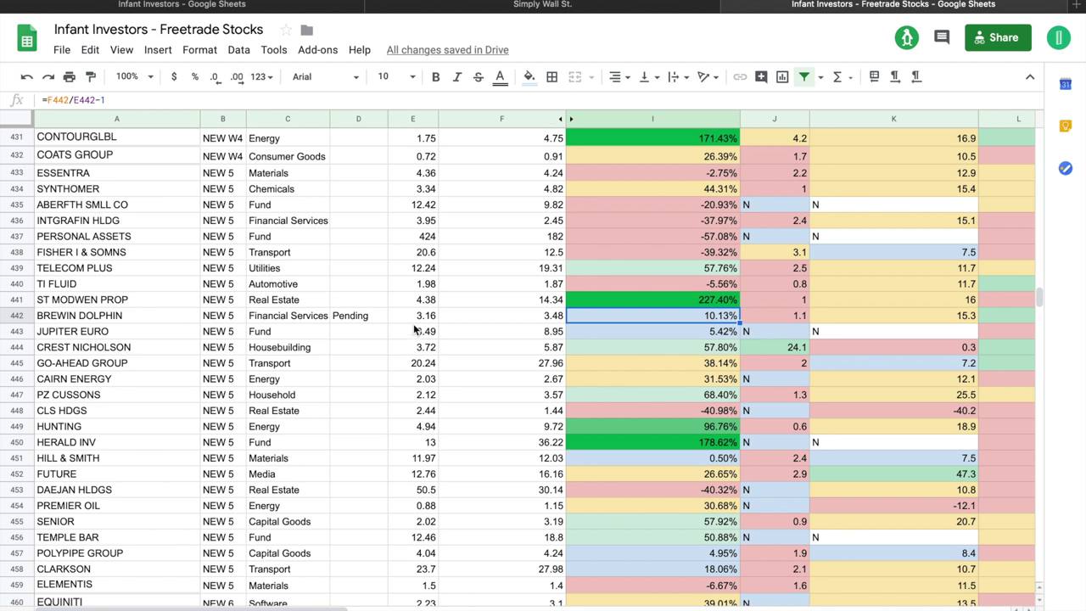
# - Check BREWIN DOLPHIN's Pending note, select CREST NICHOLSON in A444, then go back to Simply Wall St
pyautogui.click(368, 318)
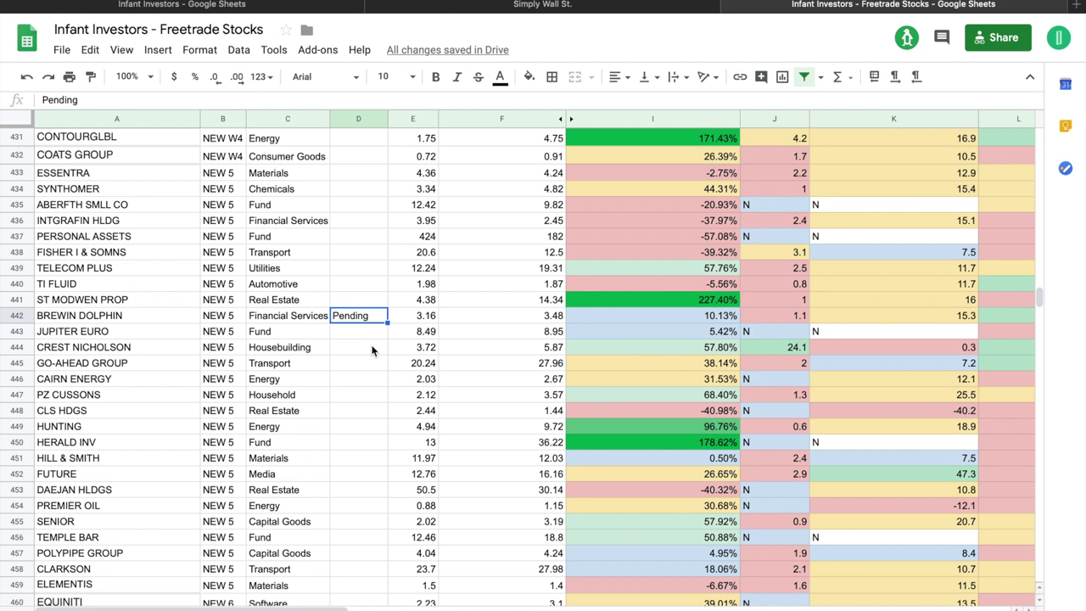
pyautogui.hscroll(3, 372, 351)
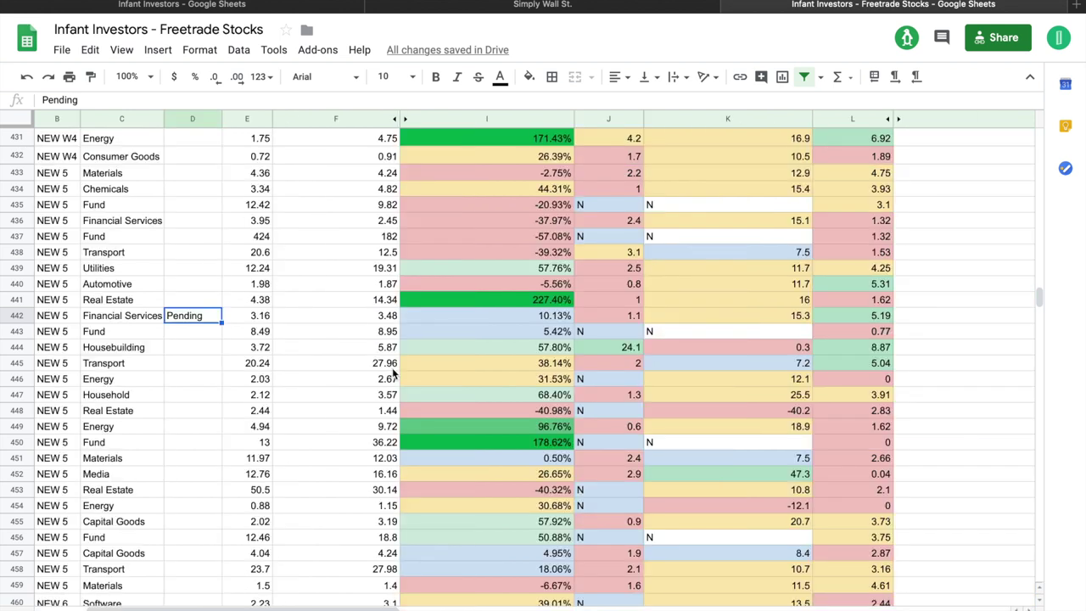
pyautogui.click(229, 347)
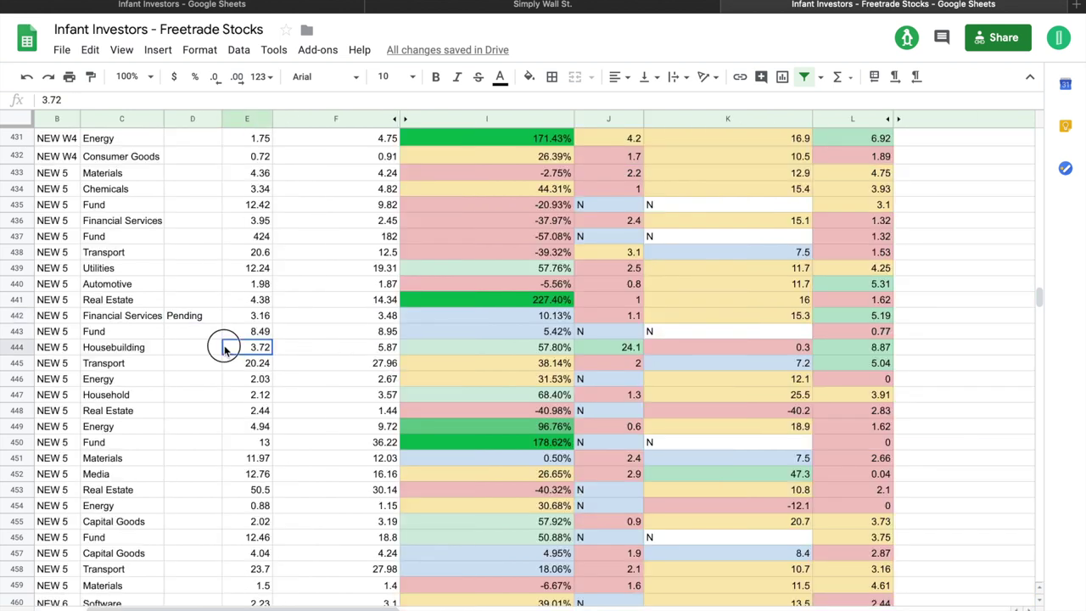
pyautogui.press('Left')
pyautogui.press('Left')
pyautogui.press('Left')
pyautogui.press('Left')
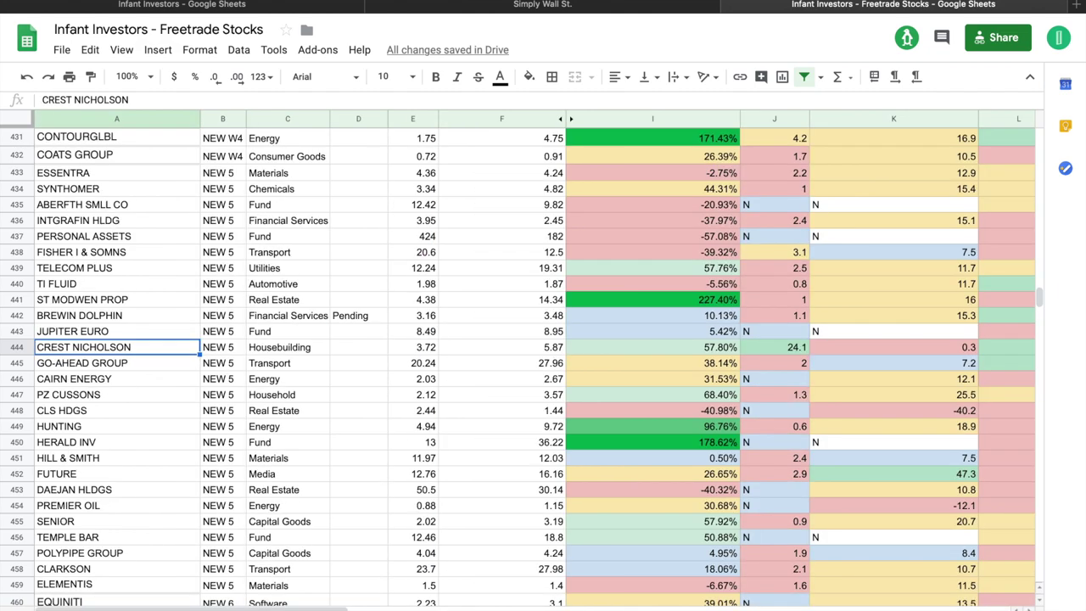
pyautogui.click(566, 5)
# - Search 'crest nichol', open Crest Nicholson Holdings (LSE:CRST) and review its 37% discount
pyautogui.click(106, 58)
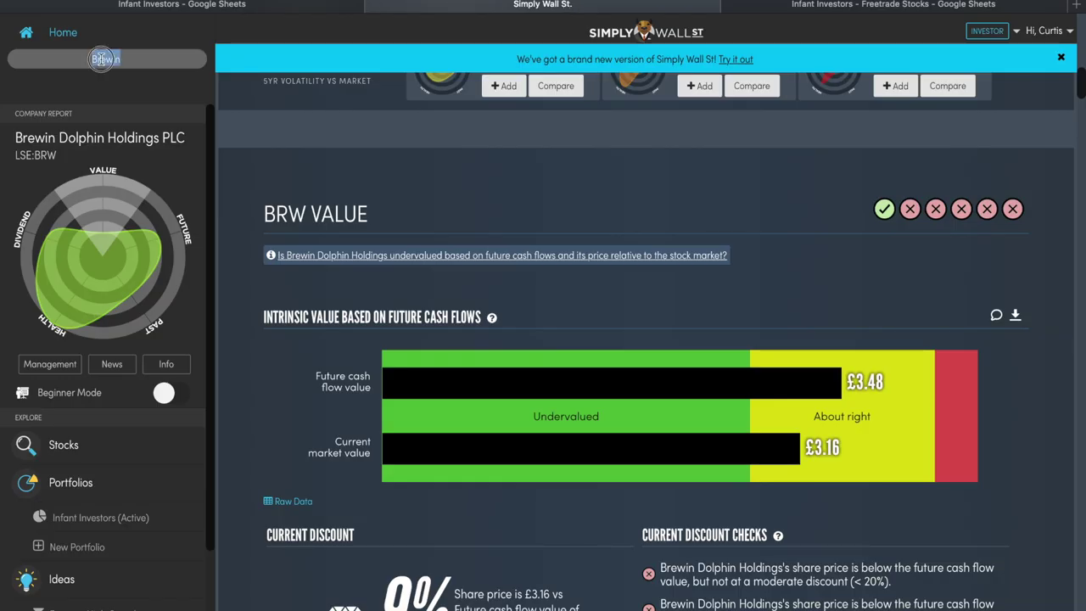
pyautogui.write('crest')
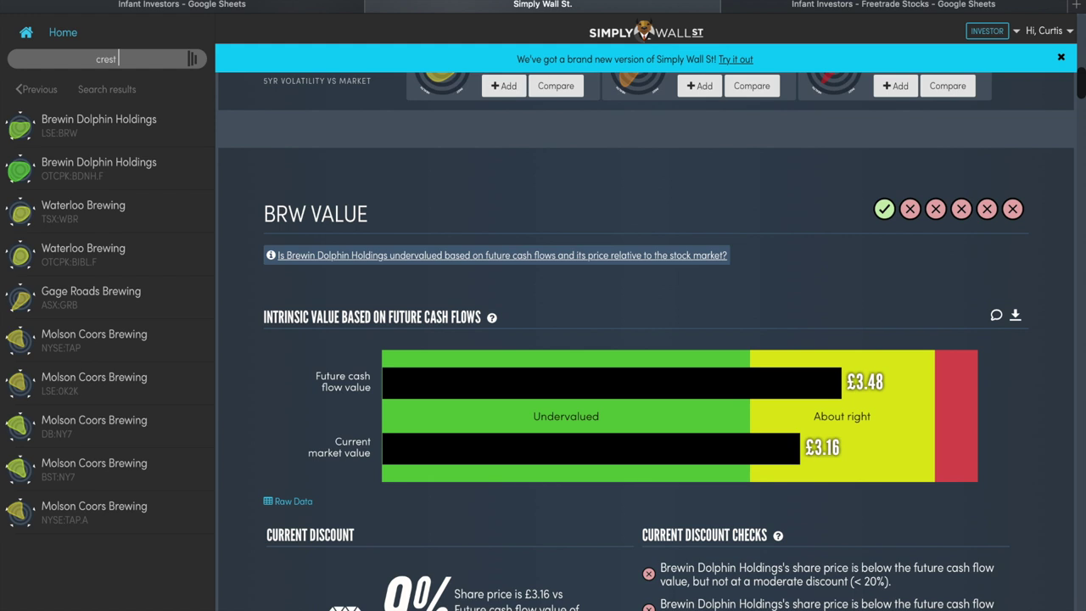
pyautogui.write(' nichol')
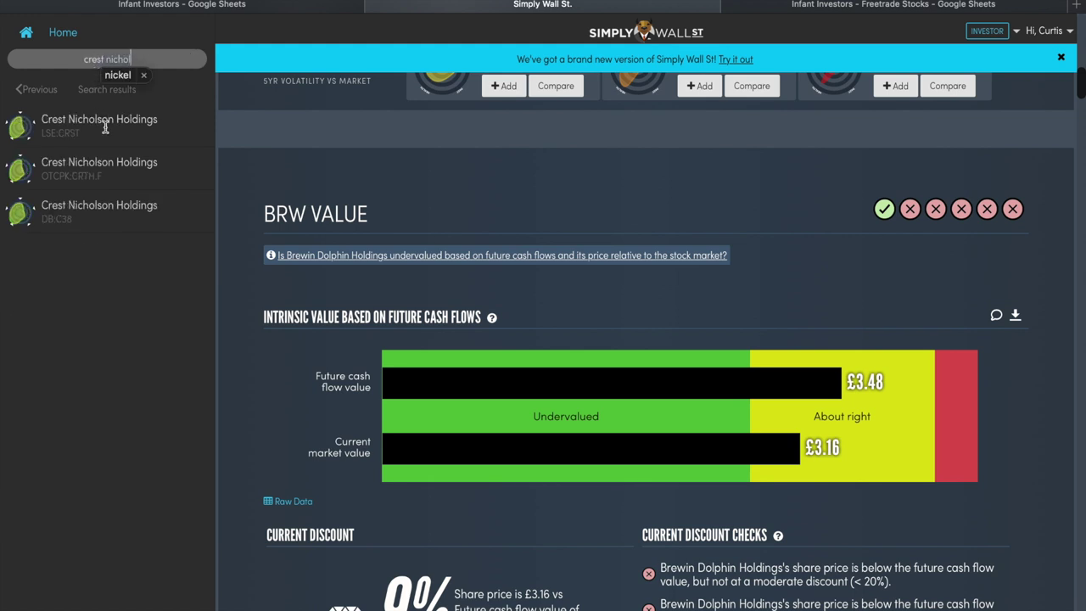
pyautogui.click(106, 127)
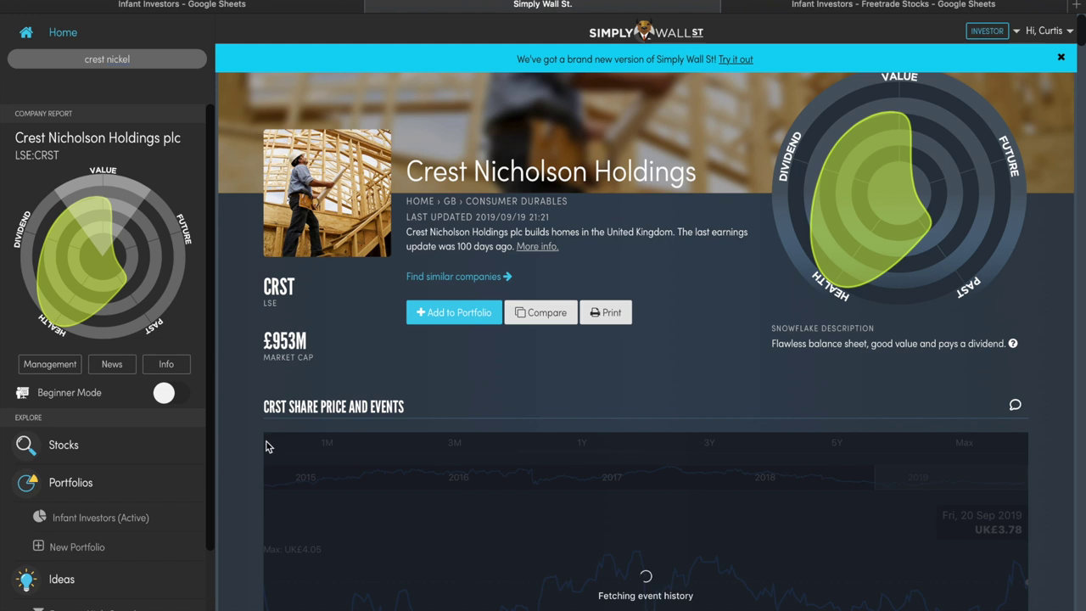
pyautogui.scroll(-3, 269, 445)
pyautogui.scroll(-1, 249, 495)
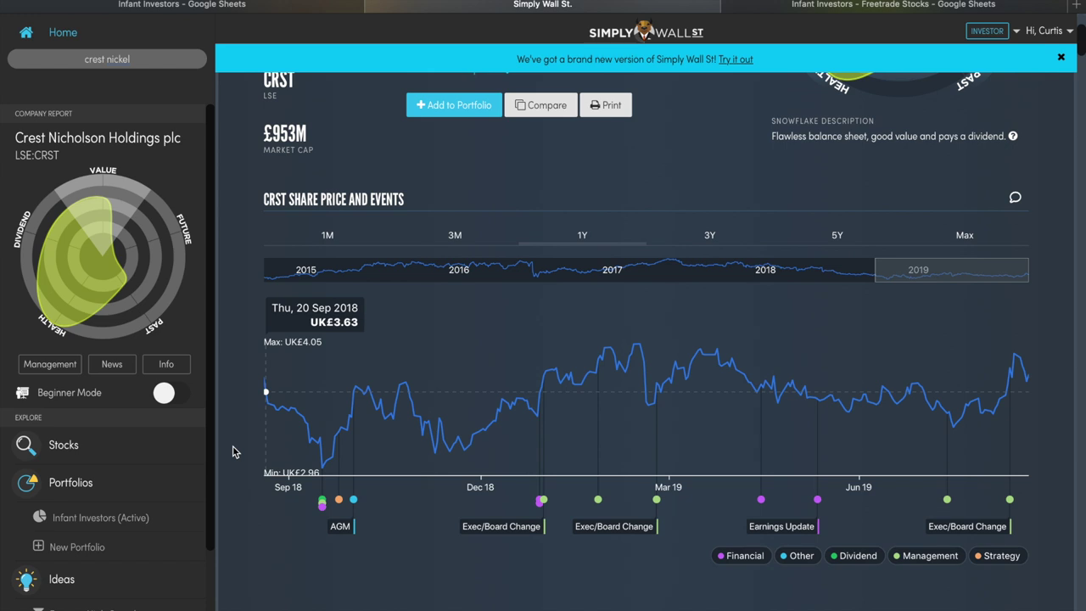
pyautogui.scroll(-2, 232, 445)
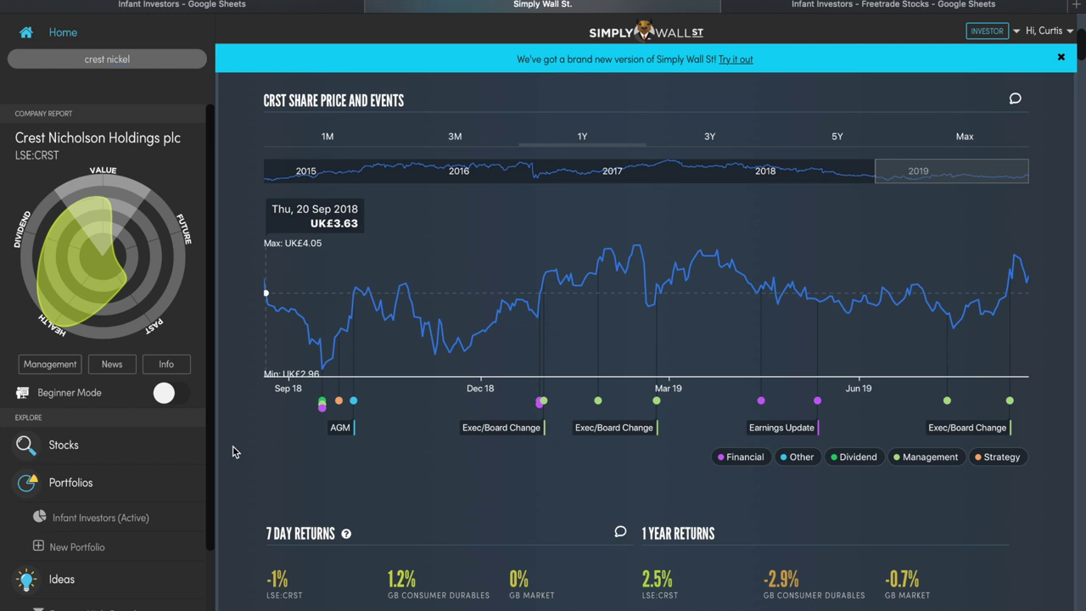
pyautogui.scroll(-3, 233, 446)
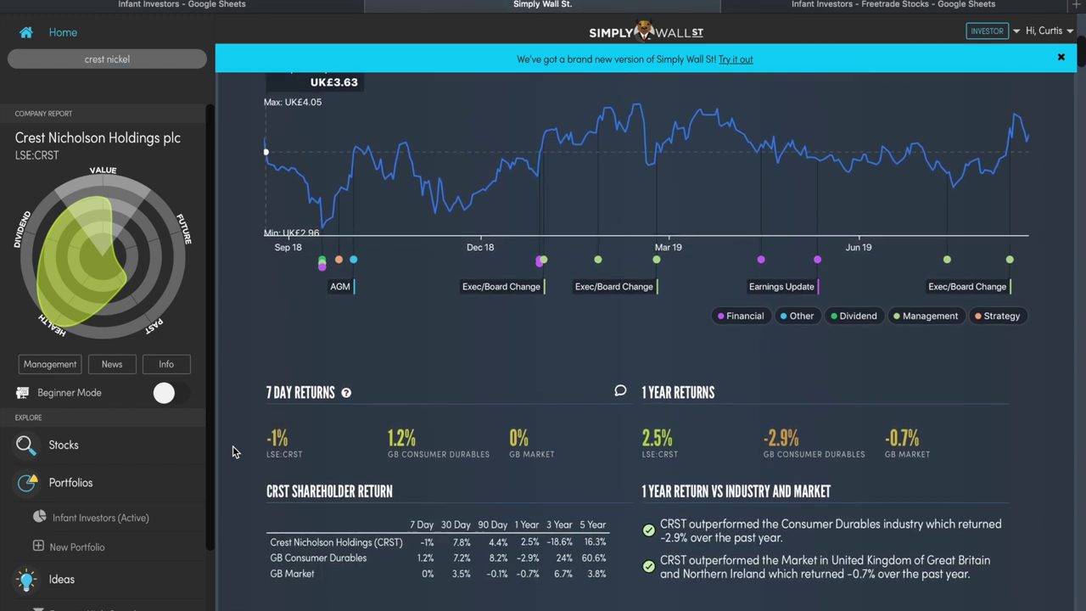
# - Review Crest Nicholson's financial health and 8.87% dividend, then return to the Freetrade Stocks sheet
pyautogui.scroll(3, 233, 445)
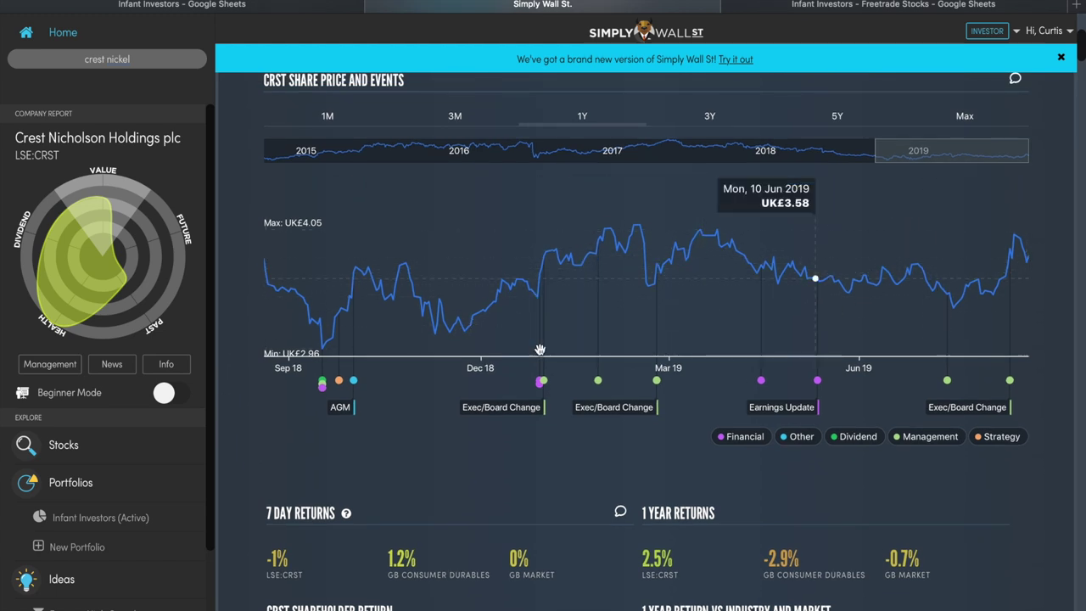
pyautogui.scroll(-10, 243, 416)
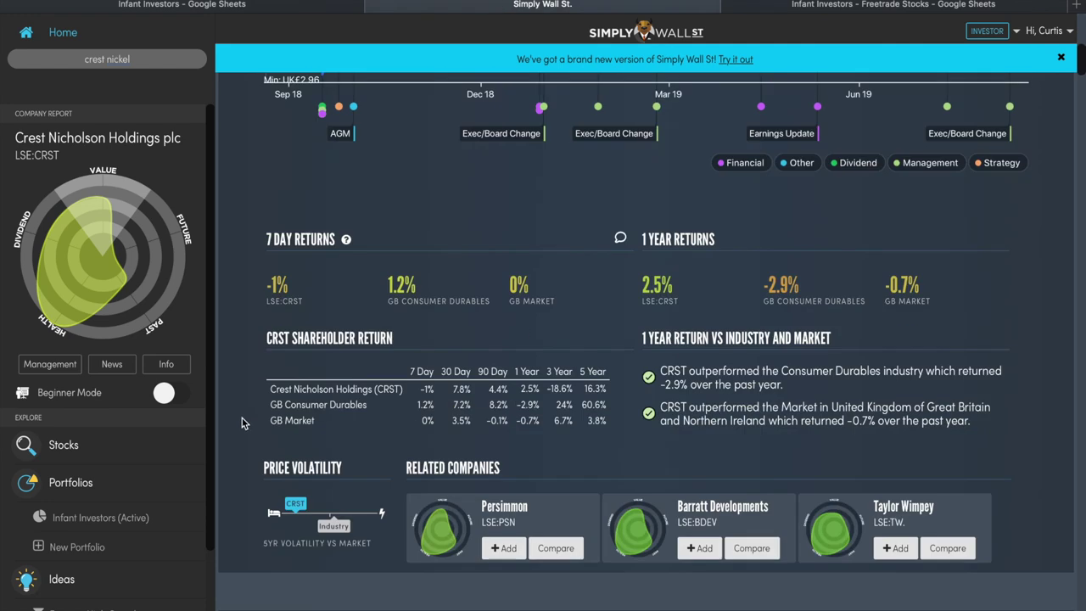
pyautogui.scroll(-2, 243, 419)
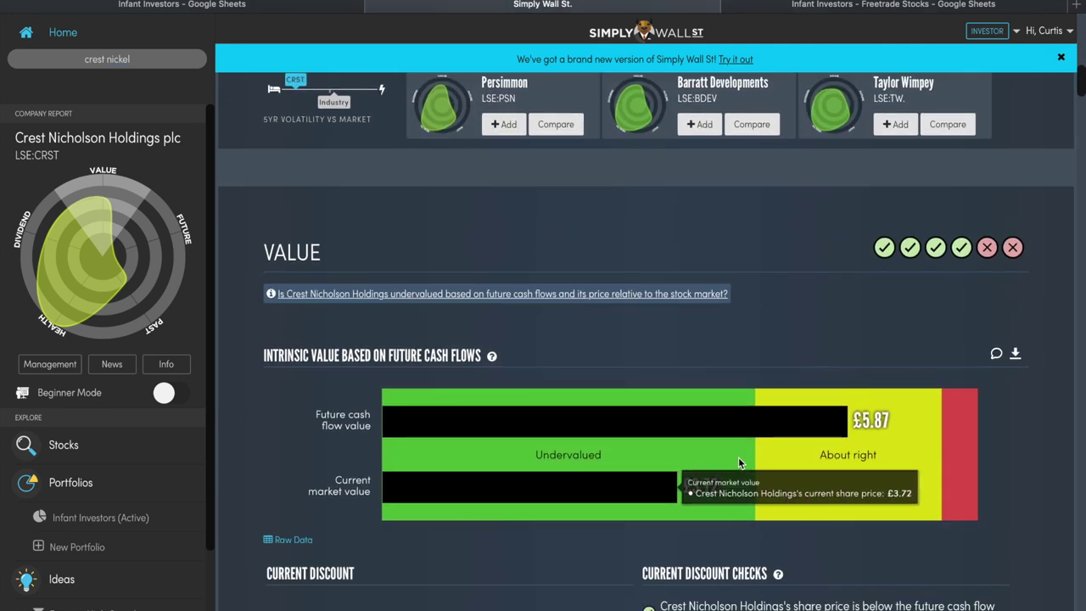
pyautogui.scroll(-3, 347, 411)
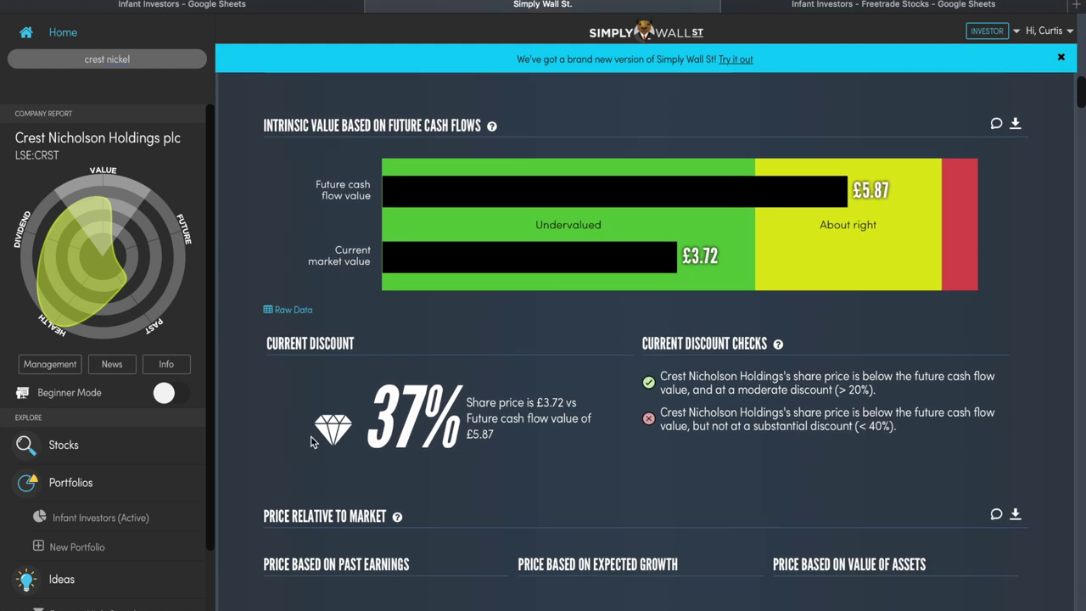
pyautogui.scroll(-4, 245, 428)
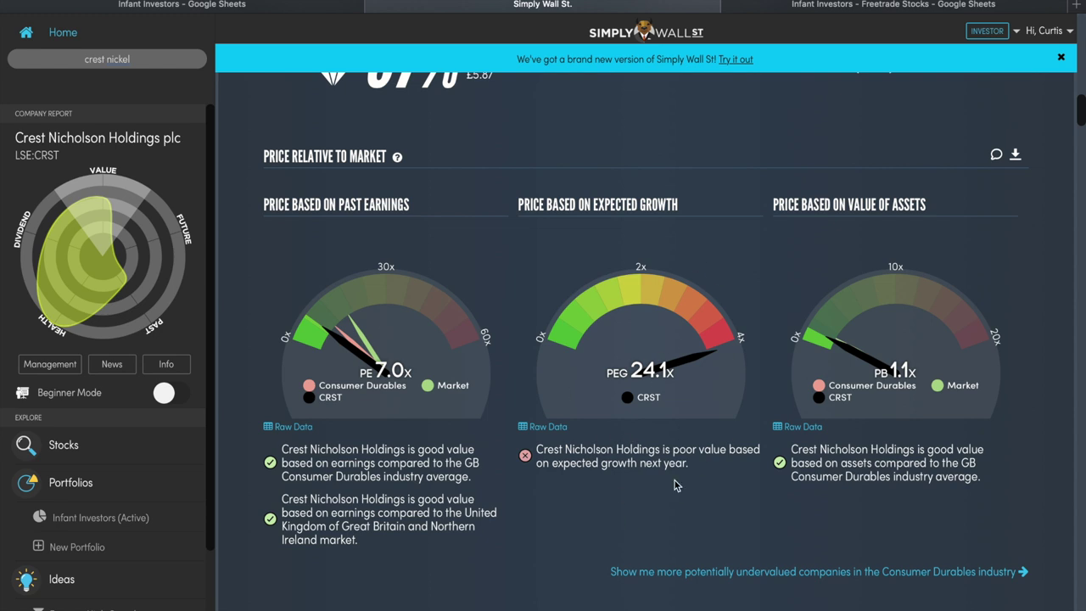
pyautogui.scroll(-4, 677, 484)
pyautogui.scroll(3, 675, 480)
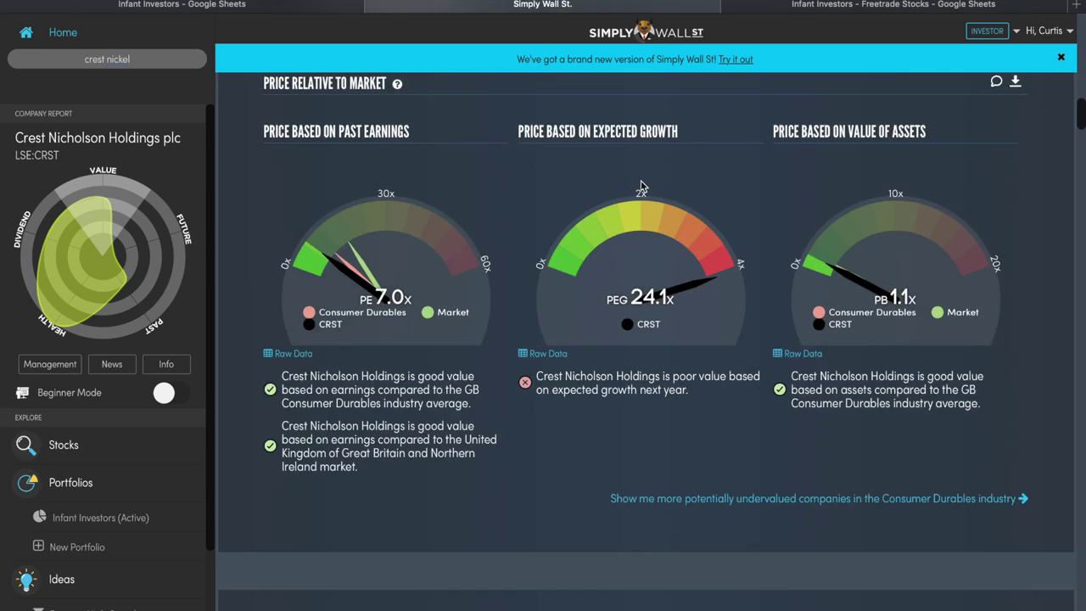
pyautogui.scroll(-14, 309, 584)
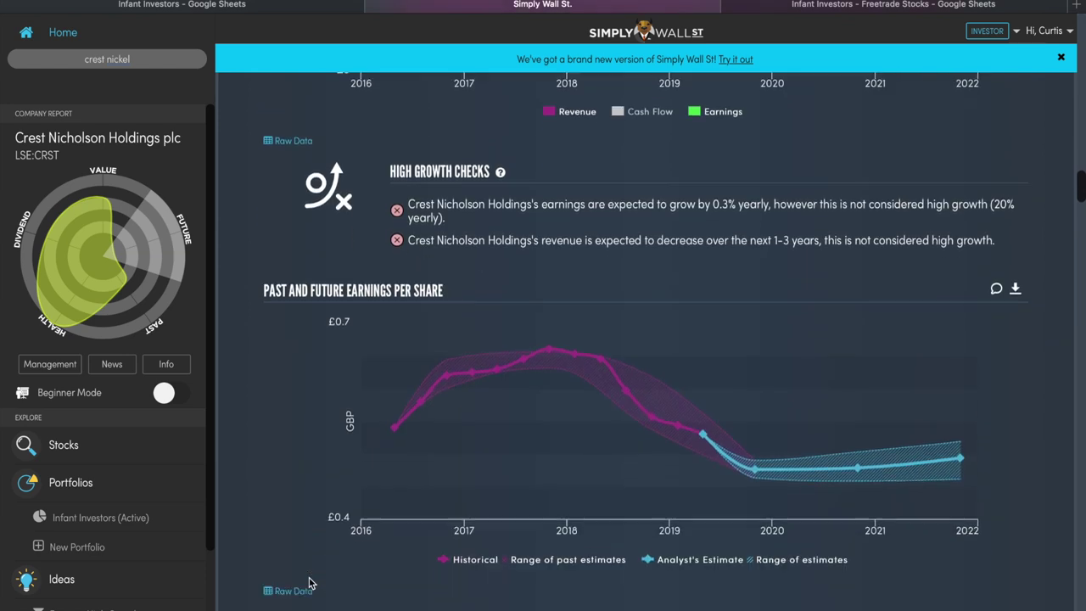
pyautogui.scroll(-15, 308, 584)
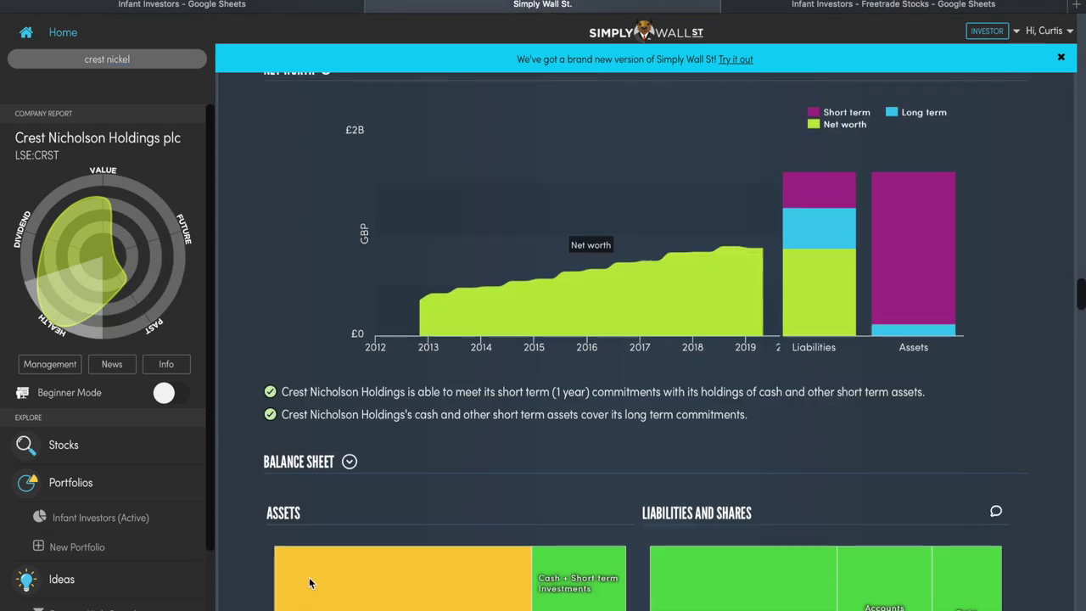
pyautogui.scroll(-4, 309, 584)
pyautogui.scroll(-3, 309, 584)
pyautogui.scroll(2, 305, 598)
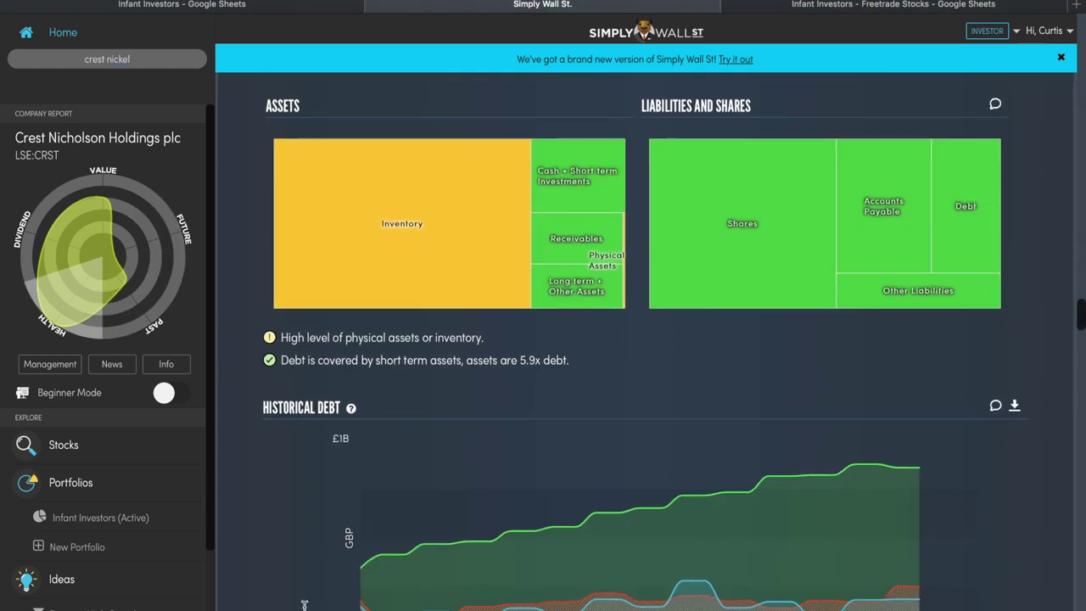
pyautogui.scroll(-2, 306, 560)
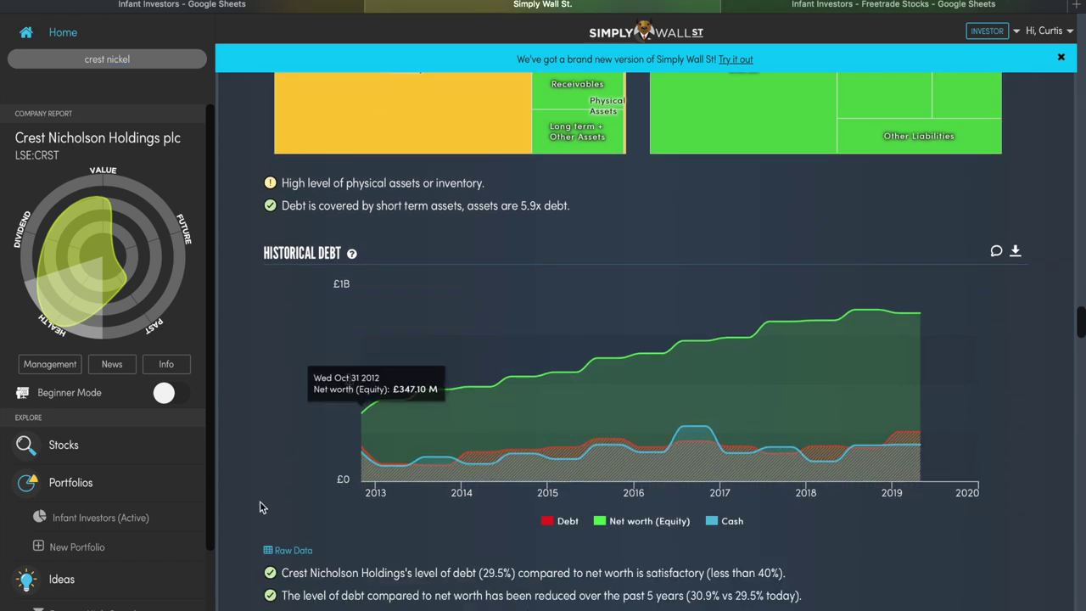
pyautogui.scroll(-7, 261, 507)
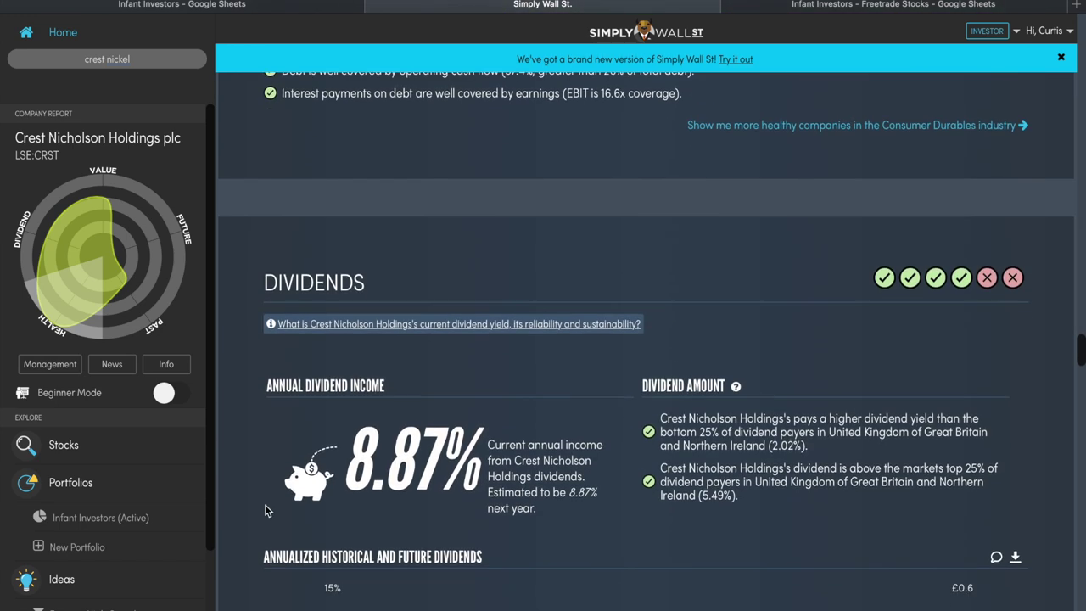
pyautogui.scroll(-5, 405, 490)
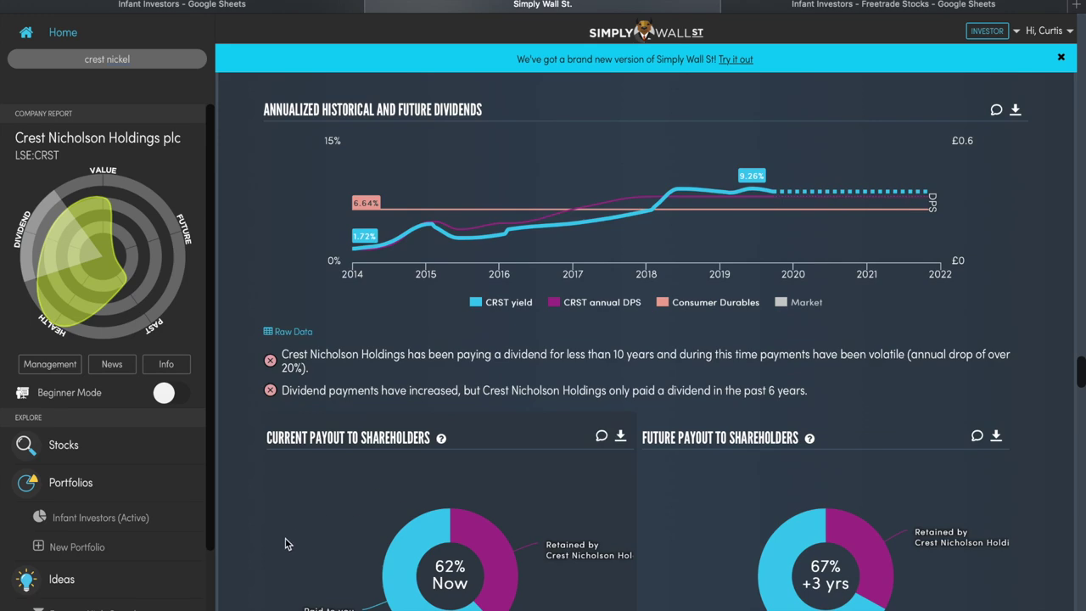
pyautogui.scroll(-3, 285, 544)
pyautogui.scroll(1, 286, 544)
pyautogui.scroll(-4, 285, 544)
pyautogui.scroll(10, 285, 544)
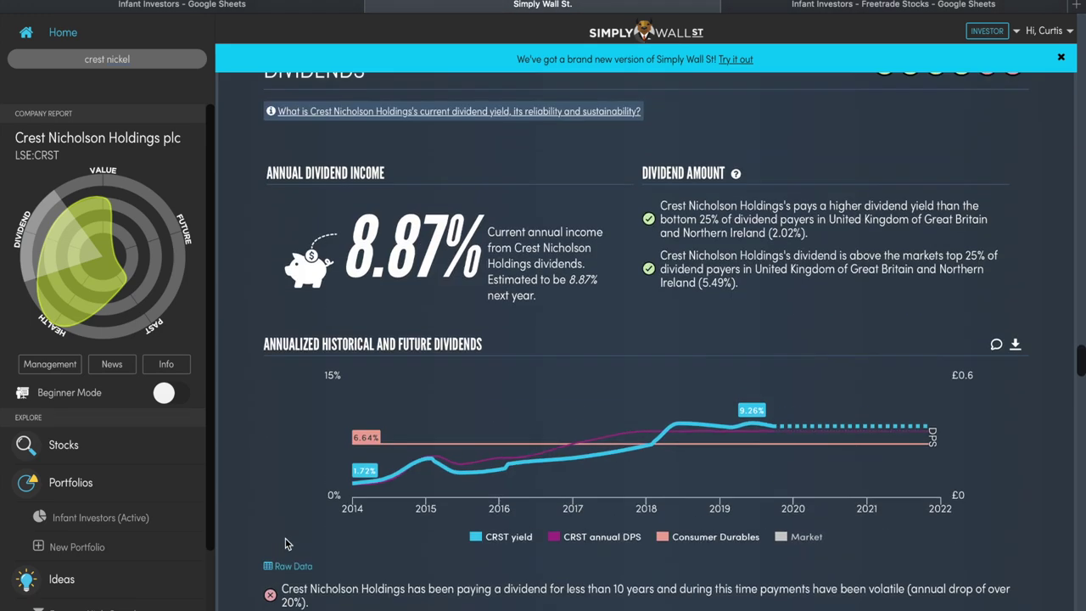
pyautogui.scroll(15, 285, 544)
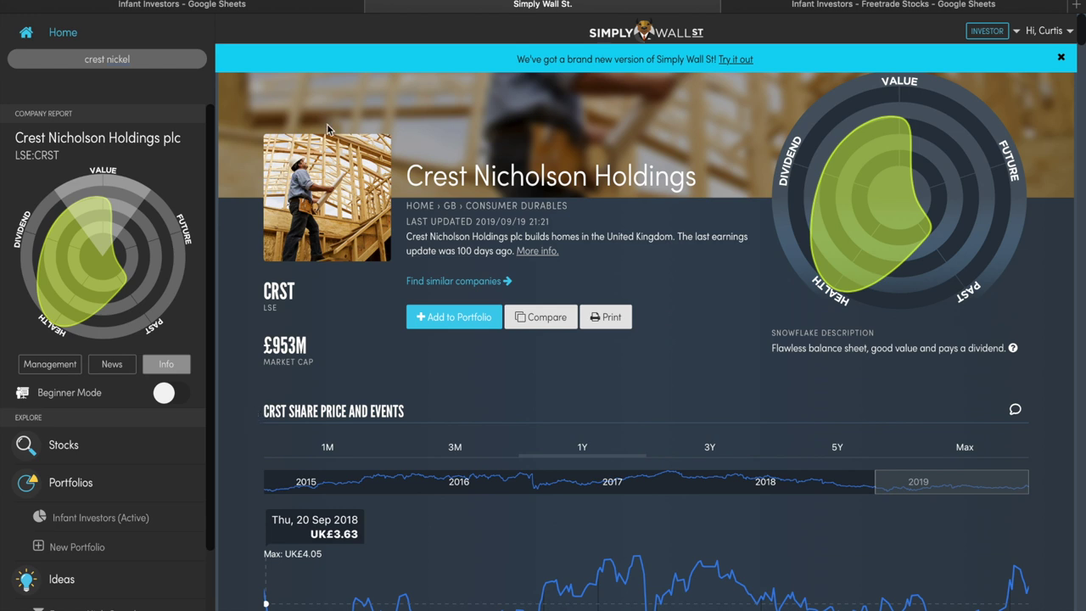
pyautogui.click(848, 9)
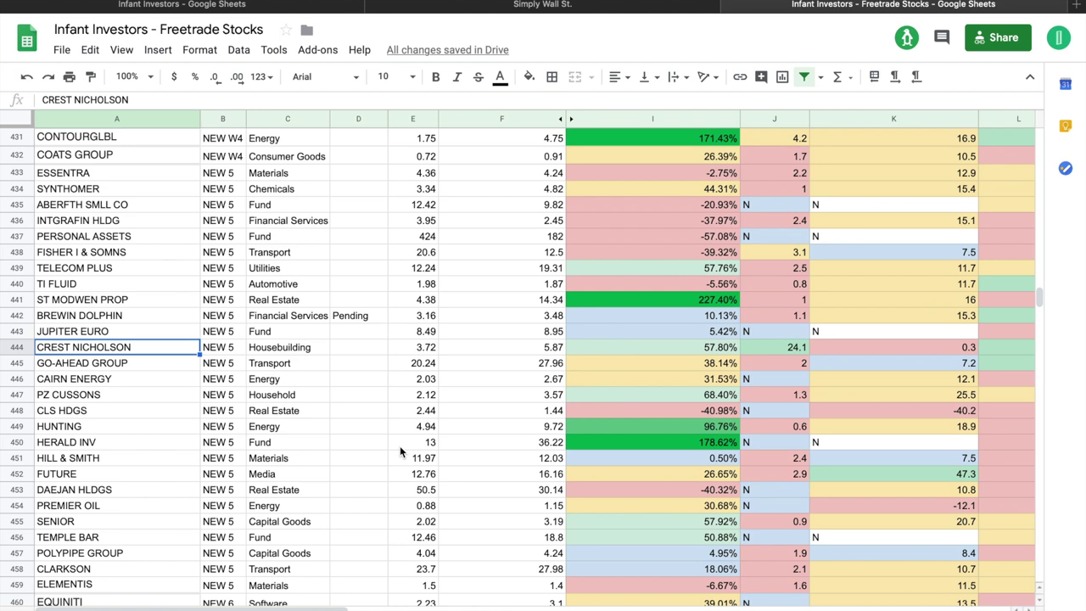
# - Scroll the Freetrade Stocks sheet through the NEW 5 companies to the first NEW 6 rows, then return to Simply Wall St
pyautogui.hscroll(3, 501, 477)
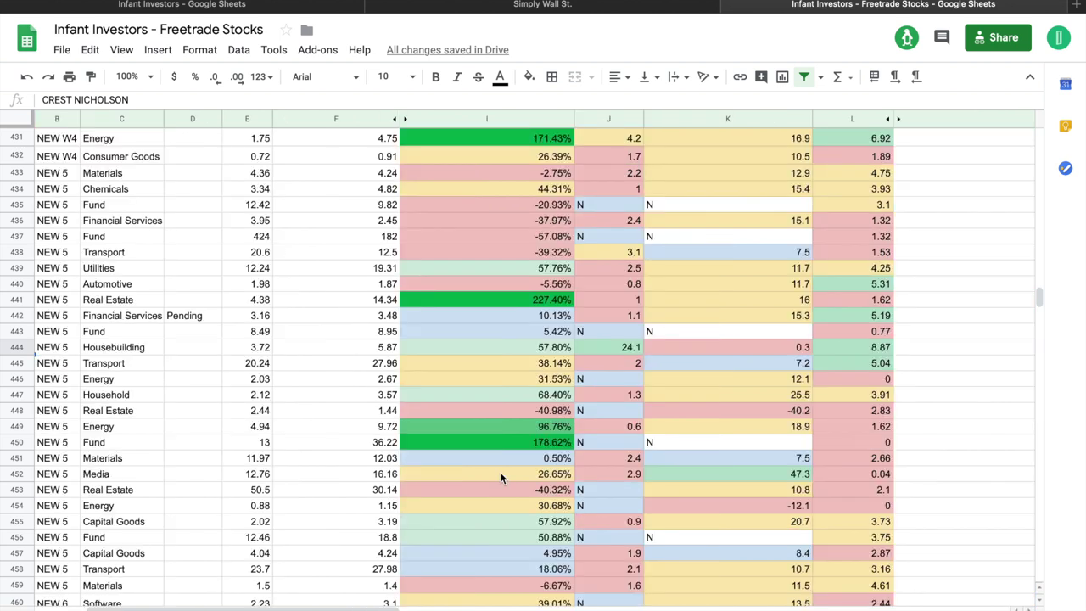
pyautogui.hscroll(-3, 501, 478)
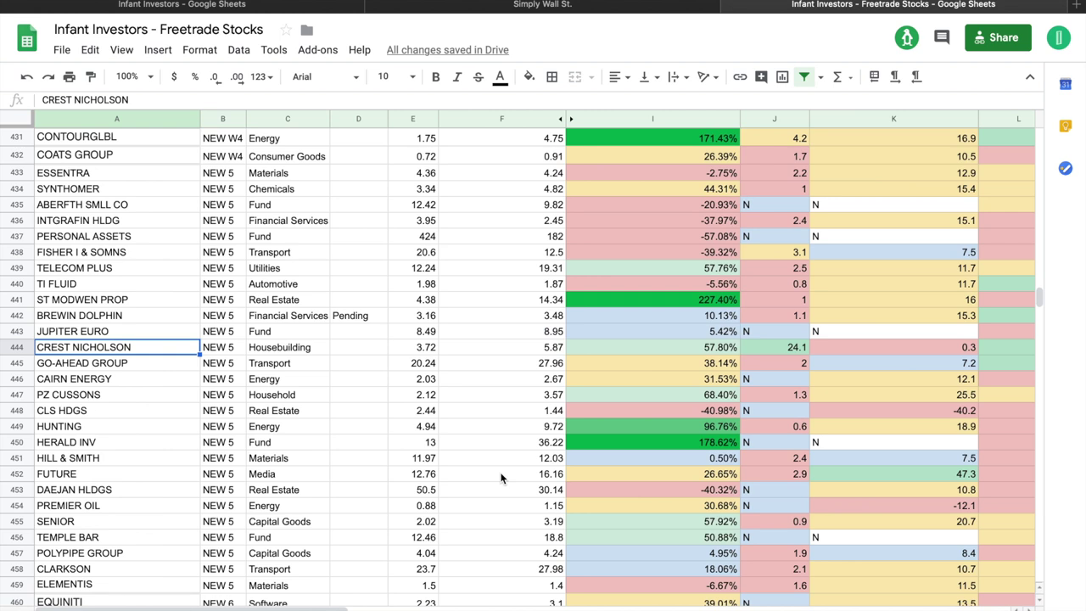
pyautogui.scroll(-3, 502, 473)
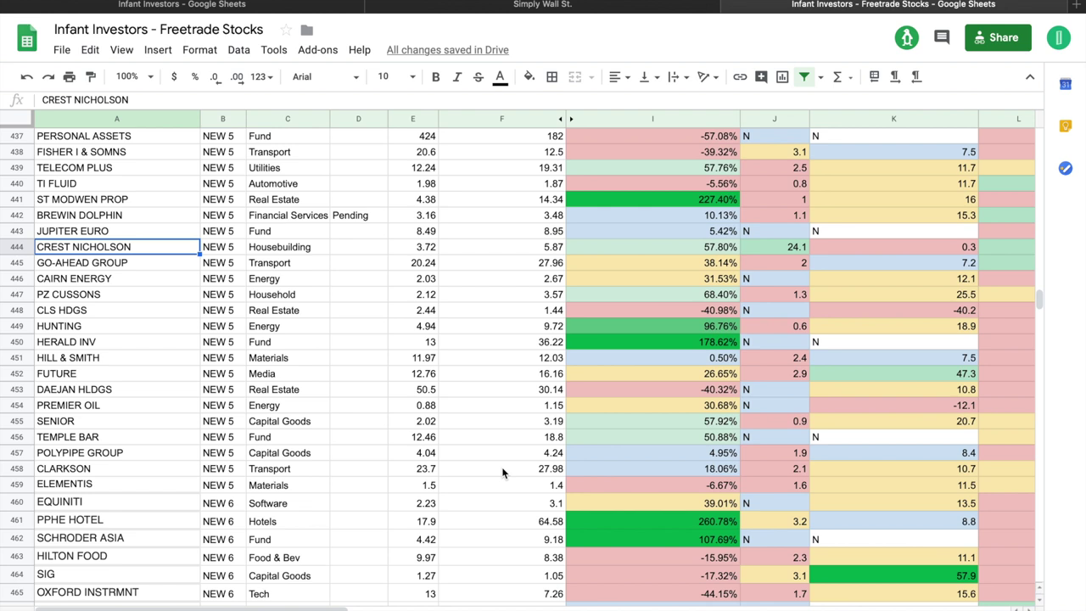
pyautogui.hscroll(3, 502, 472)
pyautogui.hscroll(-3, 501, 472)
pyautogui.scroll(-1, 503, 473)
pyautogui.hscroll(3, 502, 472)
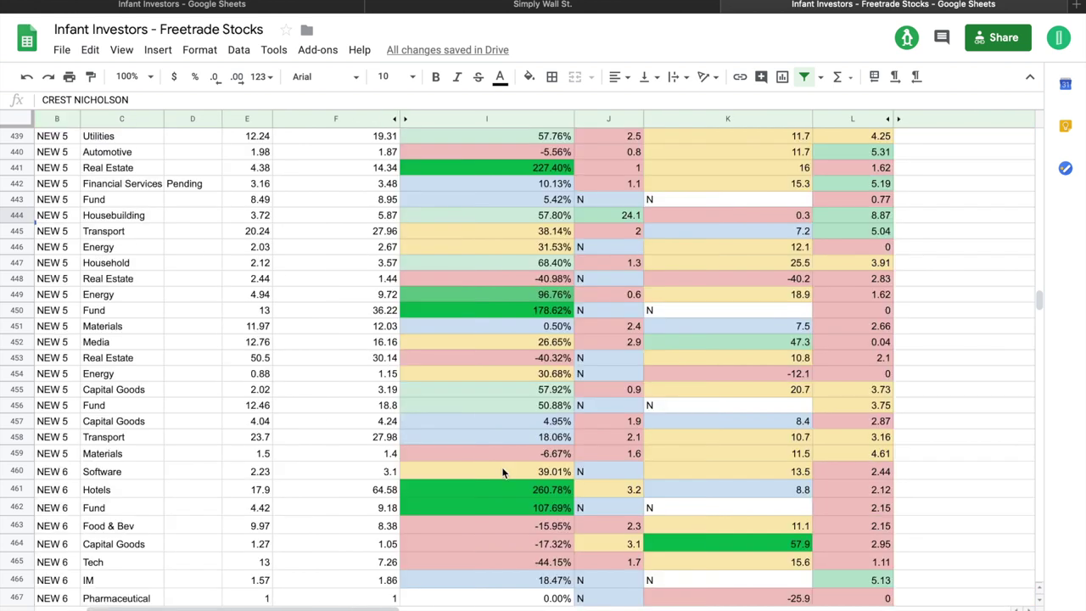
pyautogui.hscroll(-3, 502, 473)
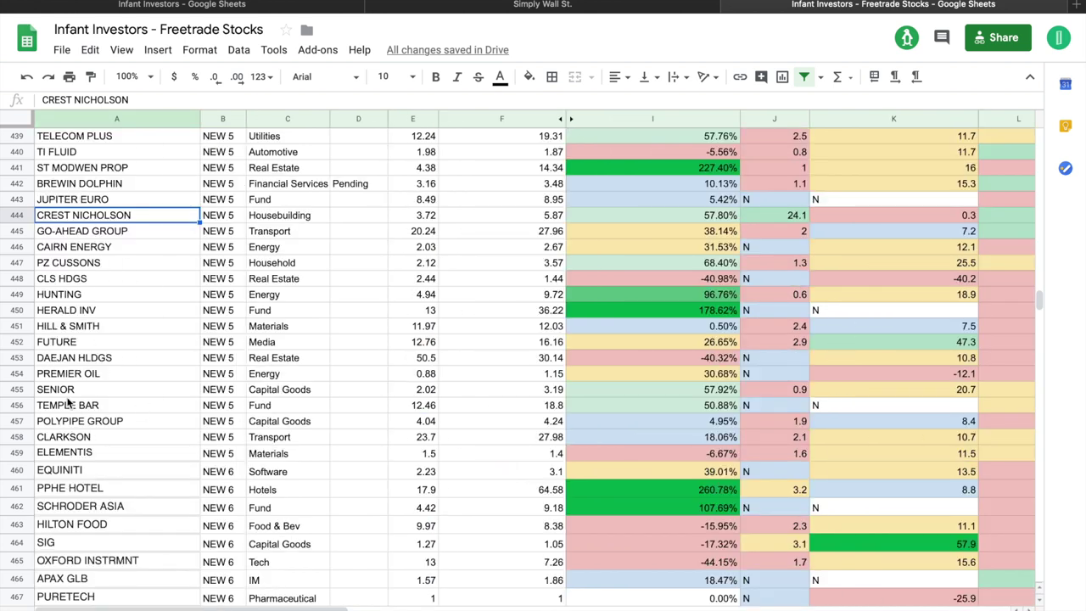
pyautogui.click(484, 10)
# - Search for 'senior' and open the Senior plc company report
pyautogui.click(109, 60)
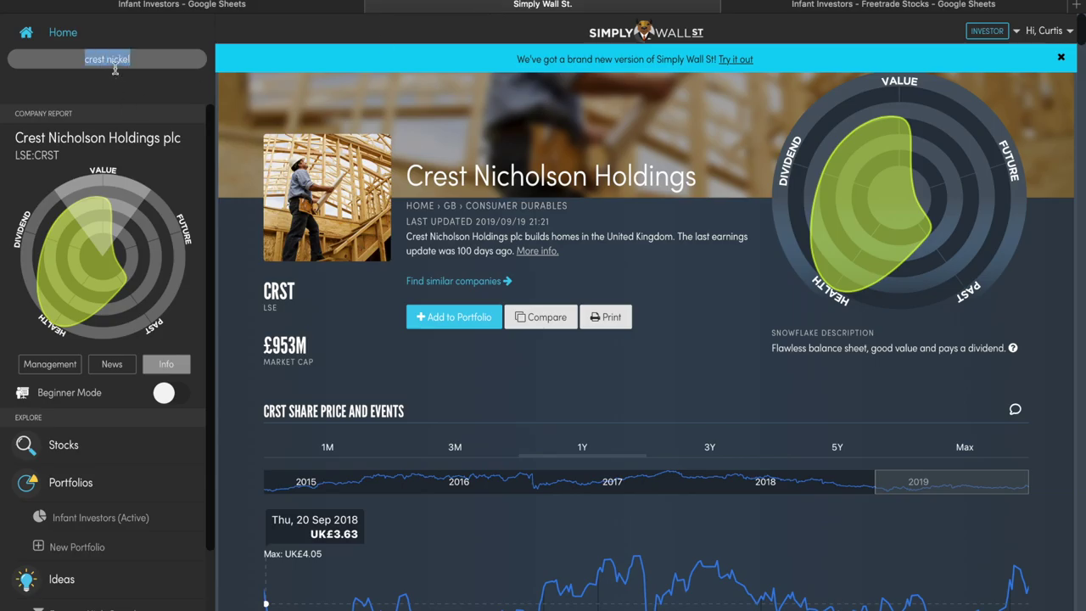
pyautogui.write('senior')
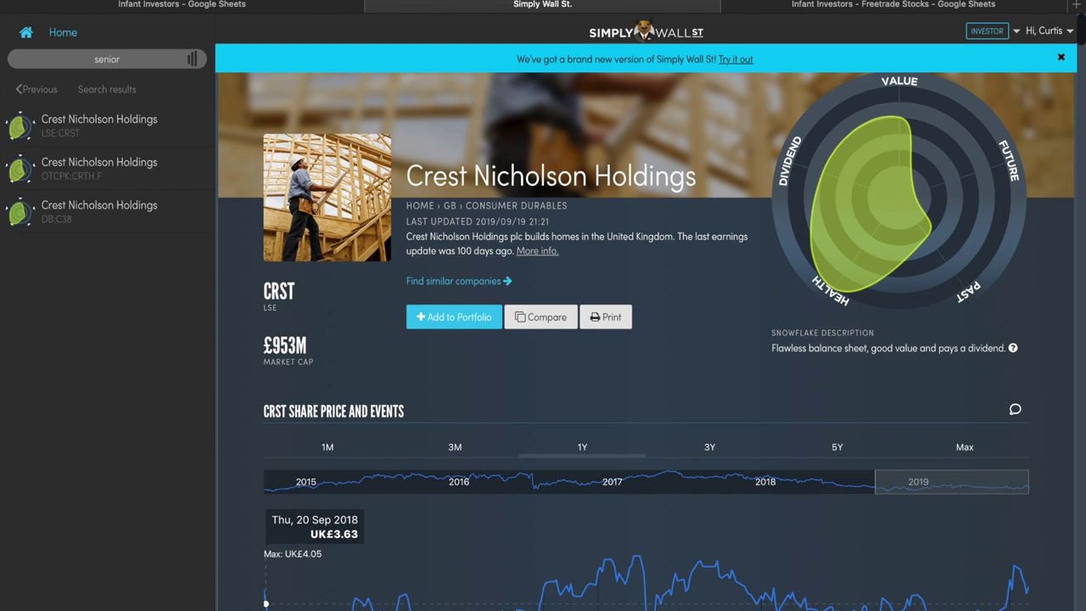
pyautogui.click(73, 136)
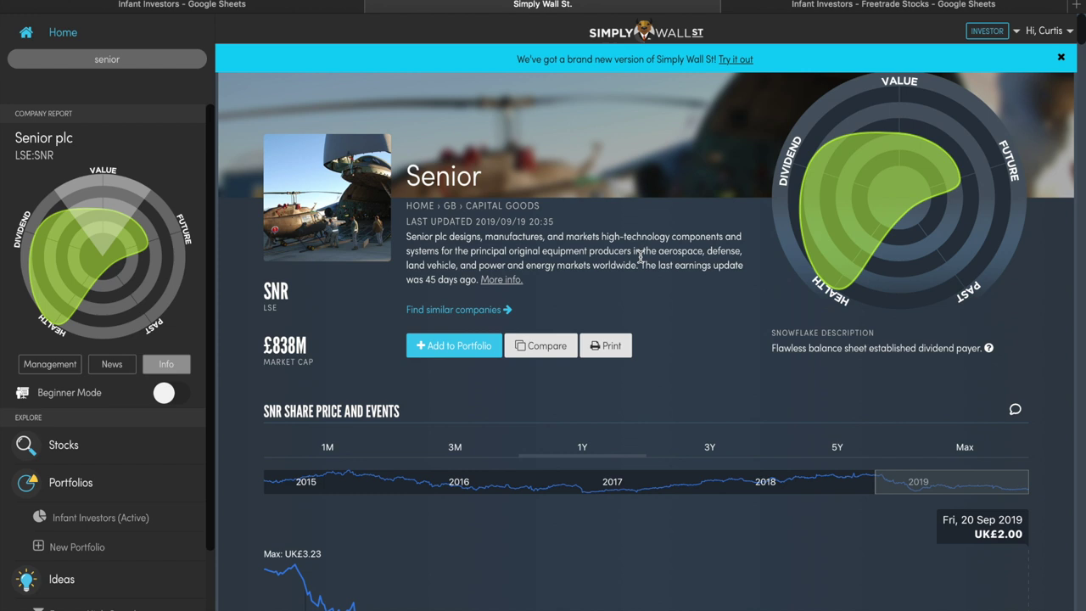
# - Read Senior's Value, Future, Past and Health sections, down to debt at 35.5% of net worth
pyautogui.scroll(-1, 673, 271)
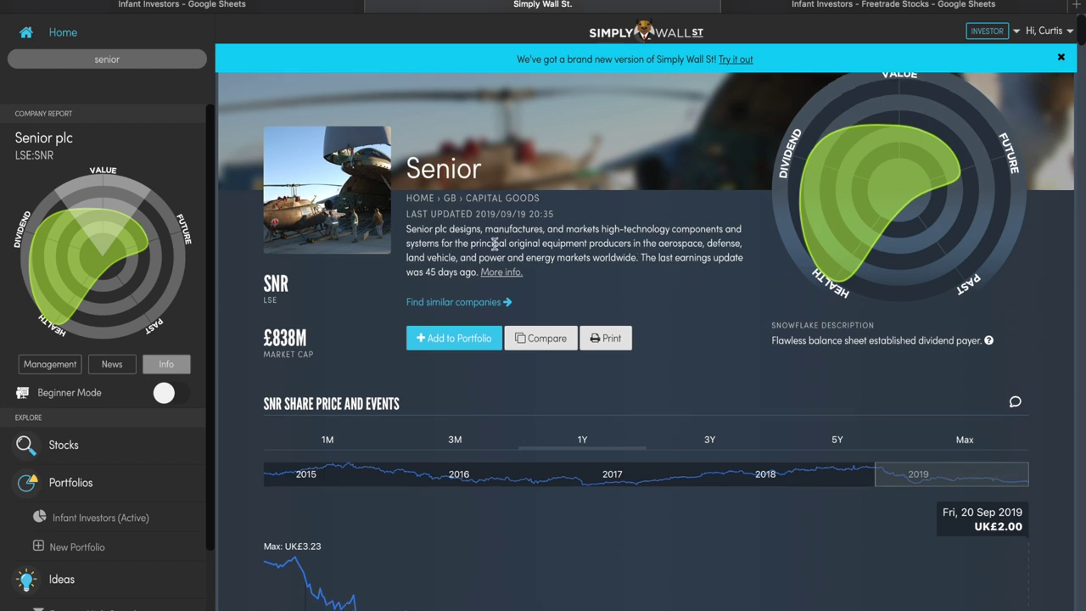
pyautogui.scroll(-3, 548, 261)
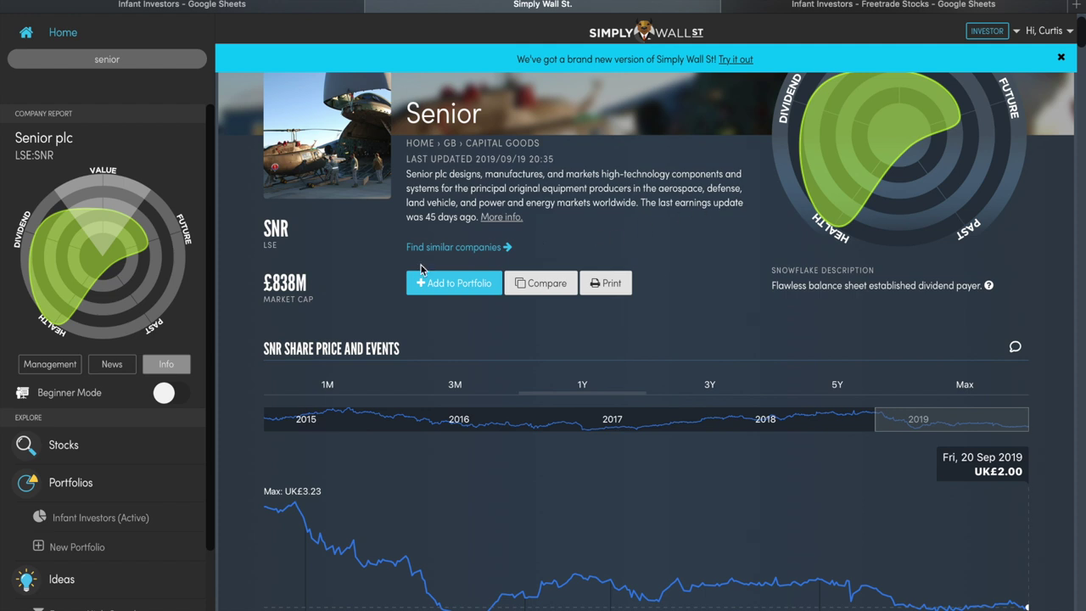
pyautogui.scroll(-5, 278, 404)
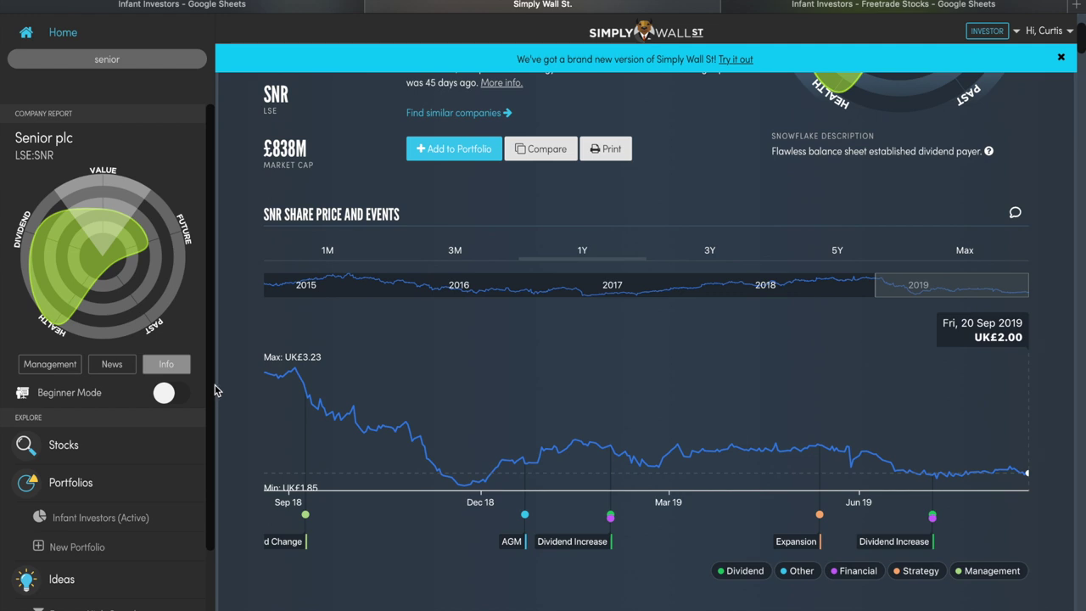
pyautogui.scroll(-1, 214, 389)
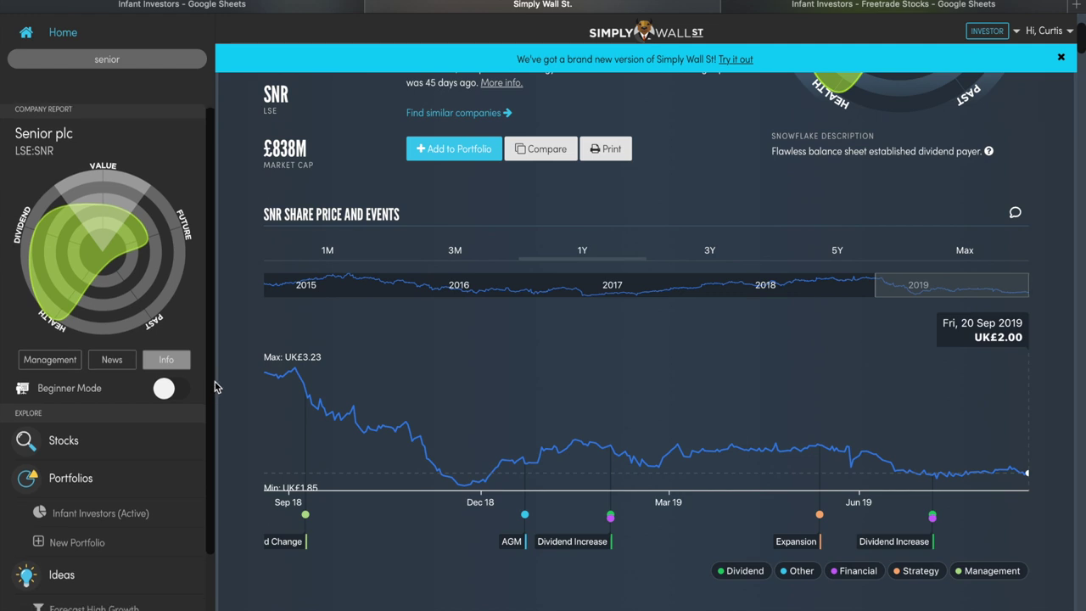
pyautogui.scroll(-8, 244, 406)
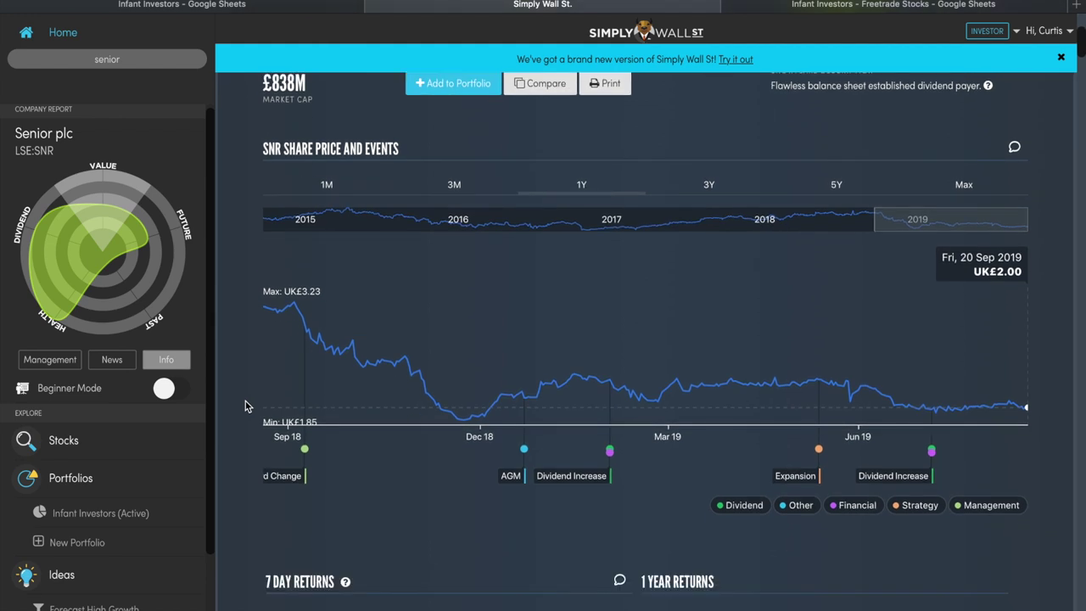
pyautogui.scroll(-15, 244, 405)
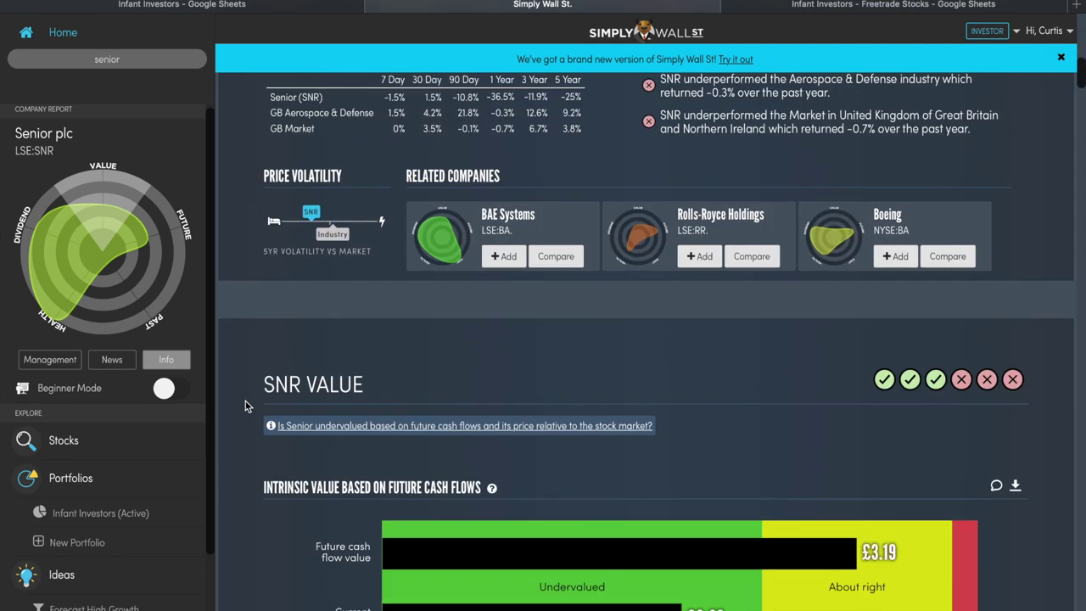
pyautogui.scroll(-4, 245, 406)
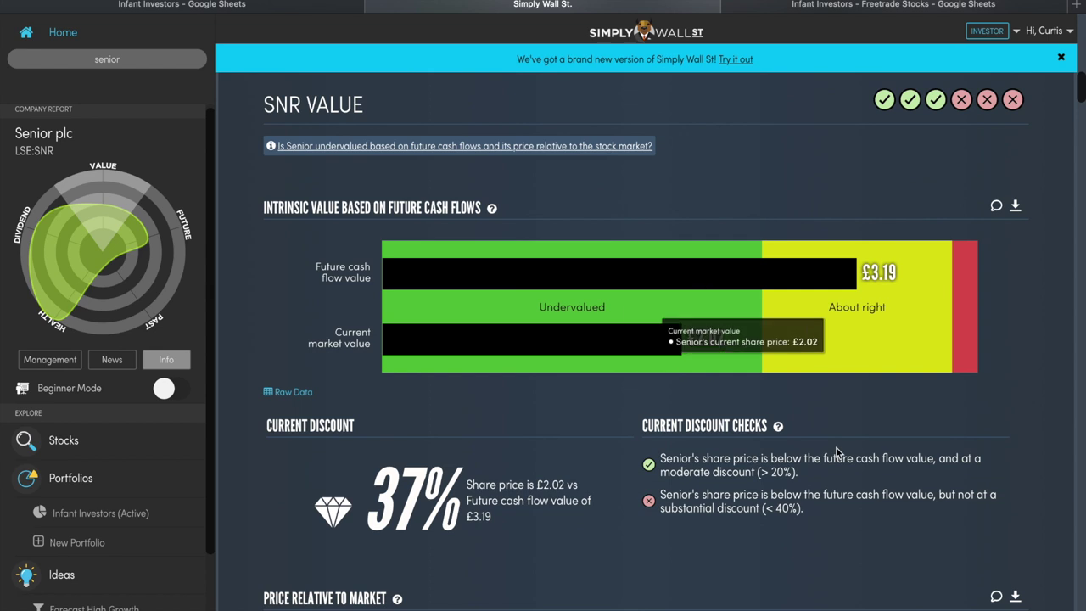
pyautogui.scroll(-2, 127, 408)
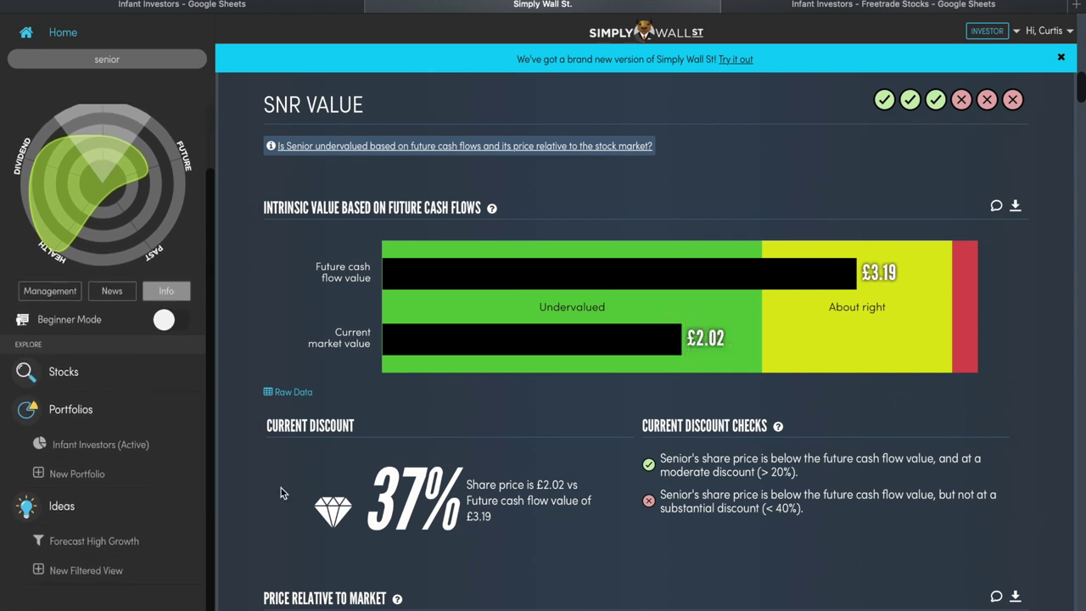
pyautogui.scroll(-12, 280, 488)
pyautogui.scroll(-3, 281, 488)
pyautogui.scroll(1, 281, 488)
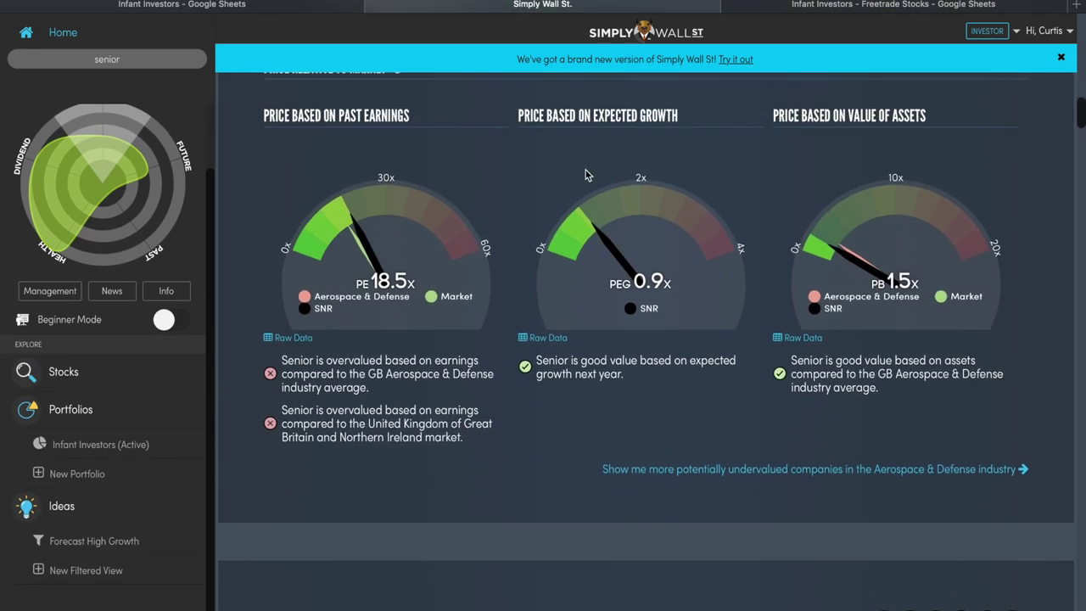
pyautogui.scroll(-8, 382, 597)
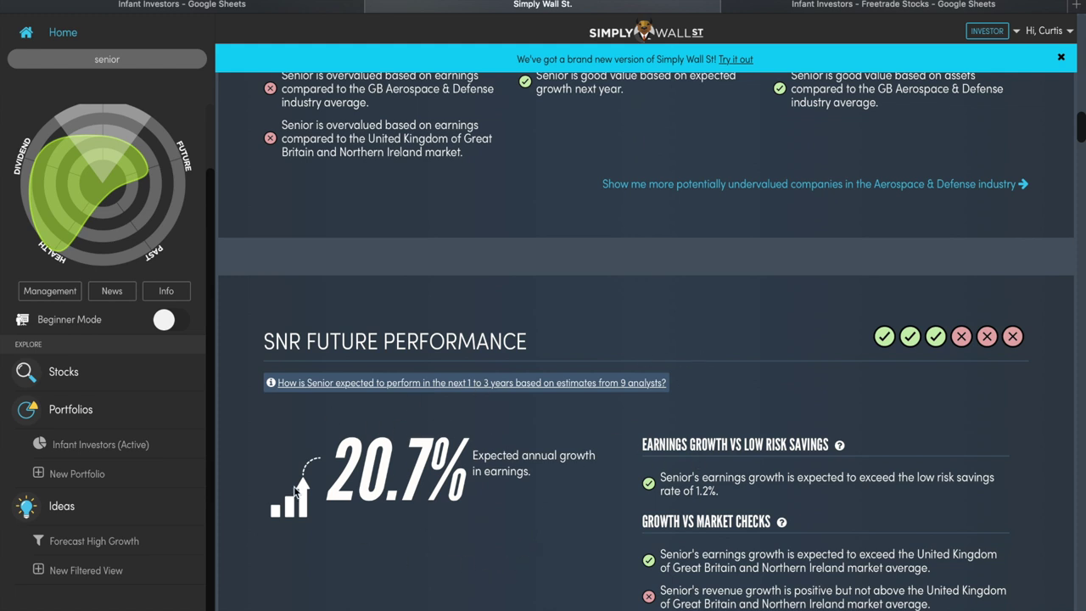
pyautogui.scroll(15, 466, 519)
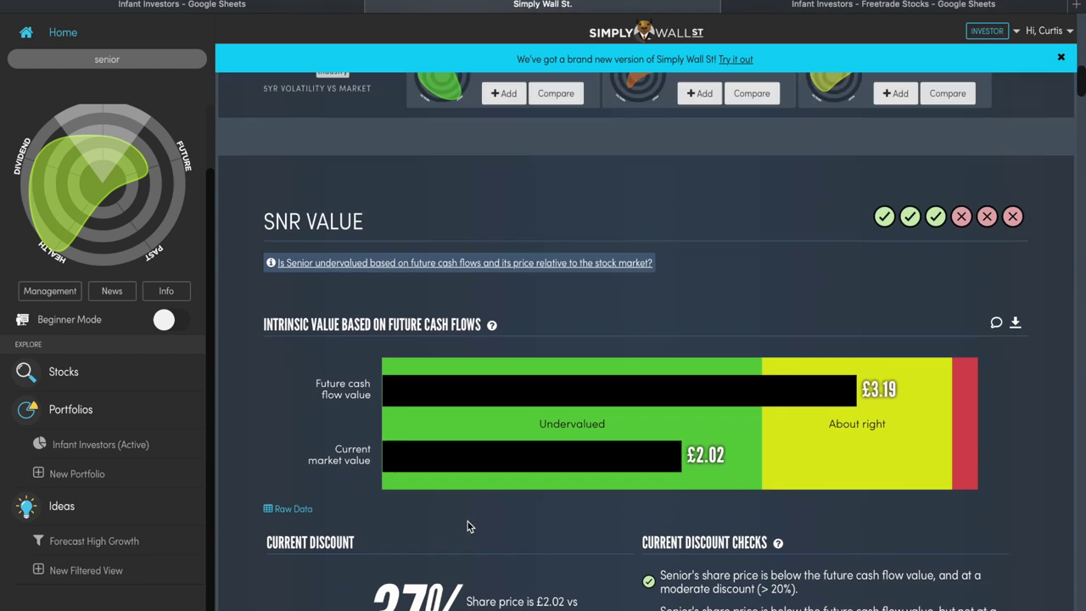
pyautogui.scroll(10, 467, 520)
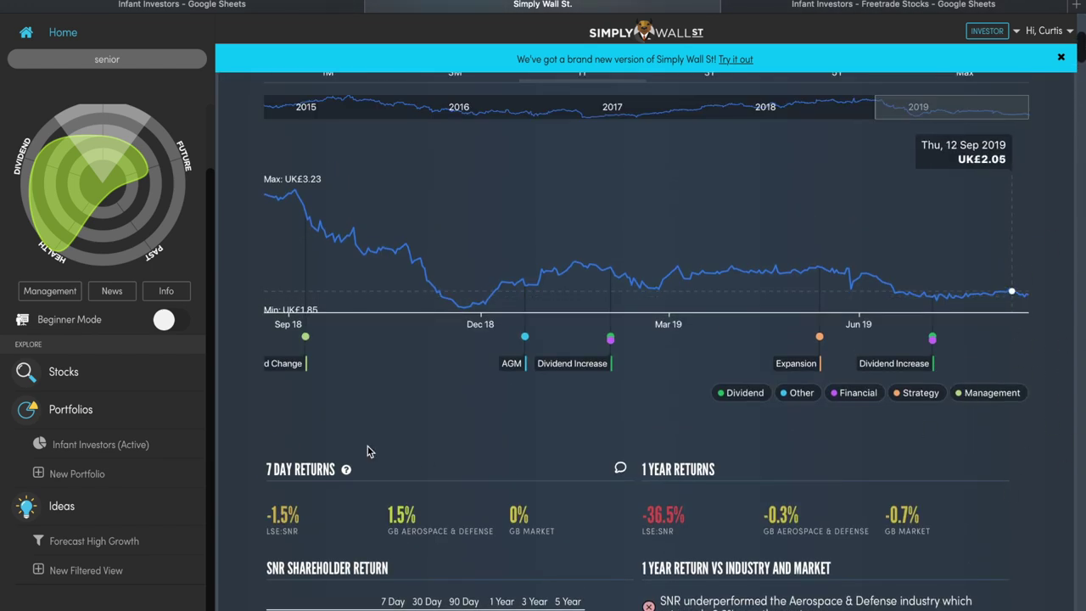
pyautogui.scroll(-20, 367, 451)
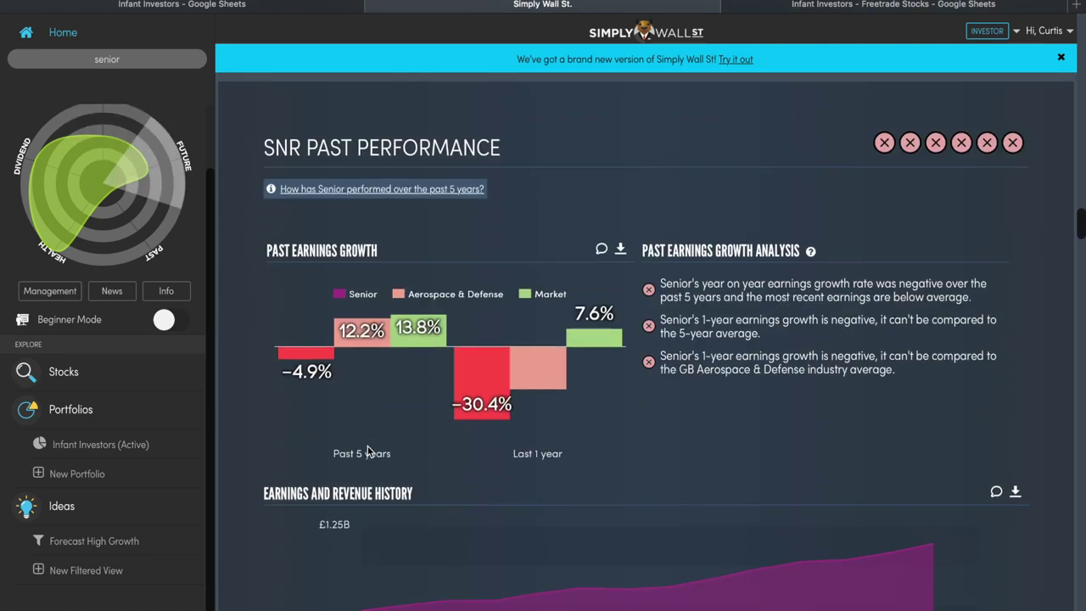
pyautogui.scroll(-20, 367, 451)
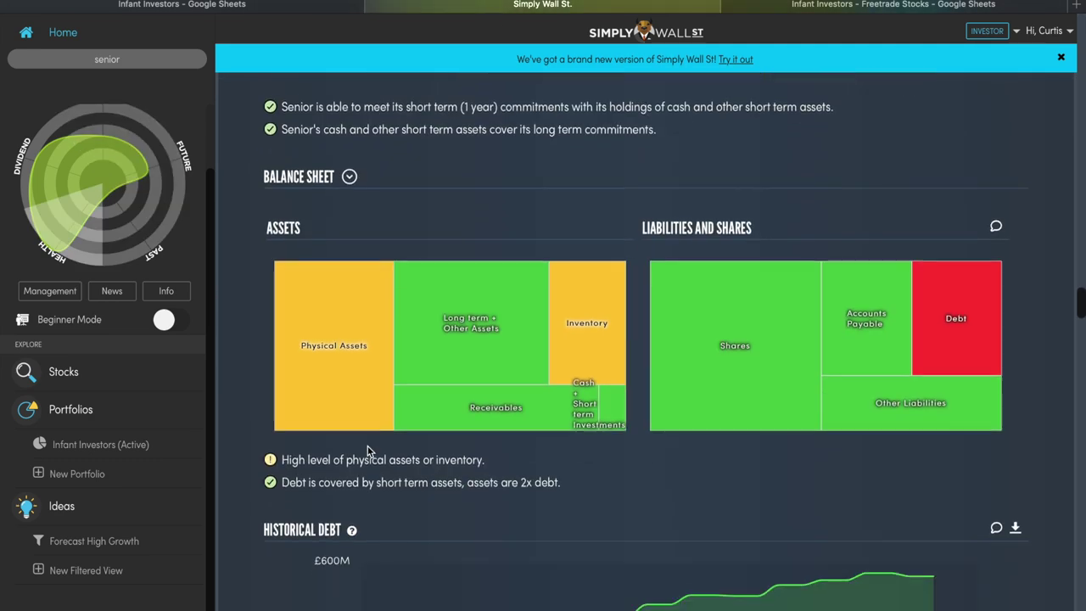
pyautogui.scroll(-5, 367, 445)
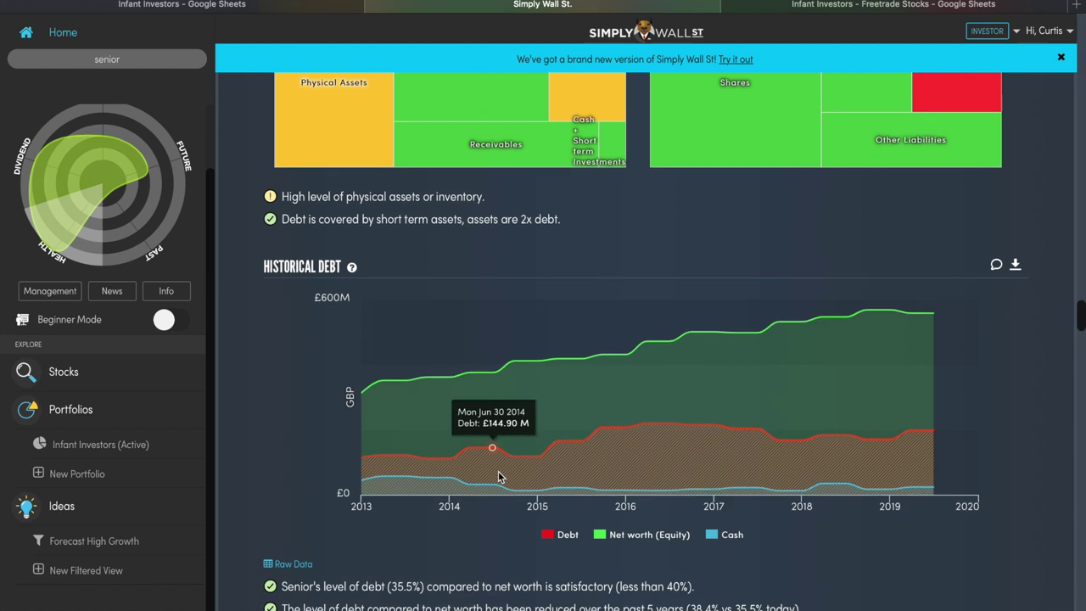
pyautogui.scroll(-6, 475, 475)
pyautogui.scroll(4, 440, 406)
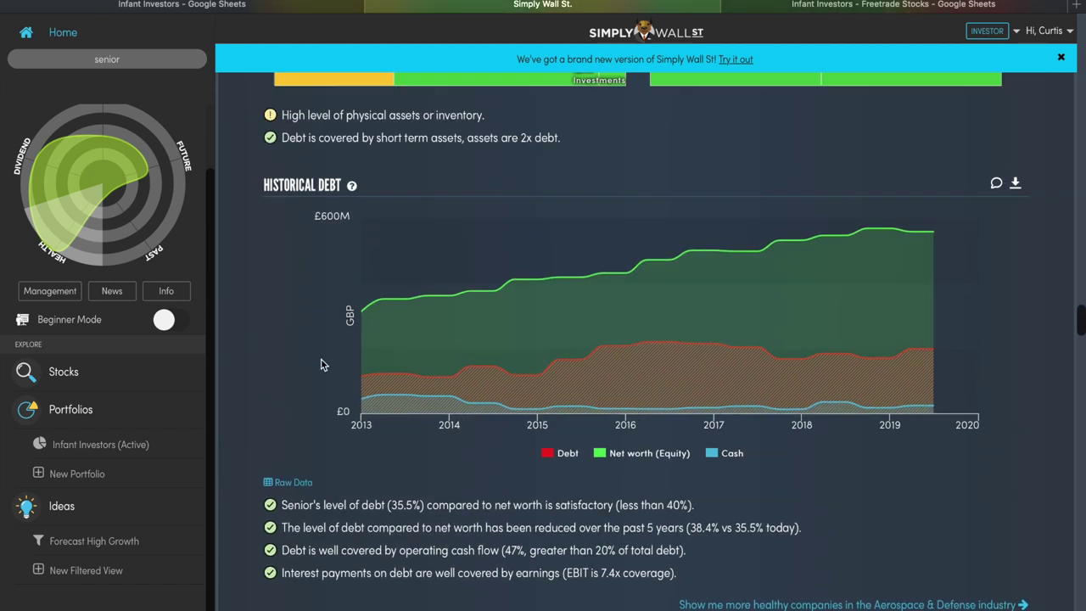
pyautogui.scroll(1, 322, 365)
pyautogui.scroll(-1, 291, 290)
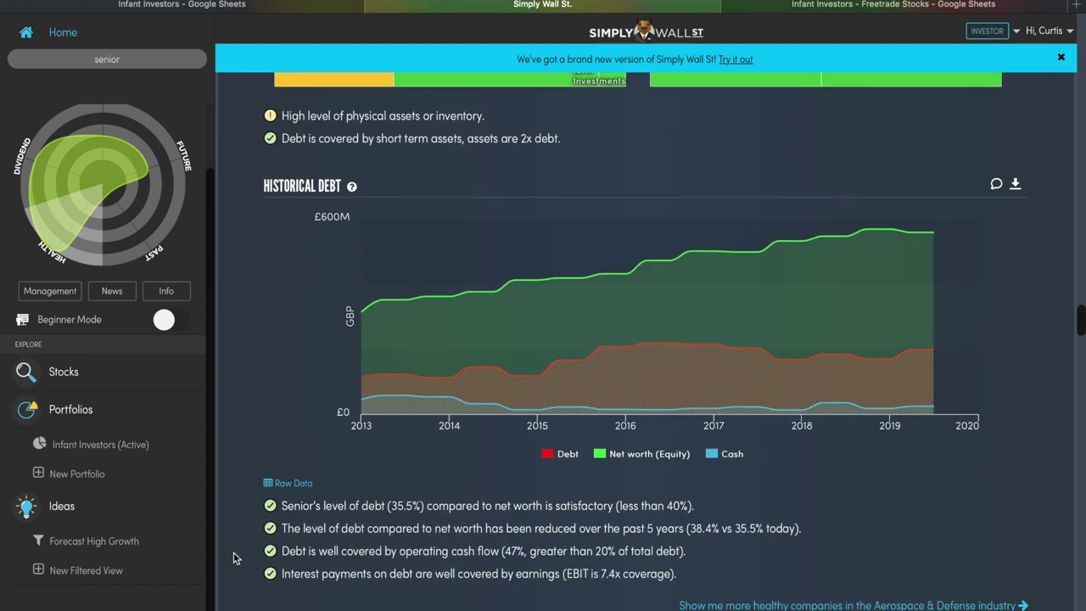
pyautogui.moveTo(253, 604)
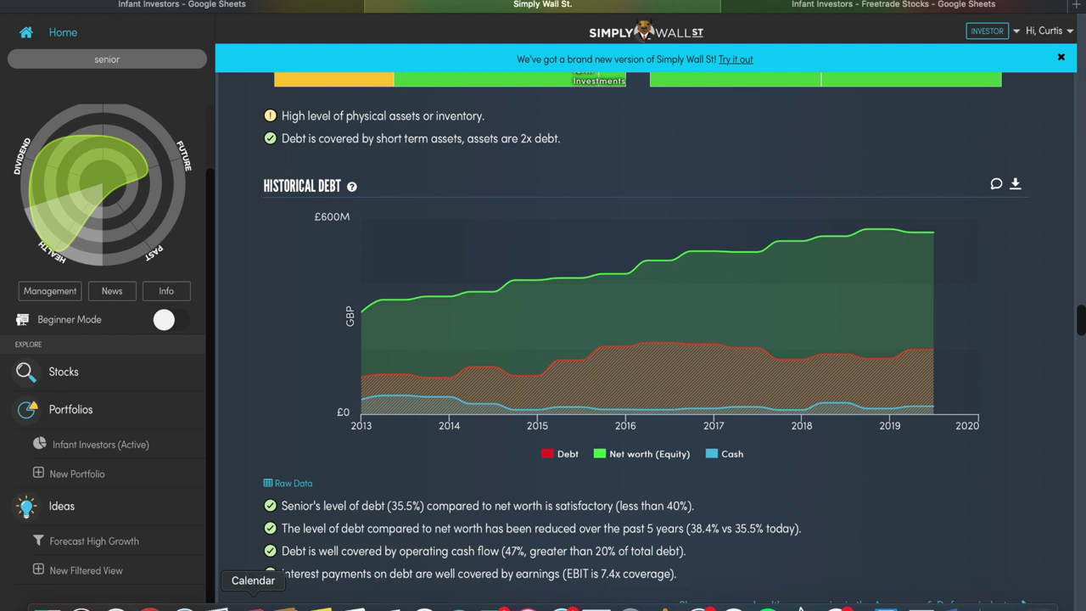
# - Bring Senior's dividends into view: 3.73% yield, 69% payout now and 44% in three years
pyautogui.scroll(-7, 299, 458)
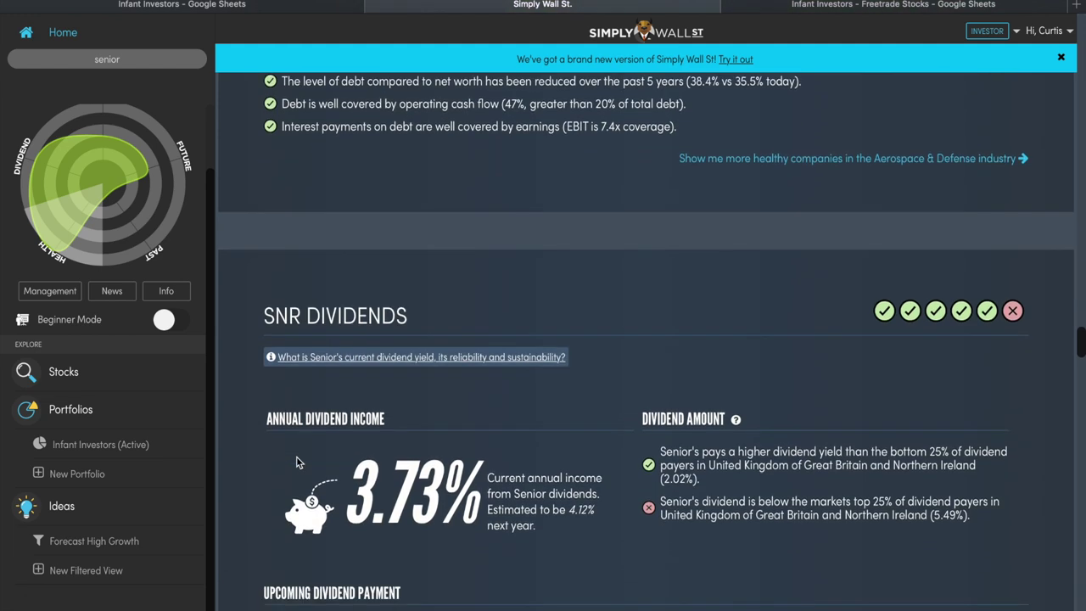
pyautogui.scroll(-2, 298, 462)
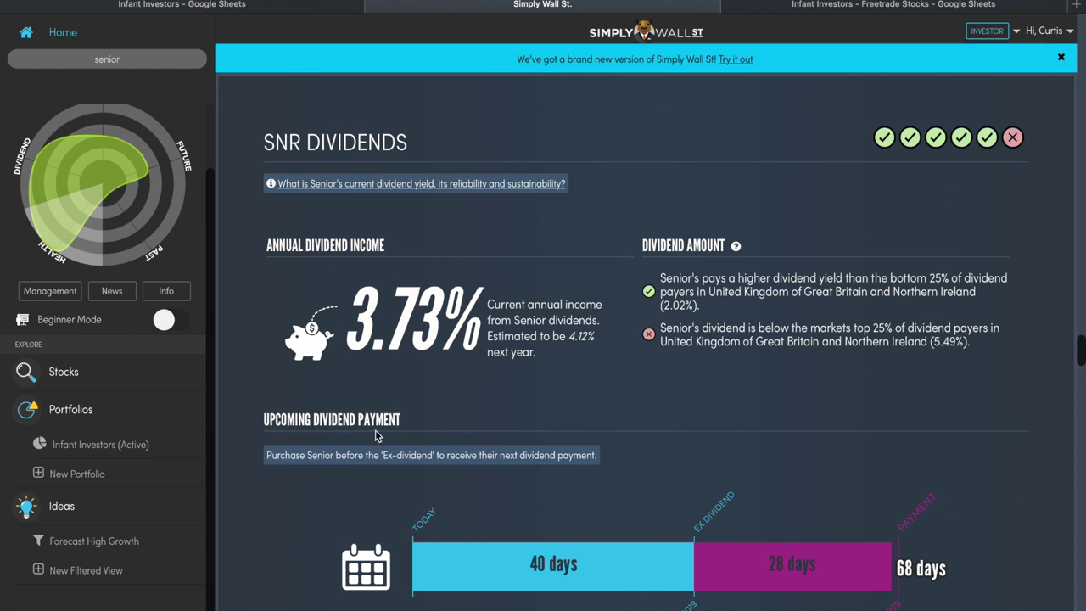
pyautogui.scroll(-10, 339, 403)
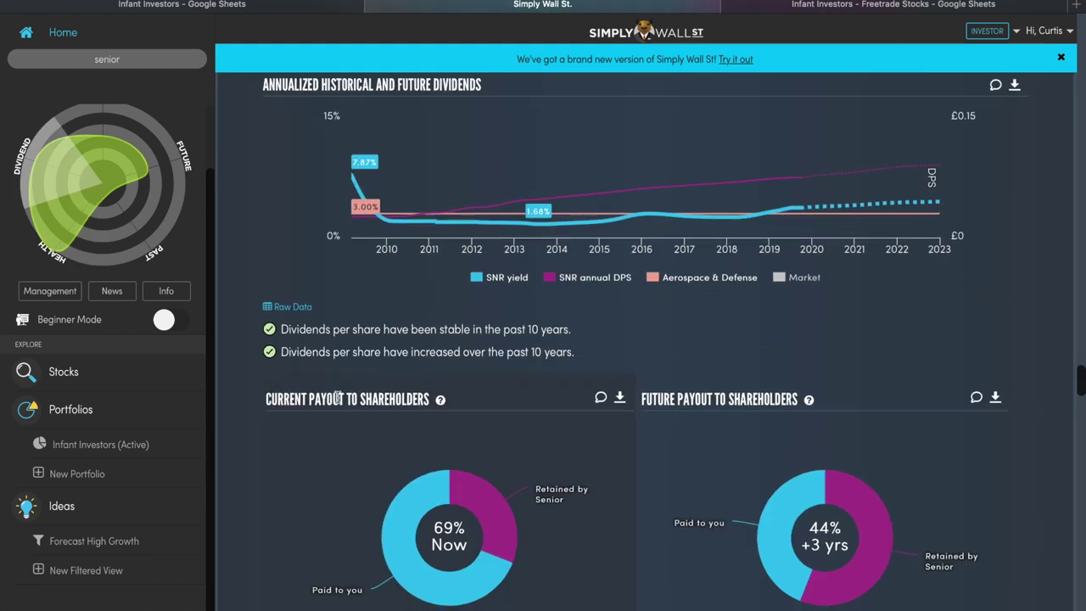
pyautogui.scroll(-4, 338, 398)
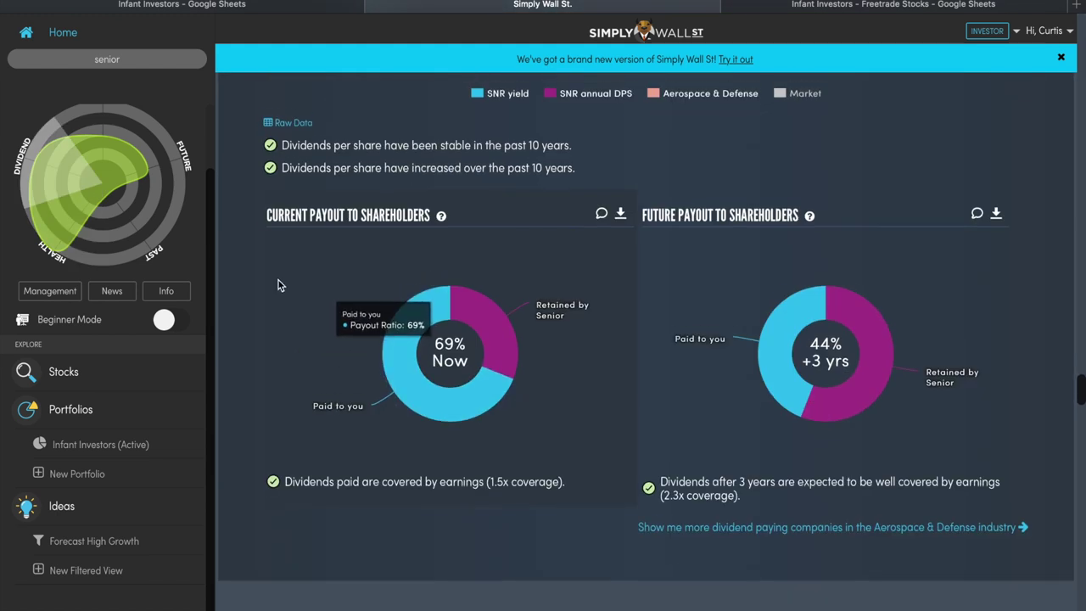
pyautogui.scroll(2, 279, 283)
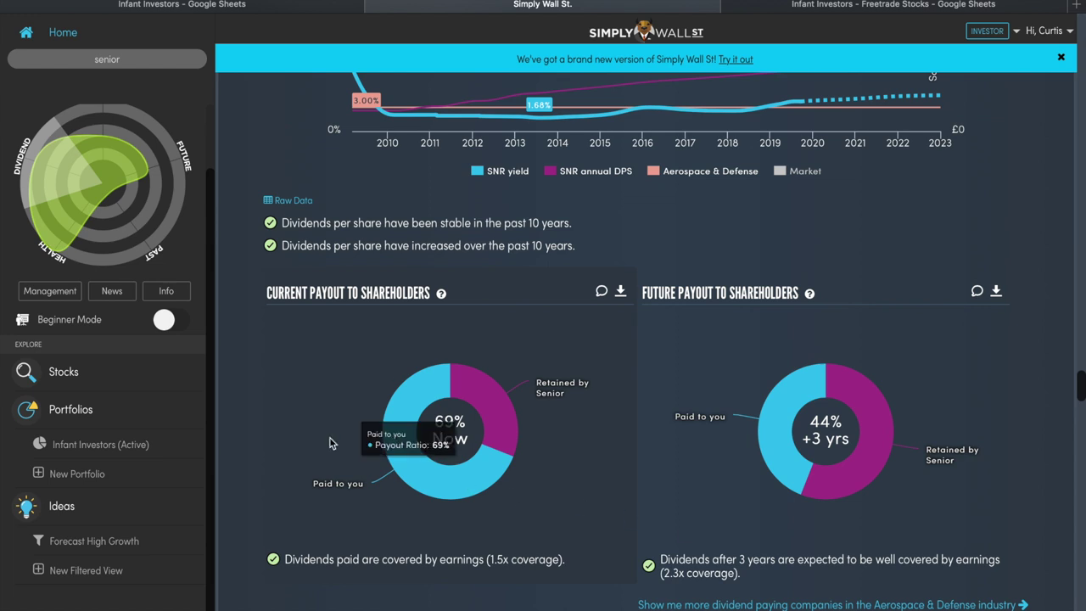
pyautogui.scroll(3, 286, 278)
pyautogui.scroll(-2, 286, 280)
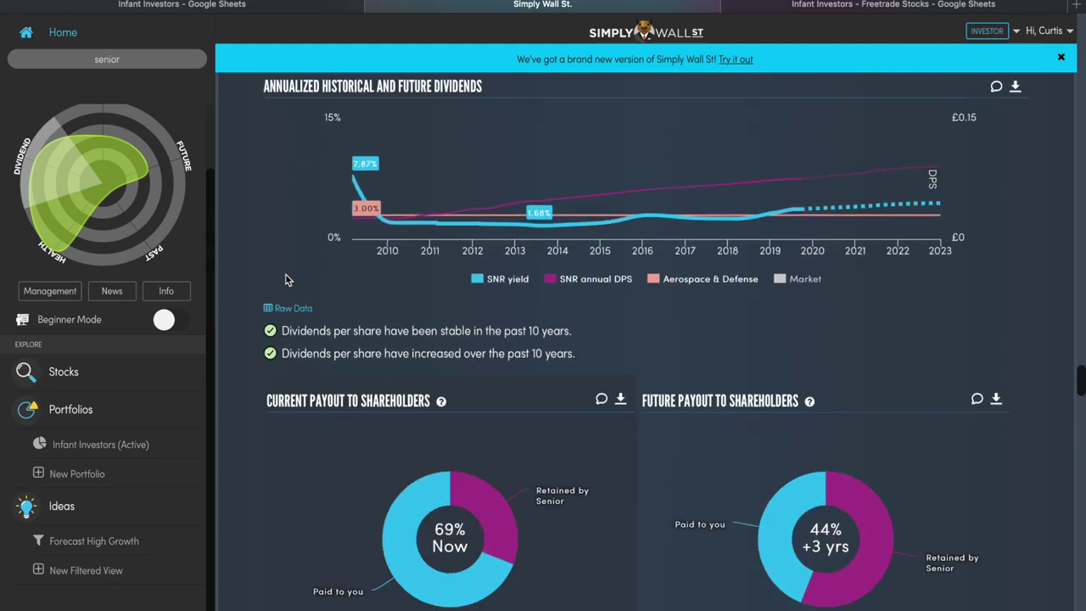
pyautogui.scroll(-3, 326, 298)
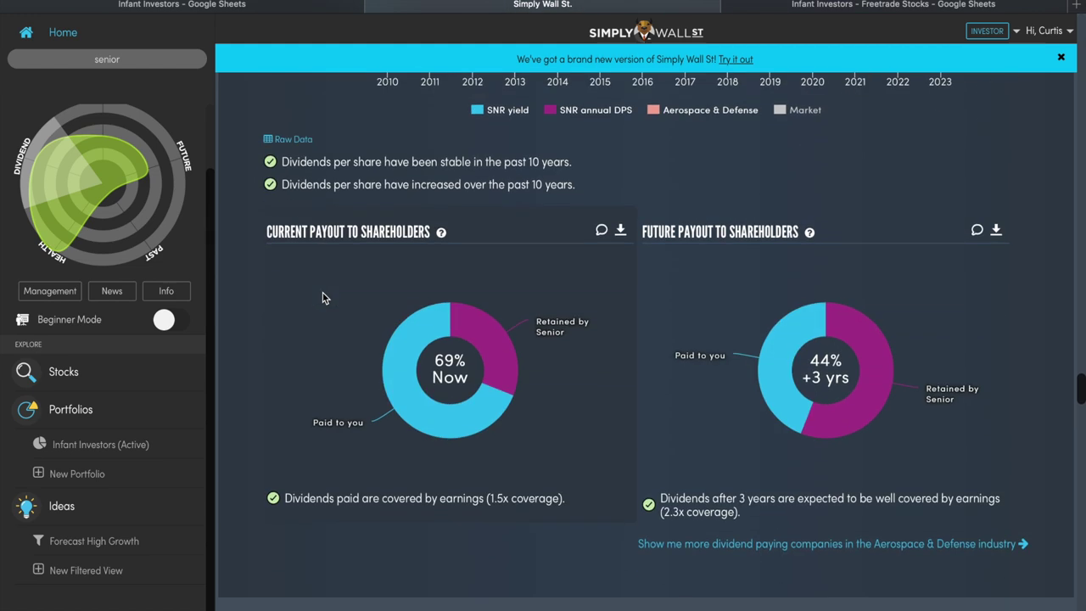
pyautogui.scroll(4, 390, 252)
pyautogui.scroll(5, 391, 251)
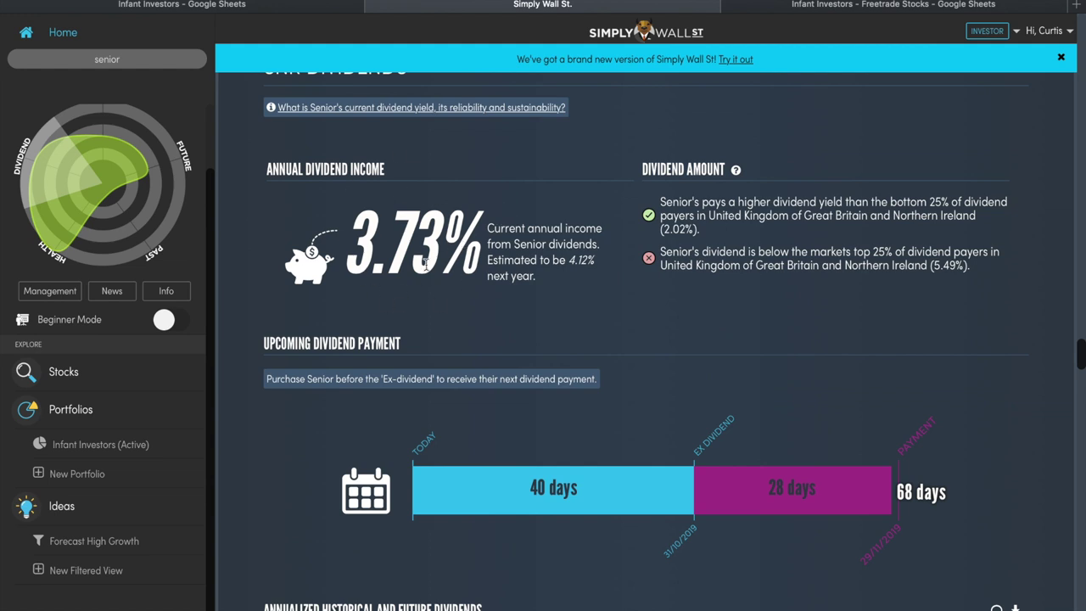
# - Scroll back through Senior's Health, Past, Future and Value sections to the £838M market-cap header
pyautogui.scroll(8, 424, 263)
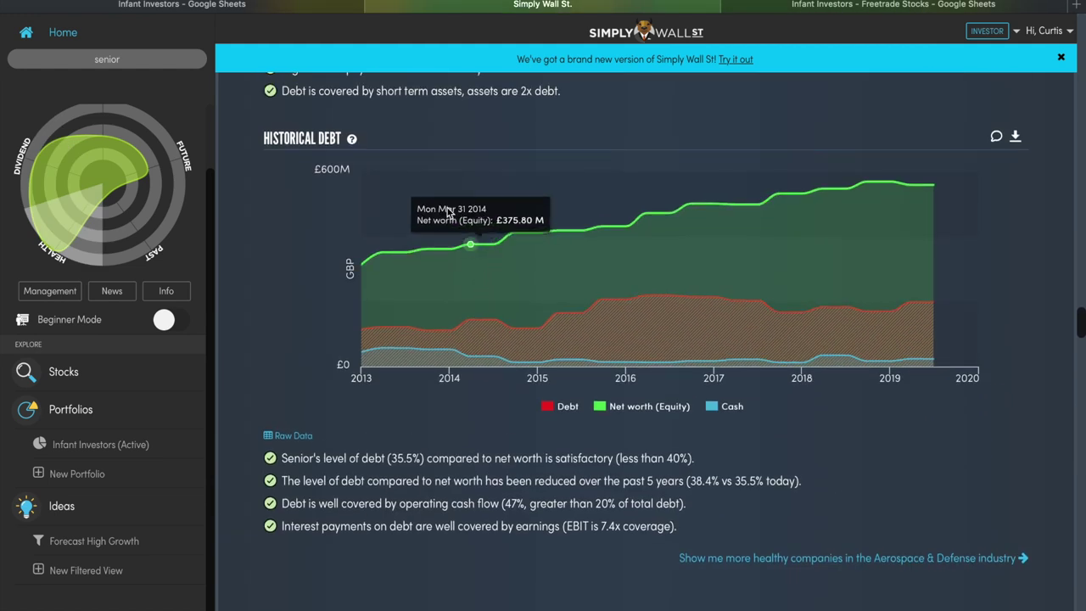
pyautogui.scroll(7, 353, 248)
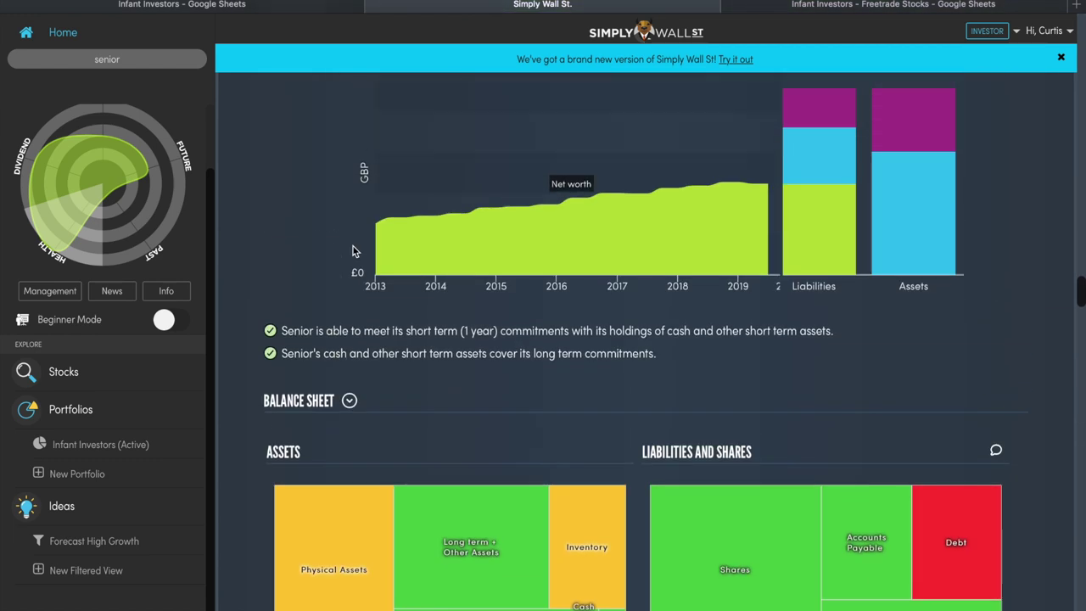
pyautogui.scroll(15, 353, 246)
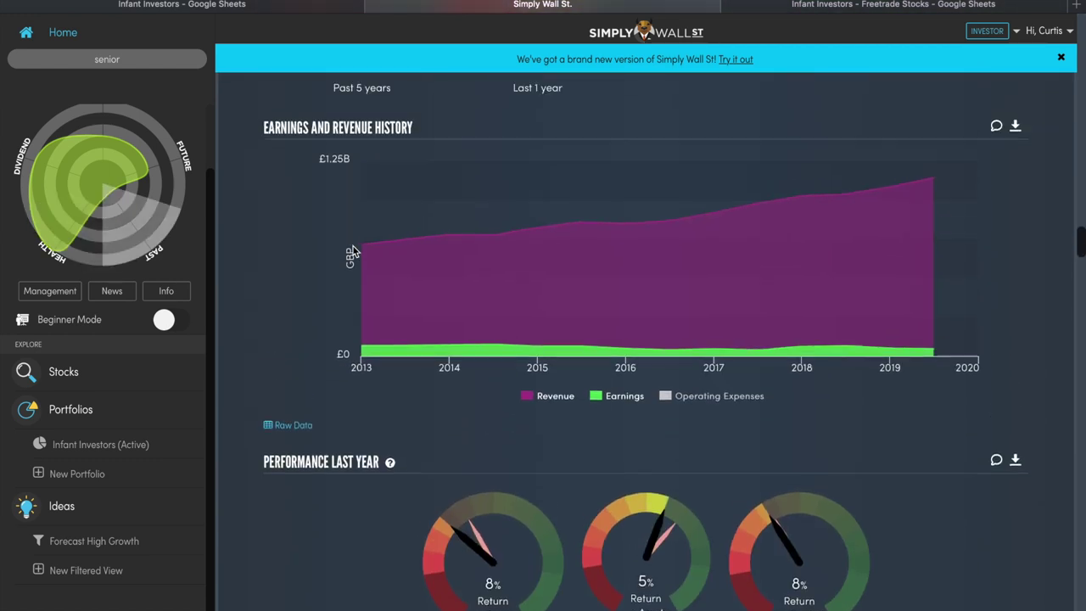
pyautogui.scroll(15, 353, 246)
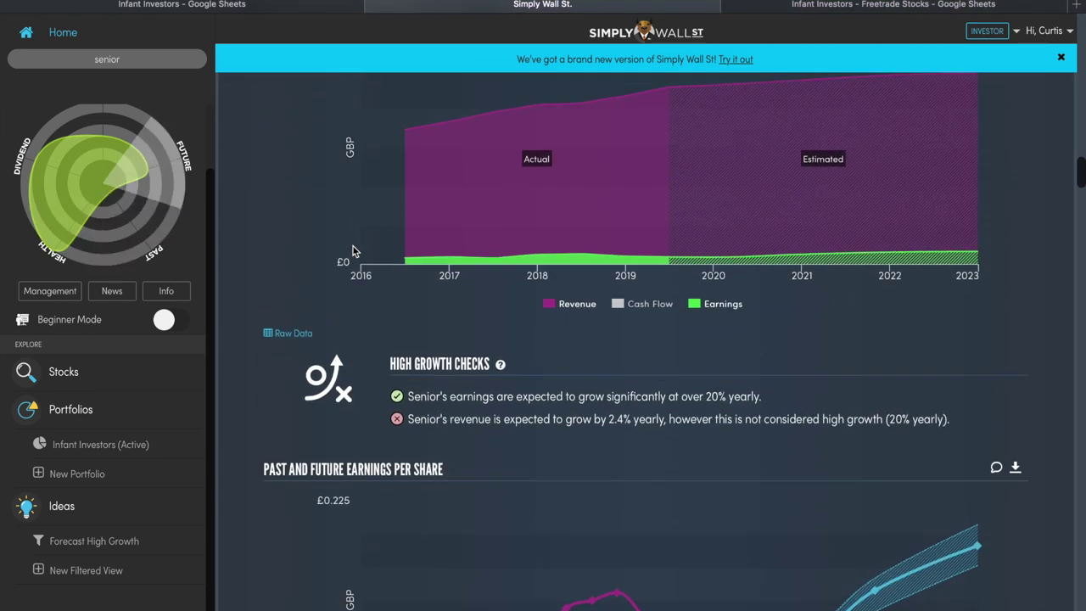
pyautogui.scroll(8, 353, 246)
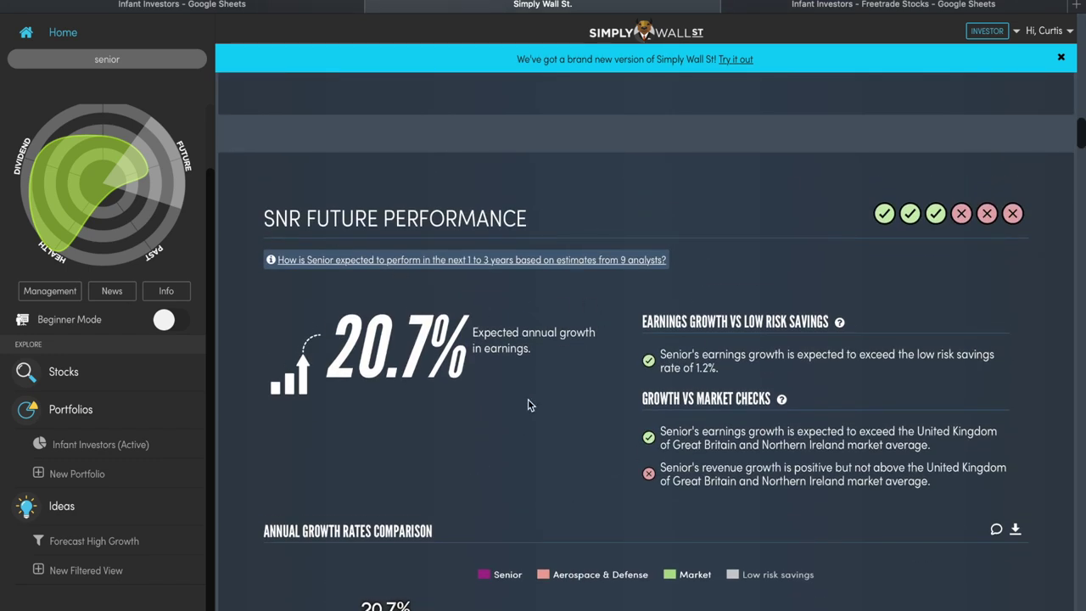
pyautogui.scroll(5, 335, 342)
pyautogui.scroll(1, 335, 342)
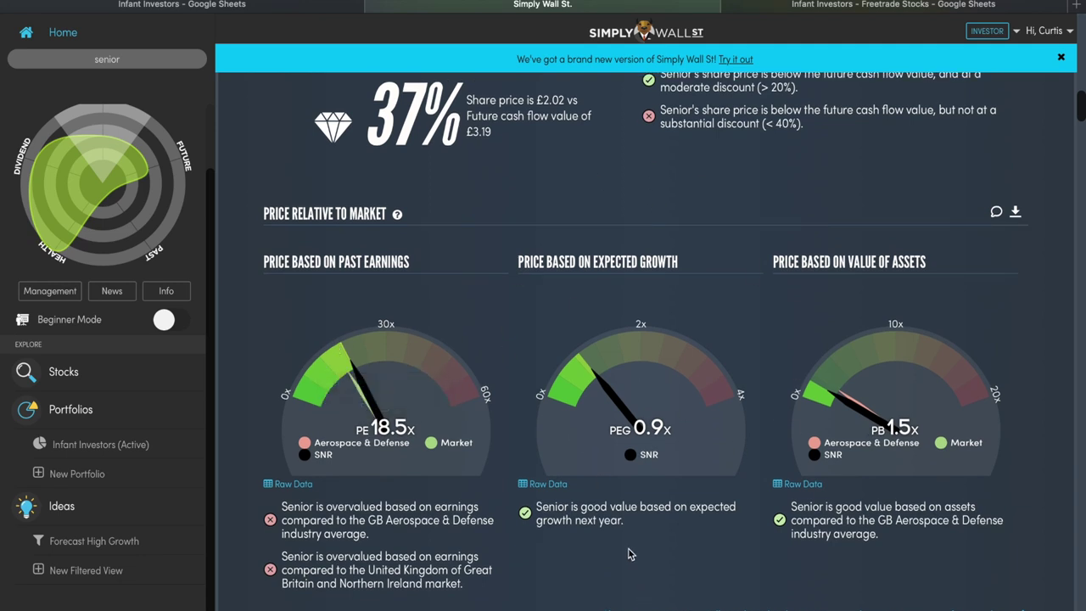
pyautogui.scroll(5, 628, 554)
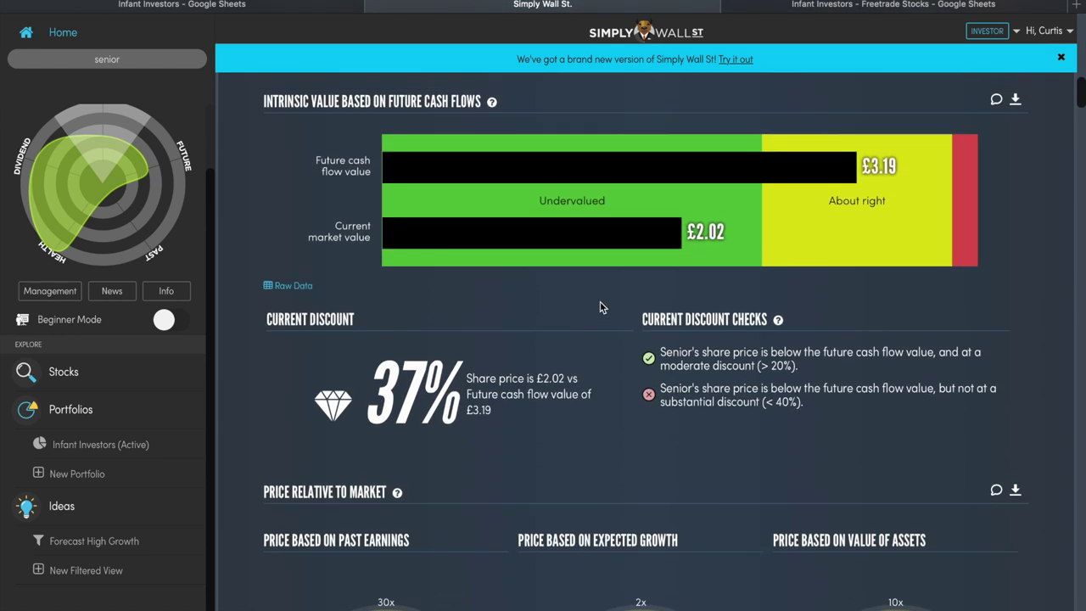
pyautogui.scroll(3, 630, 308)
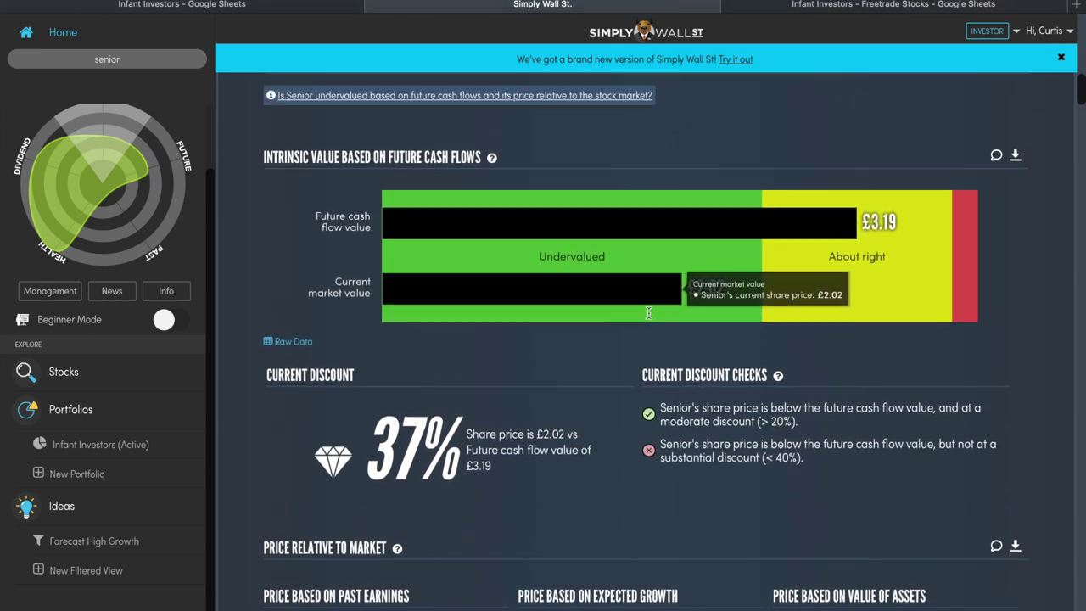
pyautogui.scroll(15, 555, 318)
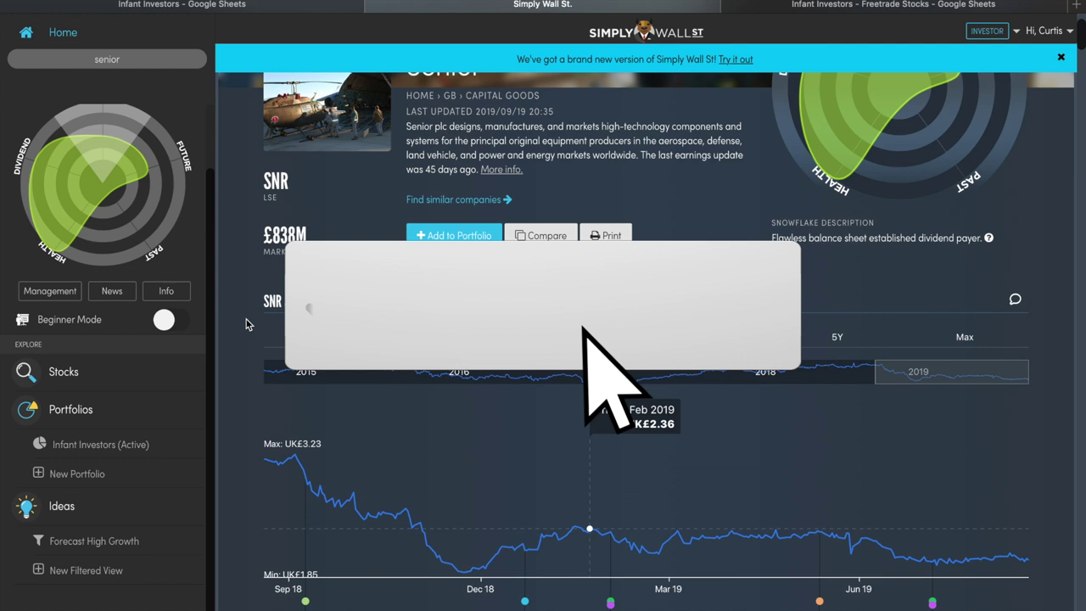
pyautogui.scroll(2, 240, 286)
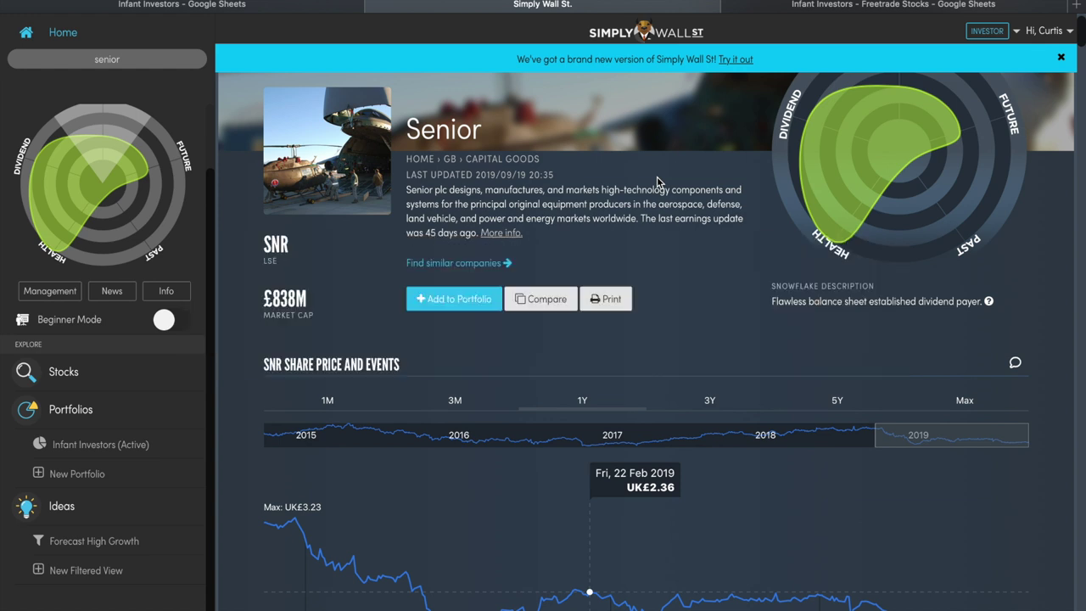
pyautogui.click(807, 5)
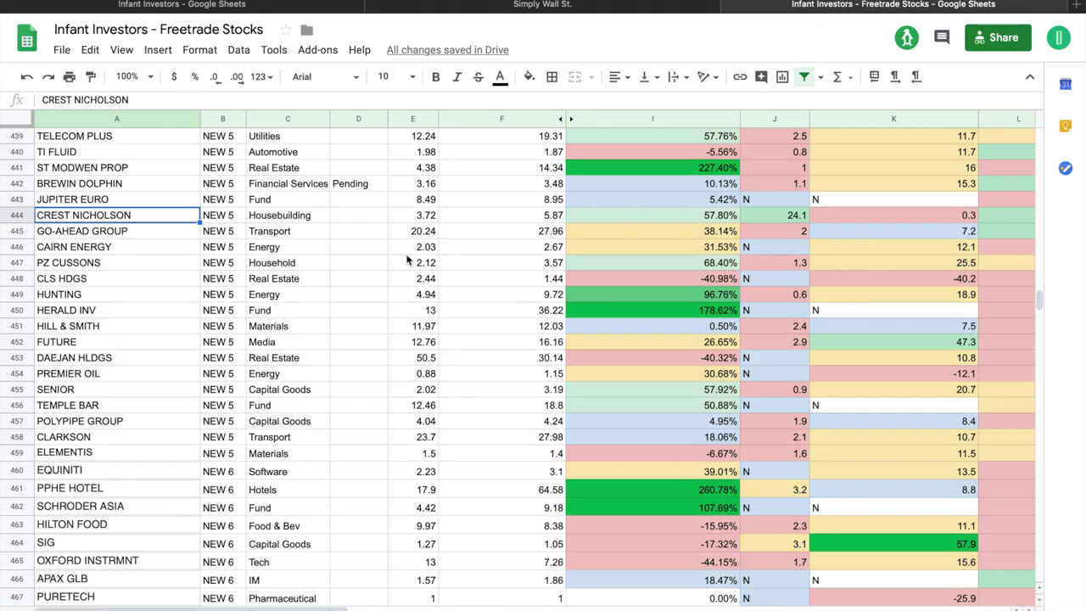
pyautogui.hscroll(5, 410, 292)
pyautogui.hscroll(-5, 410, 292)
pyautogui.hscroll(3, 764, 385)
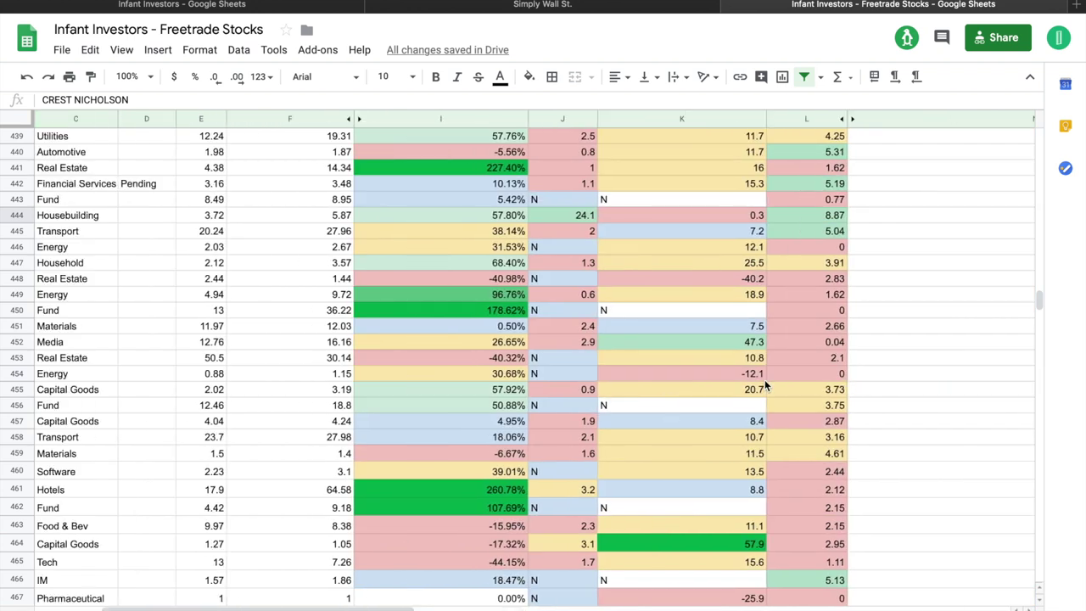
pyautogui.hscroll(-3, 765, 384)
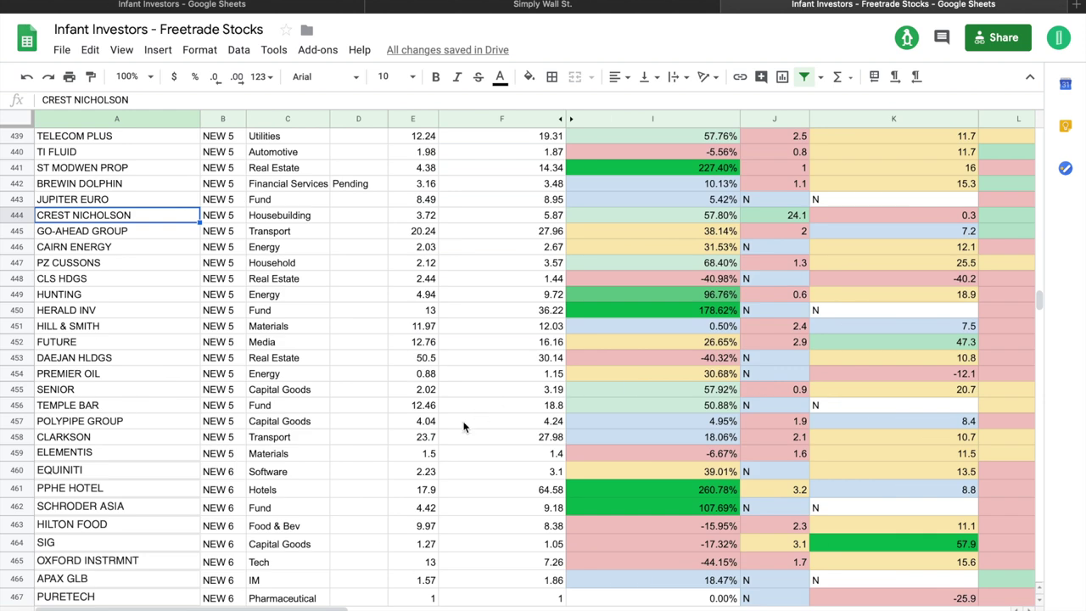
pyautogui.scroll(-2, 464, 426)
pyautogui.scroll(-2, 464, 426)
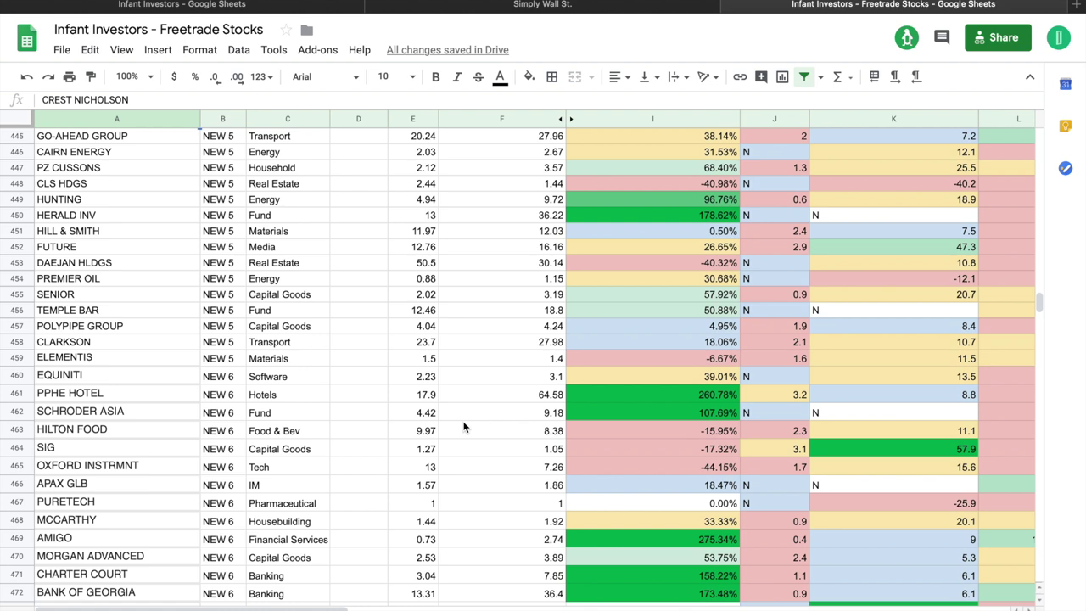
pyautogui.scroll(-10, 464, 427)
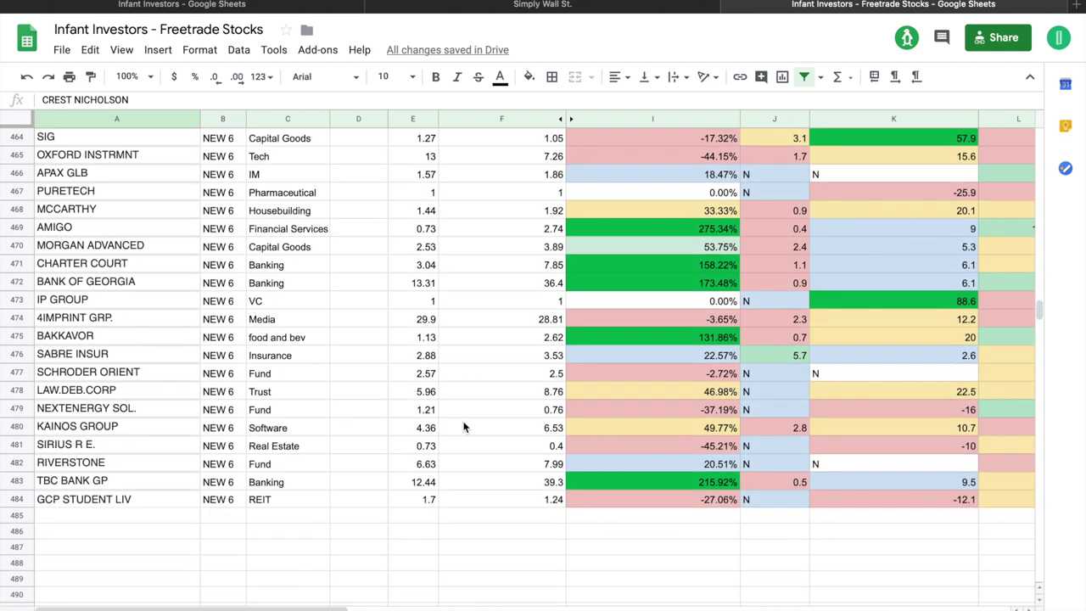
pyautogui.scroll(3, 465, 427)
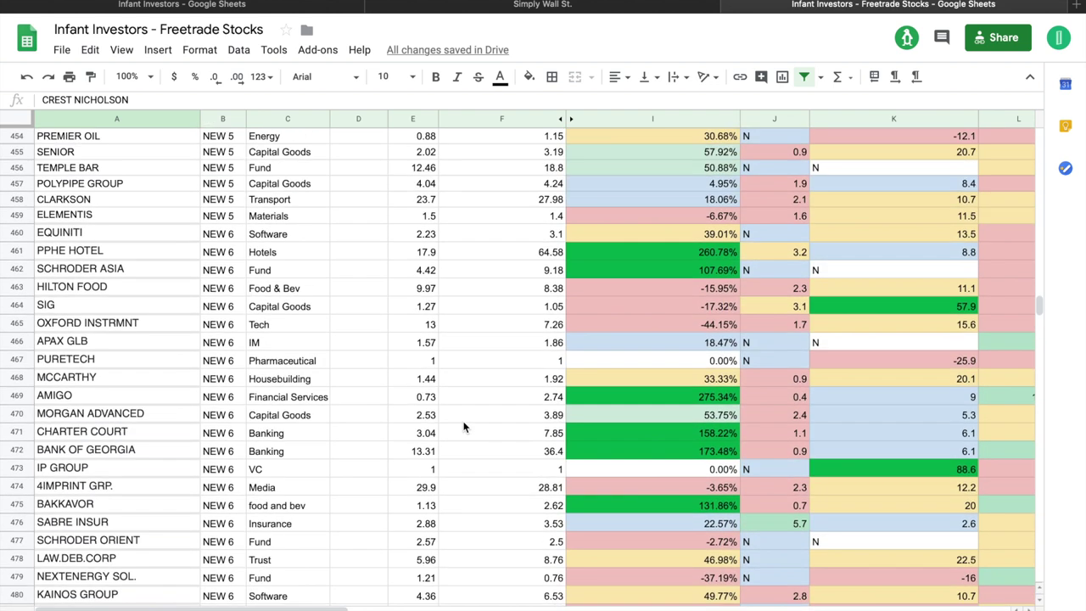
pyautogui.click(240, 240)
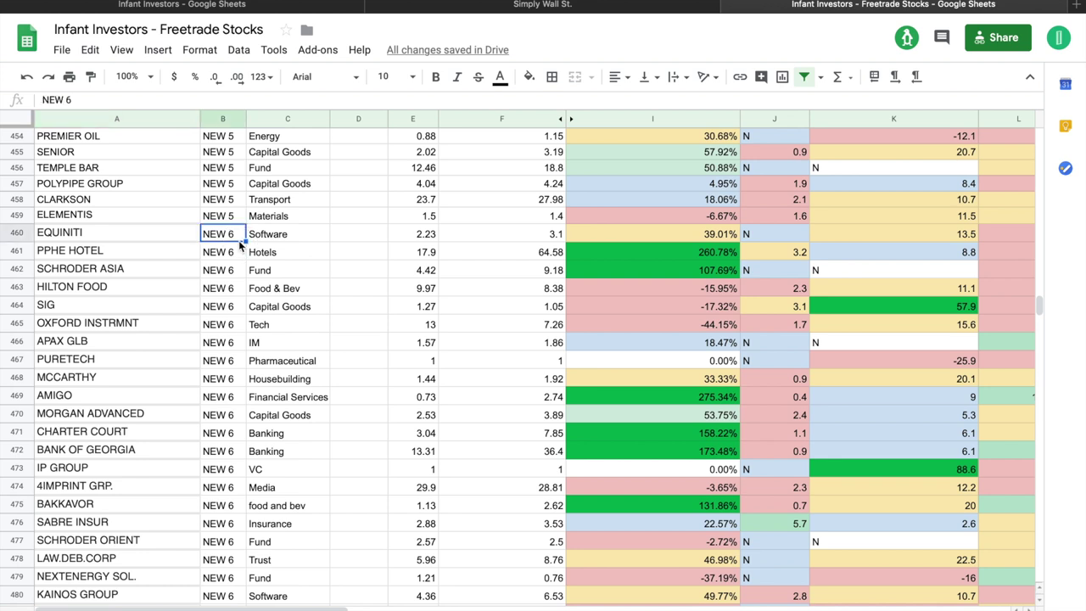
pyautogui.click(127, 270)
pyautogui.click(125, 291)
pyautogui.click(117, 307)
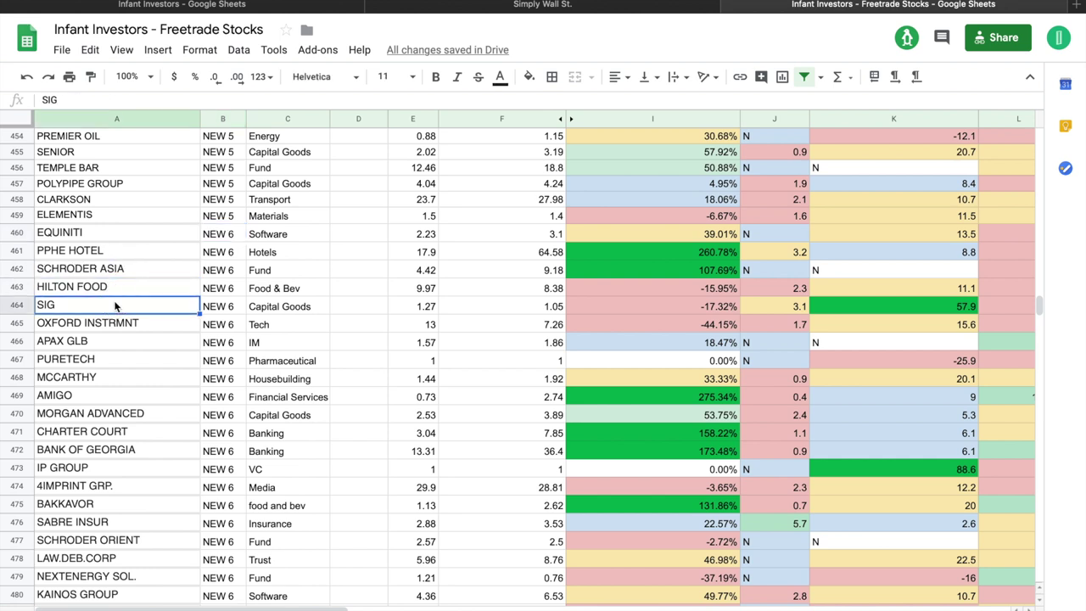
pyautogui.click(162, 326)
pyautogui.click(157, 342)
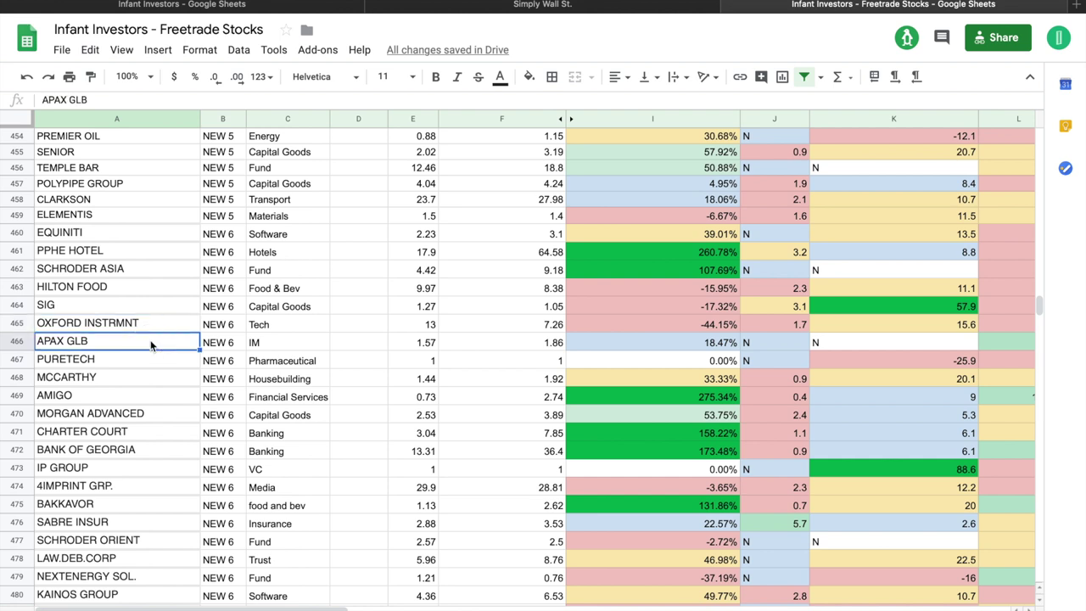
pyautogui.click(146, 367)
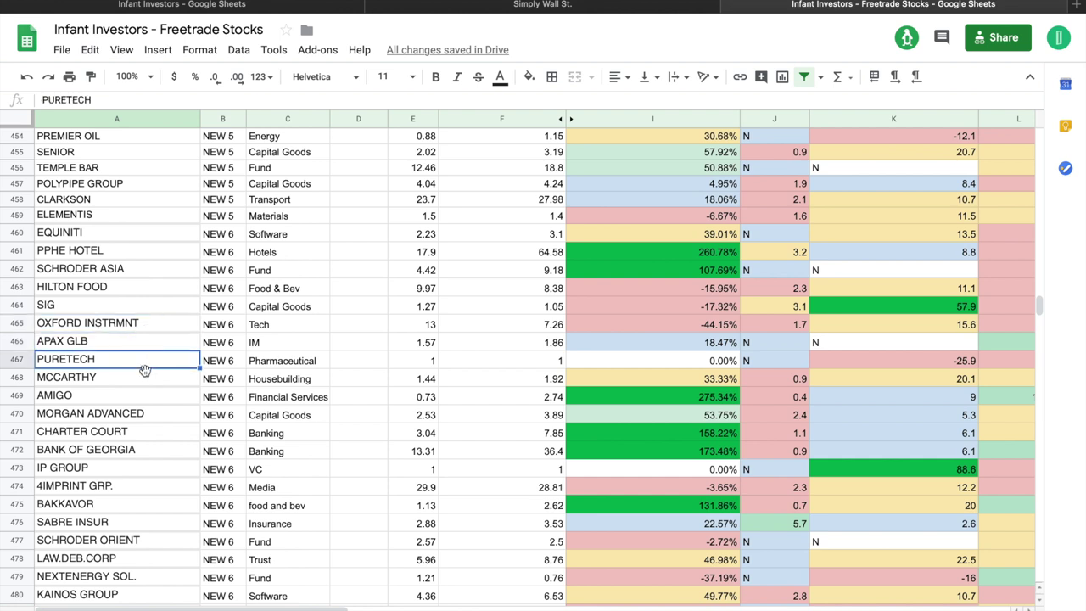
pyautogui.click(145, 379)
pyautogui.click(141, 396)
pyautogui.click(140, 411)
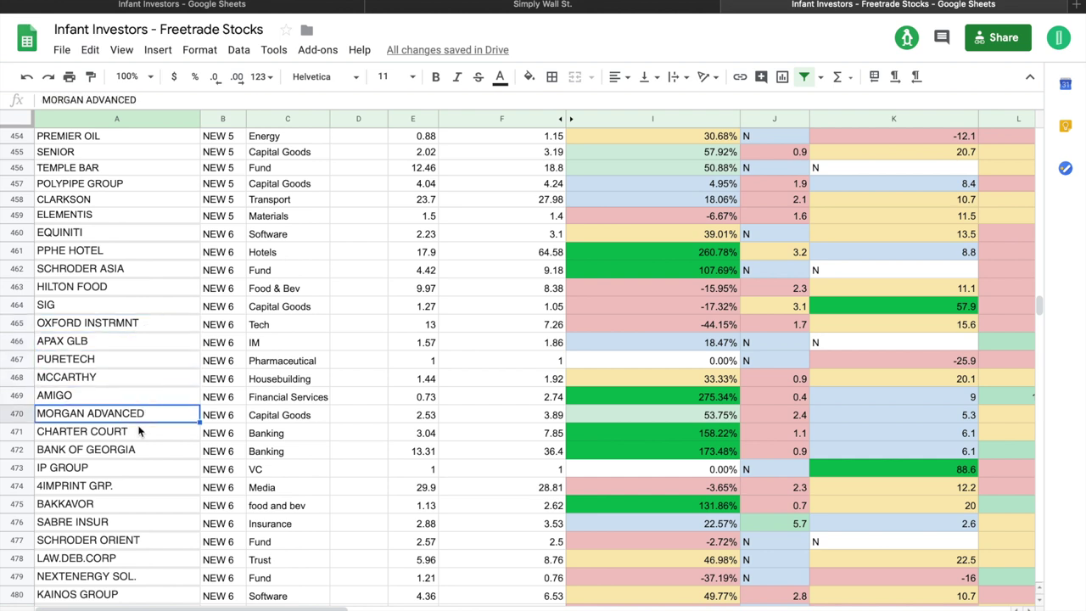
pyautogui.click(161, 435)
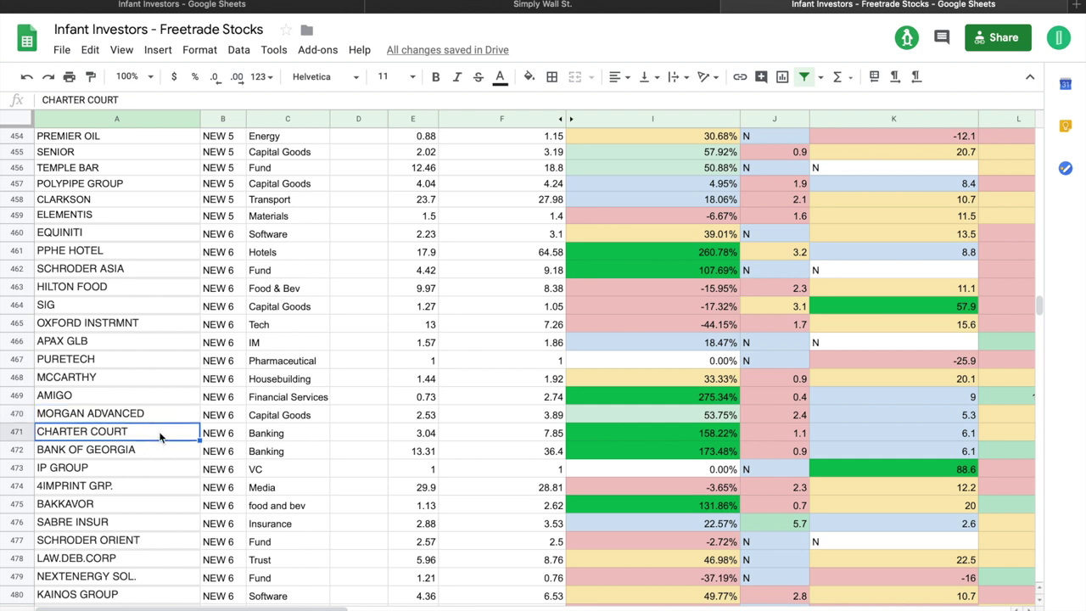
pyautogui.press('Down')
pyautogui.press('Down')
pyautogui.press('Down')
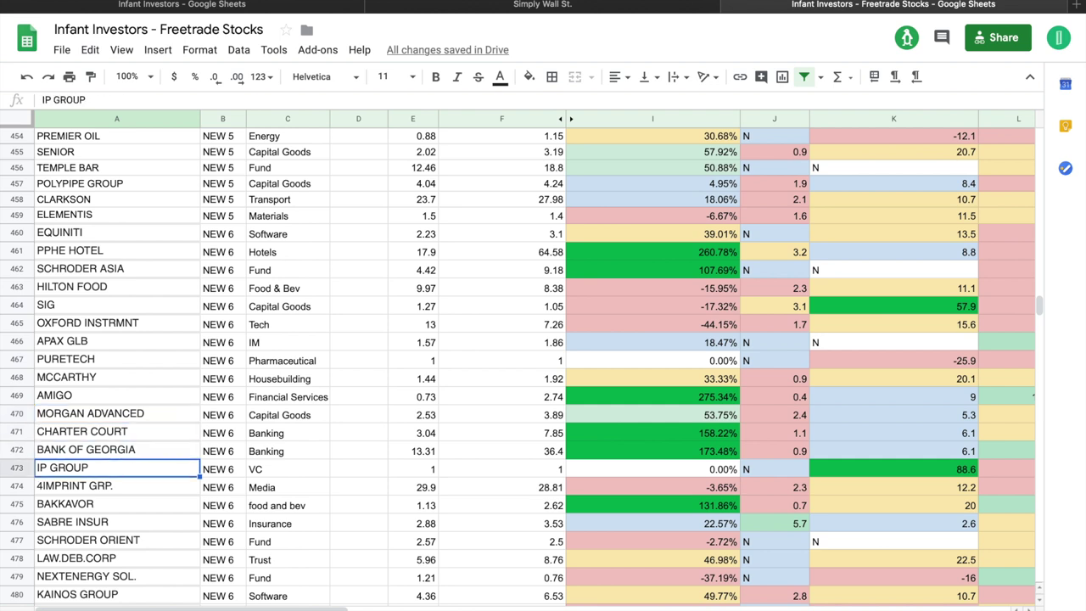
pyautogui.press('Down')
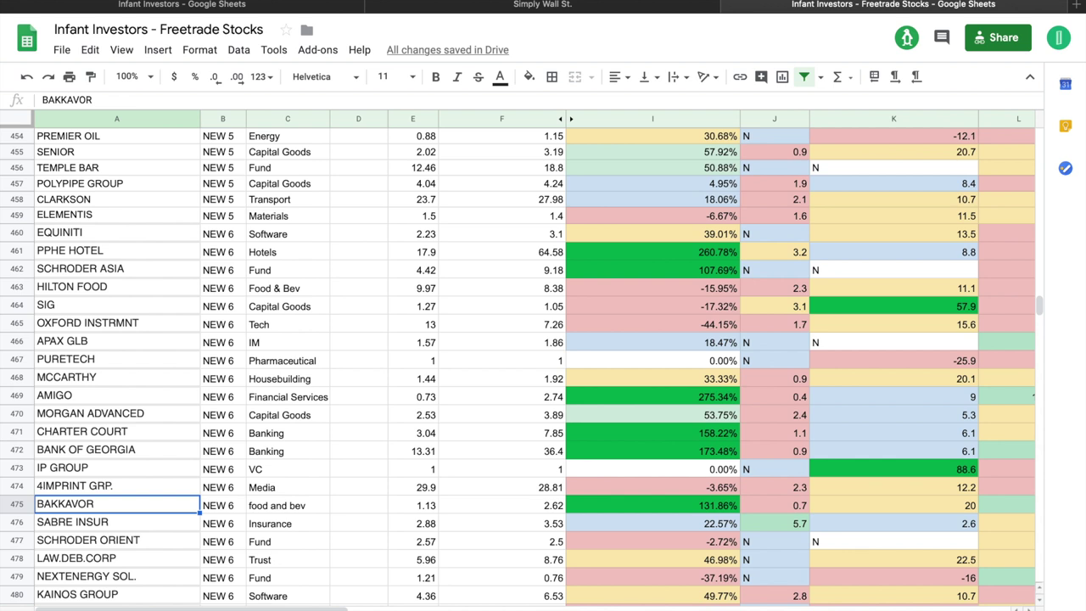
pyautogui.press('Down')
pyautogui.press('Down')
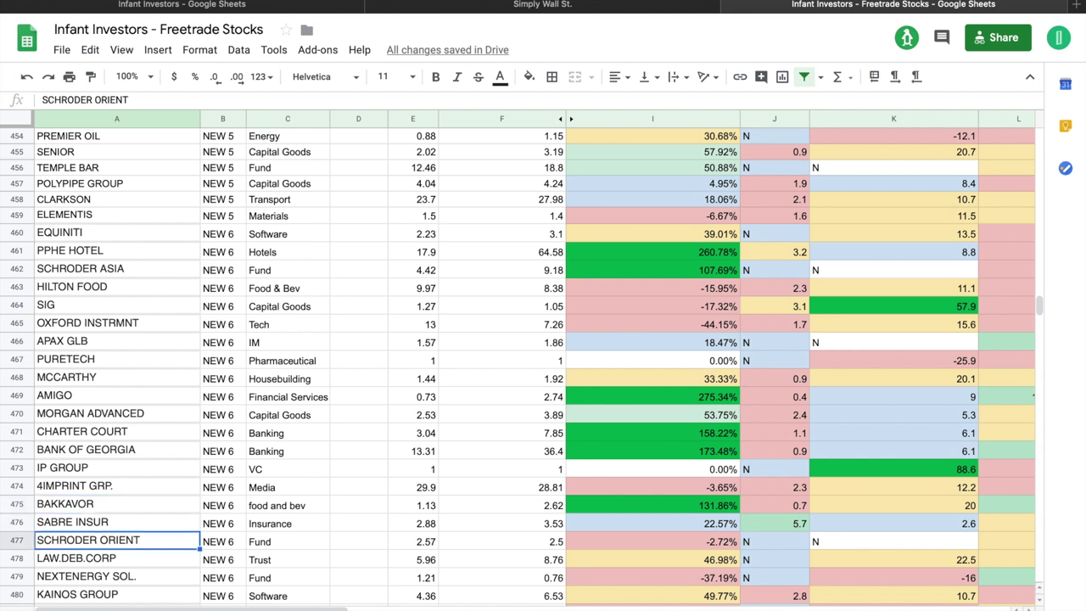
pyautogui.press('Down')
pyautogui.press('Down')
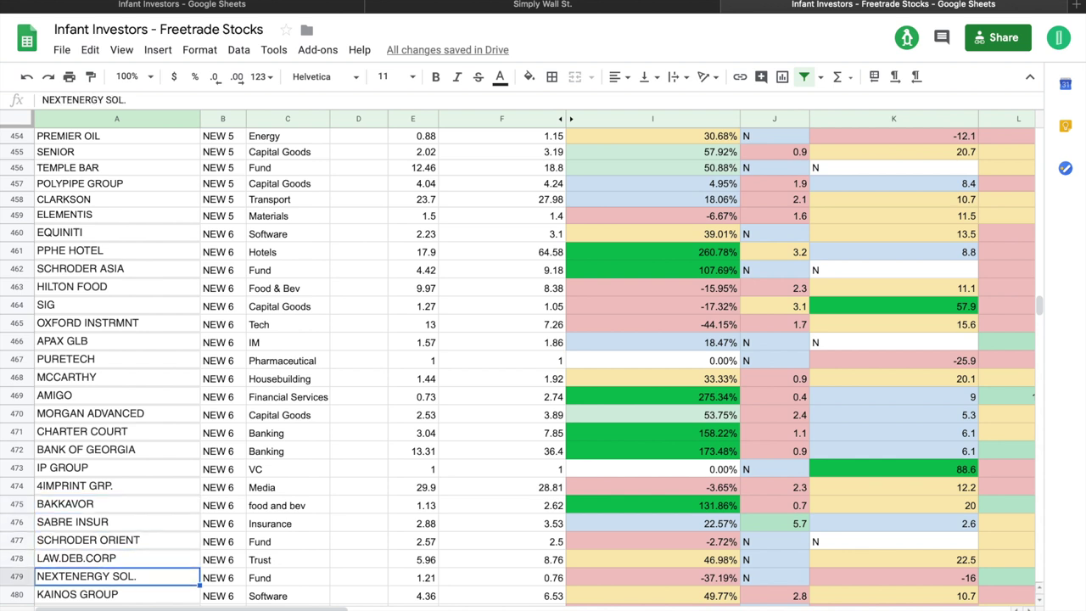
pyautogui.press('Down')
pyautogui.press('Down')
pyautogui.press('Down')
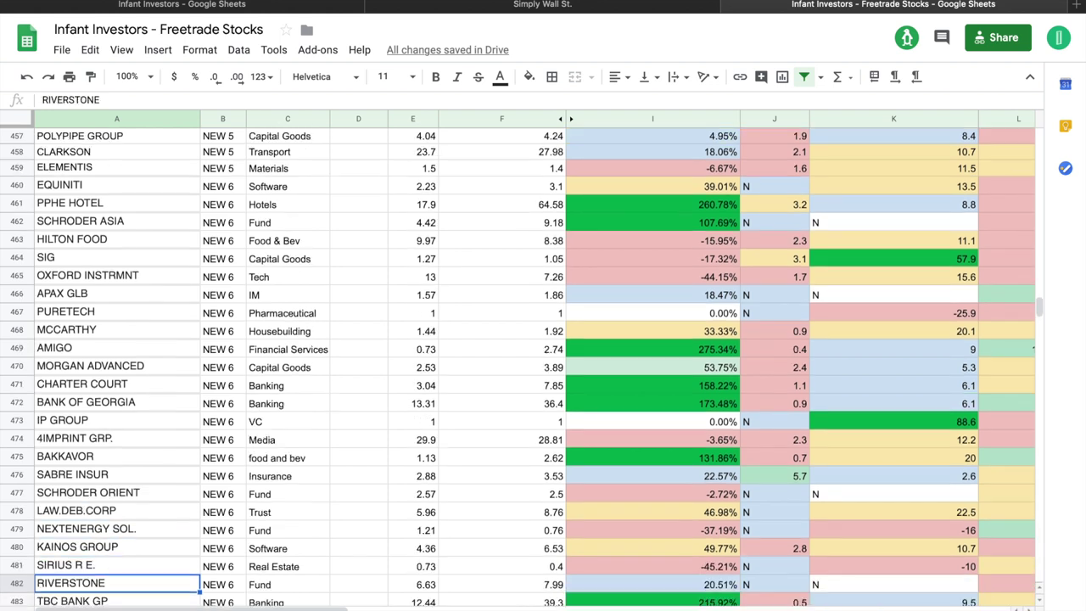
pyautogui.press('Down')
pyautogui.press('Down')
pyautogui.press('Down')
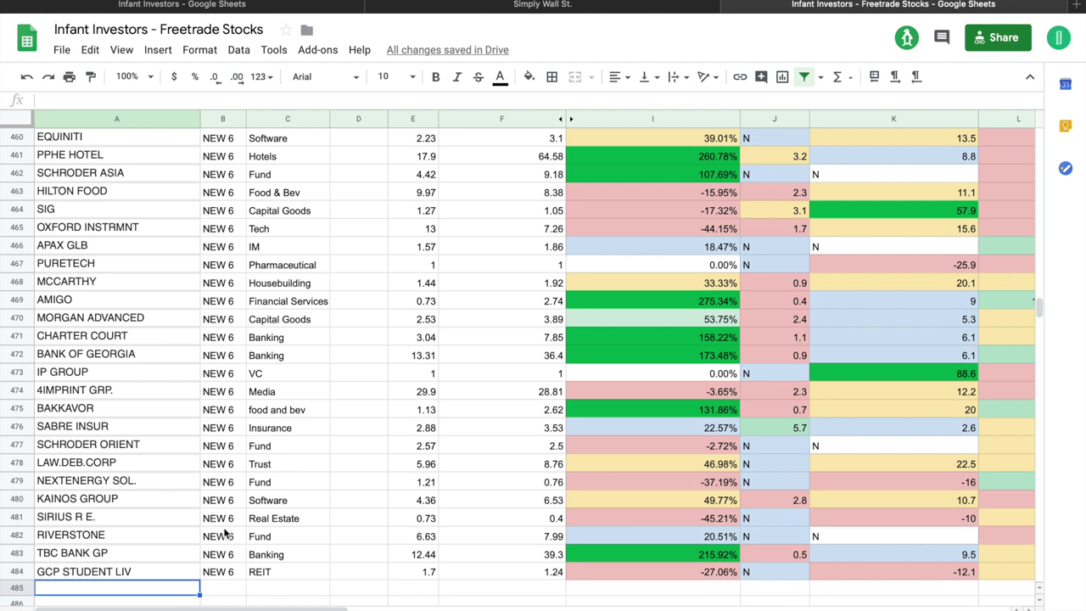
pyautogui.scroll(3, 238, 424)
pyautogui.hscroll(3, 238, 424)
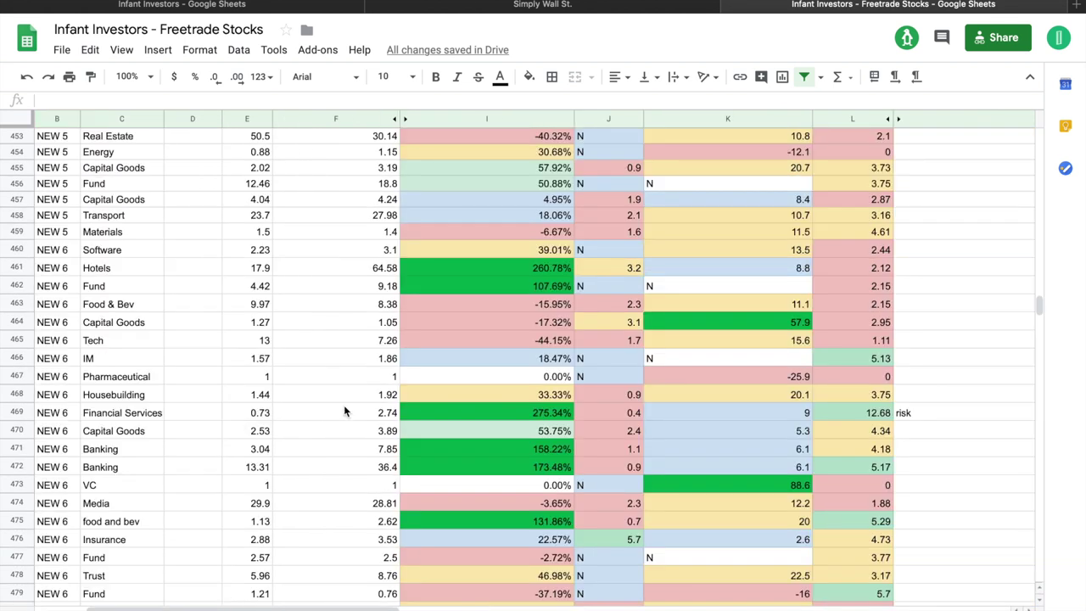
pyautogui.hscroll(-3, 343, 410)
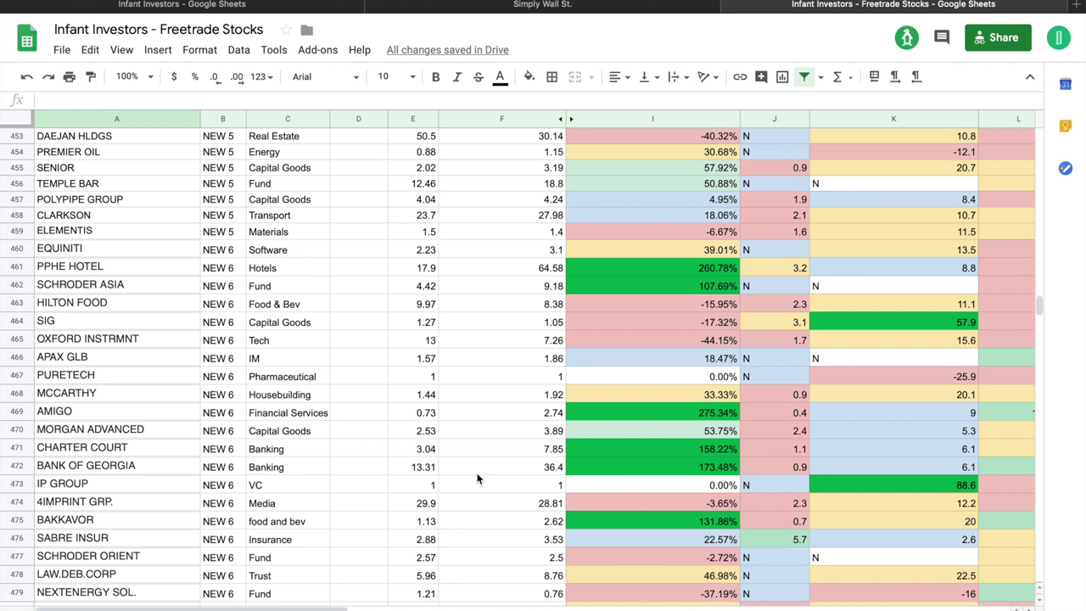
pyautogui.hscroll(3, 477, 479)
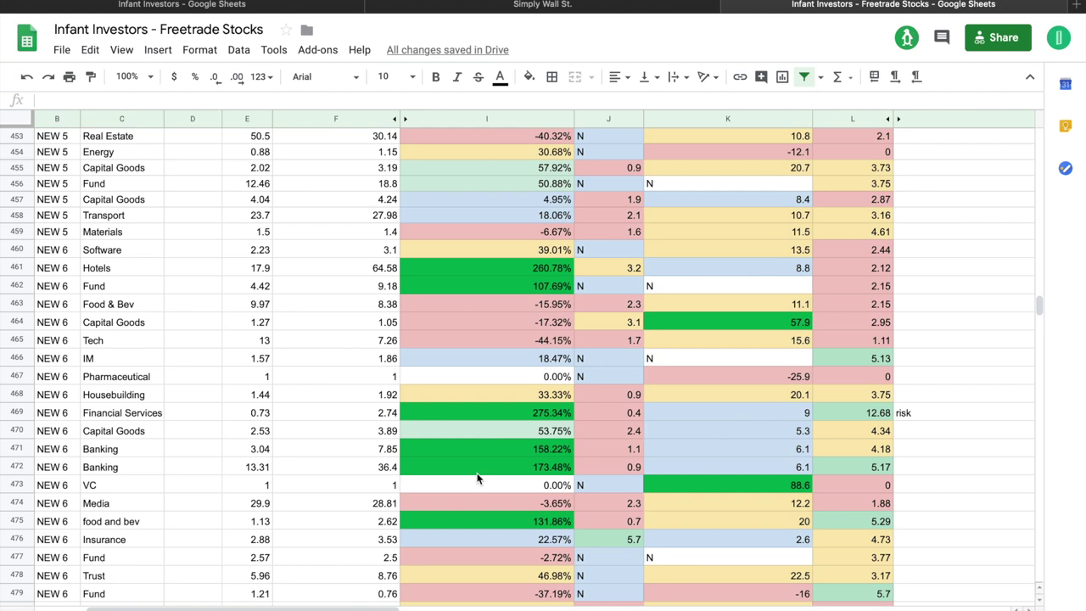
pyautogui.click(518, 268)
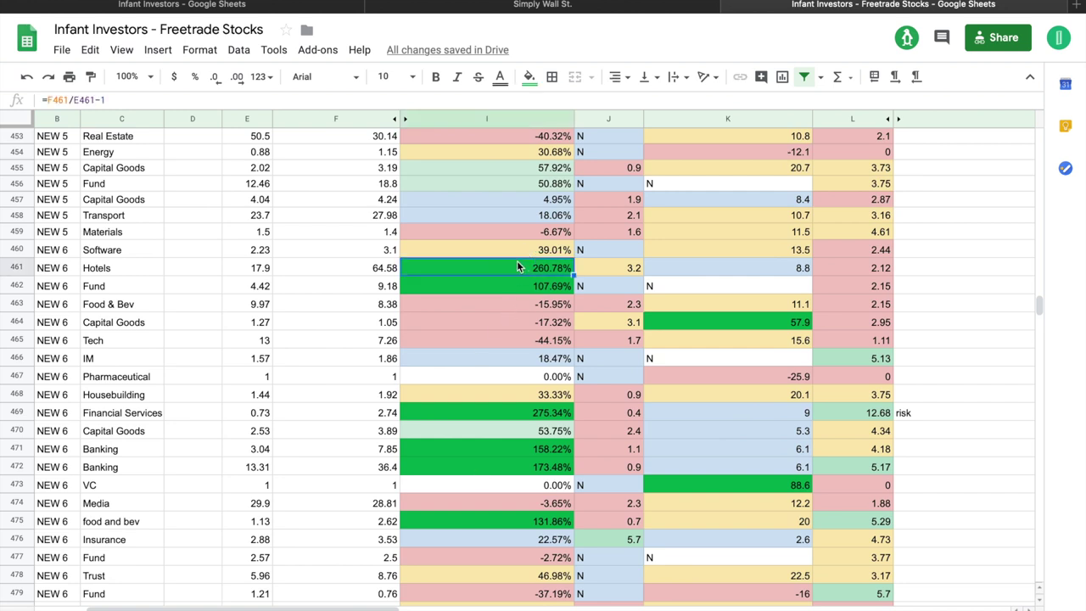
pyautogui.press('Down')
pyautogui.press('Down')
pyautogui.press('Down')
pyautogui.press('Down')
pyautogui.press('Down')
pyautogui.press('Down')
pyautogui.press('Down')
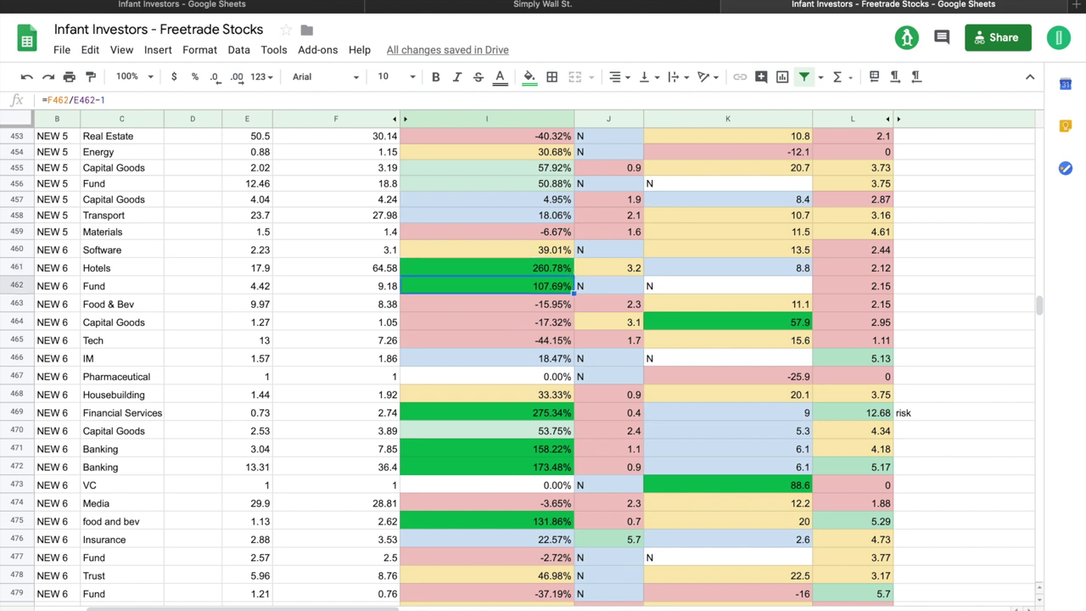
pyautogui.press('Down')
pyautogui.press('Down')
pyautogui.press('Down')
pyautogui.press('Down')
pyautogui.press('Down')
pyautogui.press('Down')
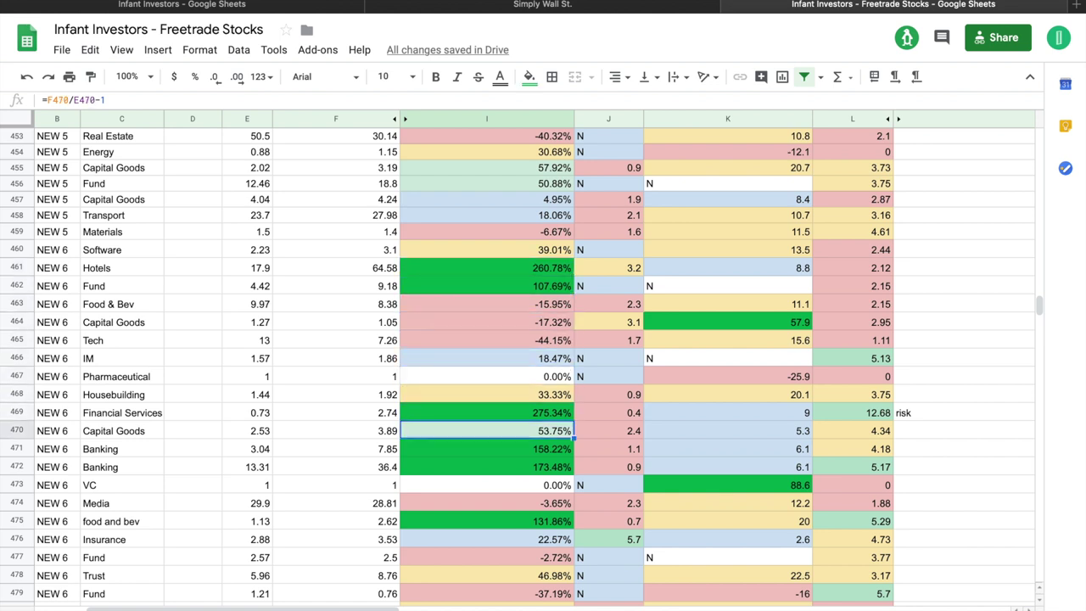
pyautogui.press('Down')
pyautogui.press('Down')
pyautogui.press('Down')
pyautogui.press('Down')
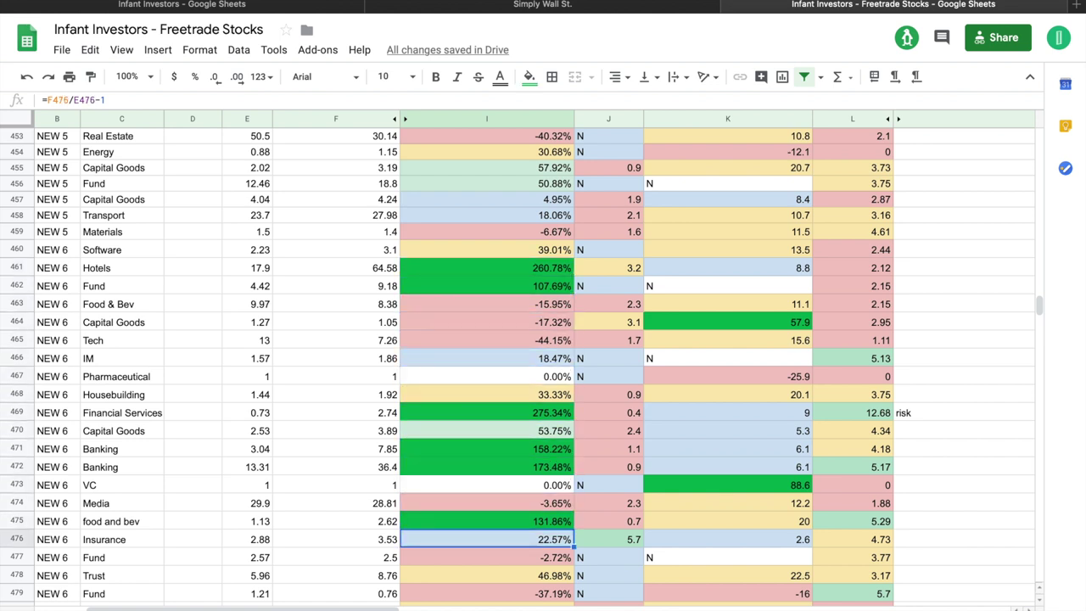
pyautogui.press('Down')
pyautogui.press('Down')
pyautogui.press('Down')
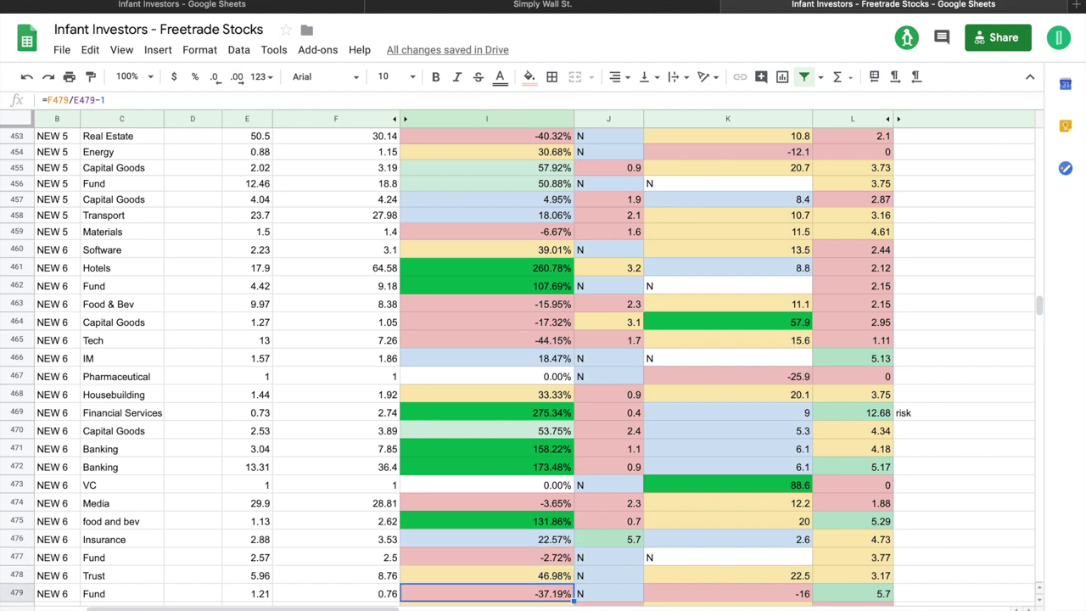
pyautogui.press('Up')
pyautogui.press('Up')
pyautogui.press('Up')
pyautogui.press('Up')
pyautogui.press('Up')
pyautogui.press('Up')
pyautogui.press('Up')
pyautogui.press('Up')
pyautogui.press('Up')
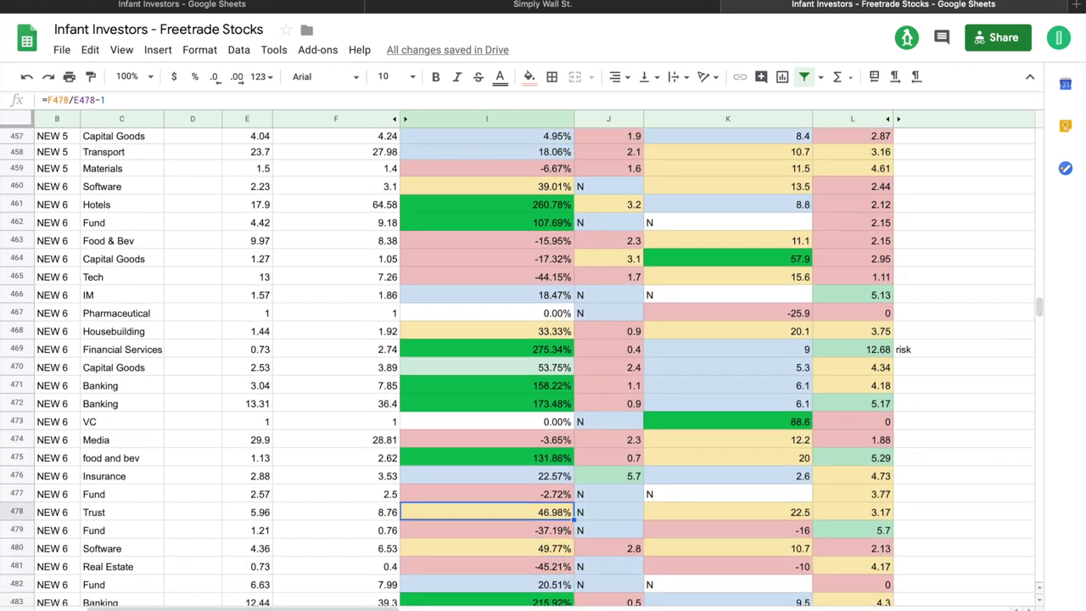
pyautogui.press('Up')
pyautogui.press('Up')
pyautogui.press('Up')
pyautogui.press('Up')
pyautogui.press('Up')
pyautogui.press('Up')
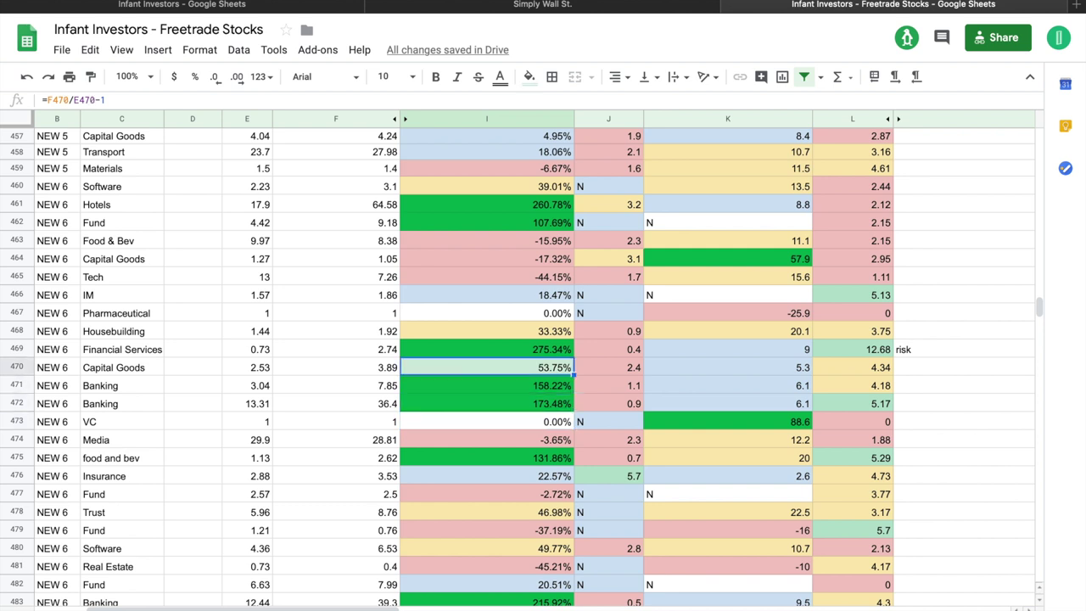
pyautogui.press('Down')
pyautogui.press('Down')
pyautogui.press('Down')
pyautogui.press('Down')
pyautogui.press('Down')
pyautogui.press('Down')
pyautogui.press('Down')
pyautogui.press('Down')
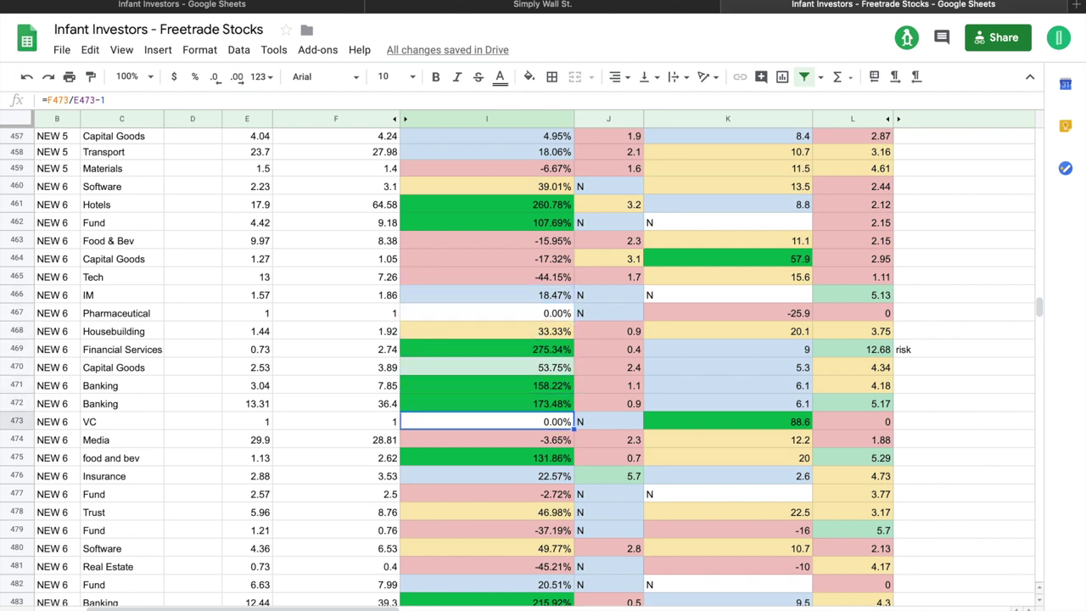
pyautogui.press('Down')
pyautogui.press('Down')
pyautogui.press('Down')
pyautogui.press('Down')
pyautogui.press('Down')
pyautogui.press('Down')
pyautogui.press('Down')
pyautogui.press('Down')
pyautogui.press('Down')
pyautogui.press('Down')
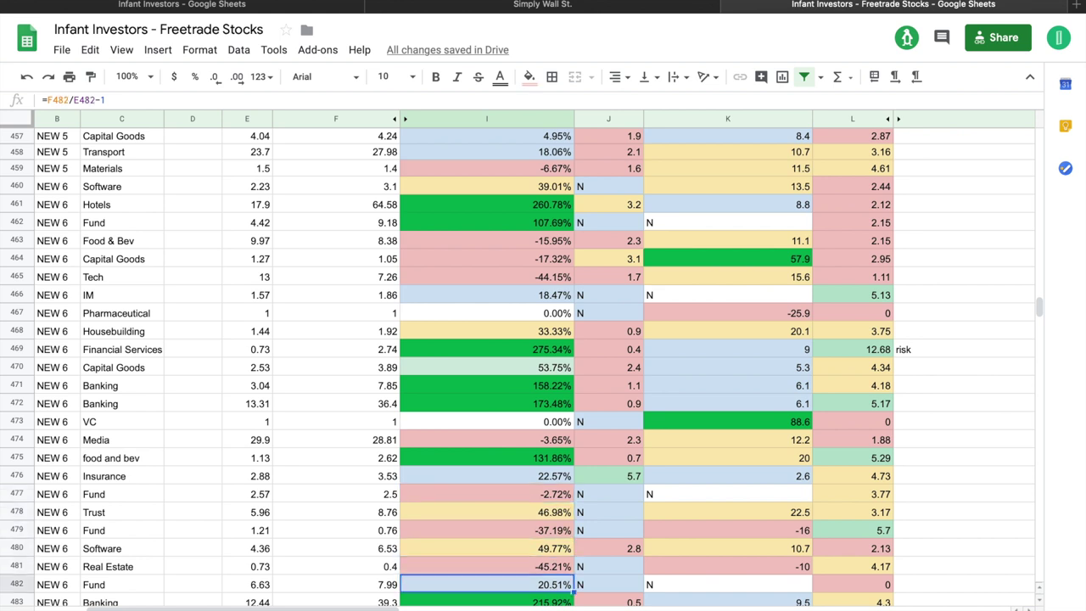
pyautogui.press('Down')
pyautogui.press('Right')
pyautogui.press('Up')
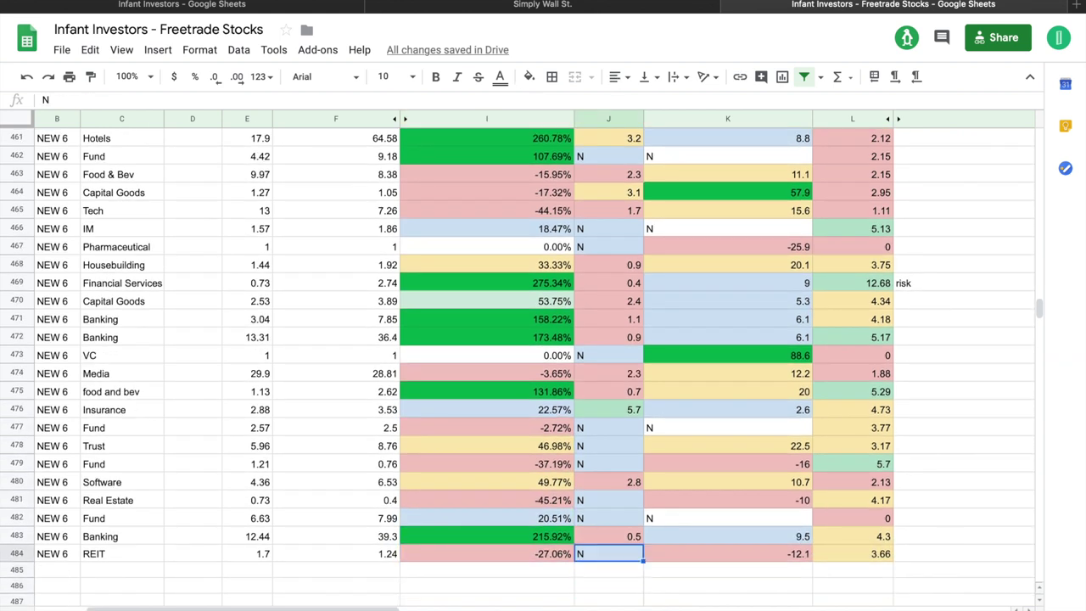
pyautogui.press('Up')
pyautogui.press('Up')
pyautogui.press('Up')
pyautogui.press('Up')
pyautogui.press('Up')
pyautogui.press('Up')
pyautogui.press('Up')
pyautogui.press('Up')
pyautogui.press('Up')
pyautogui.press('Up')
pyautogui.press('Up')
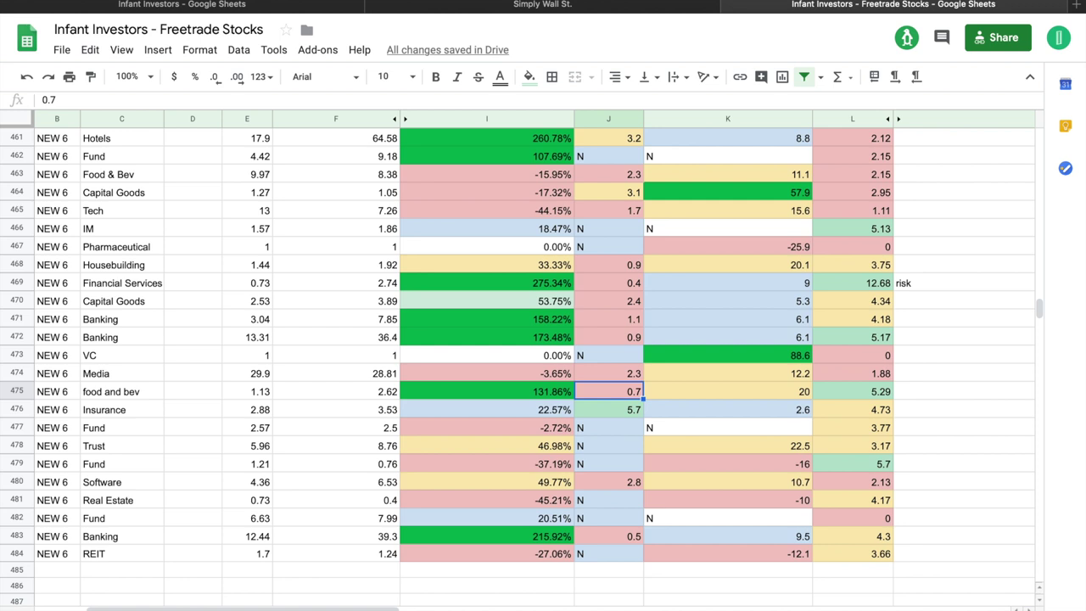
pyautogui.press('Up')
pyautogui.press('Up')
pyautogui.press('Up')
pyautogui.press('Up')
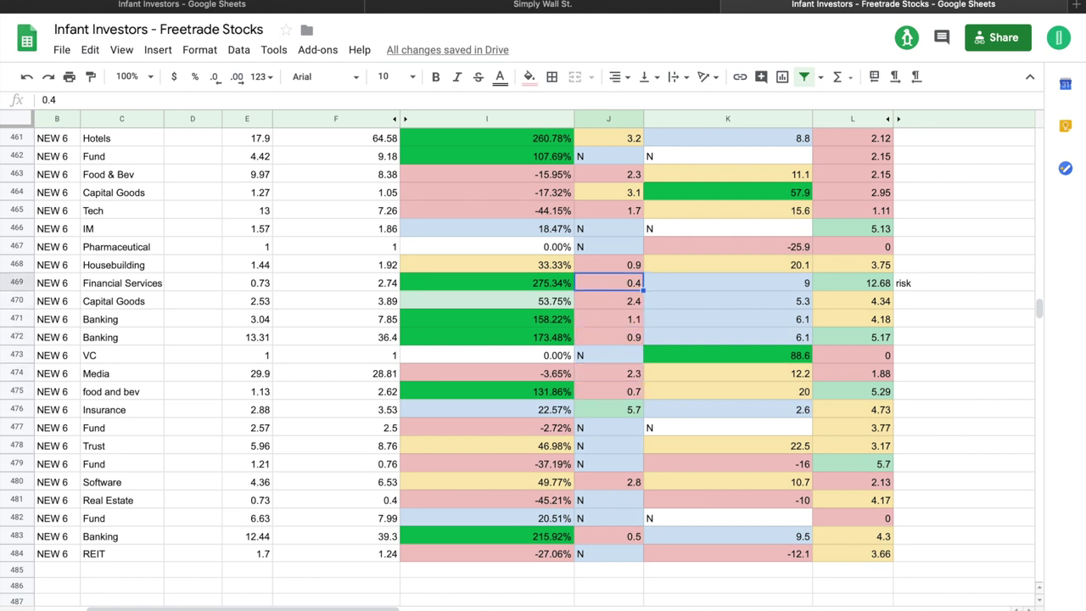
pyautogui.press('Left')
pyautogui.press('Left')
pyautogui.press('Left')
pyautogui.press('Left')
pyautogui.press('Left')
pyautogui.press('Left')
pyautogui.press('Left')
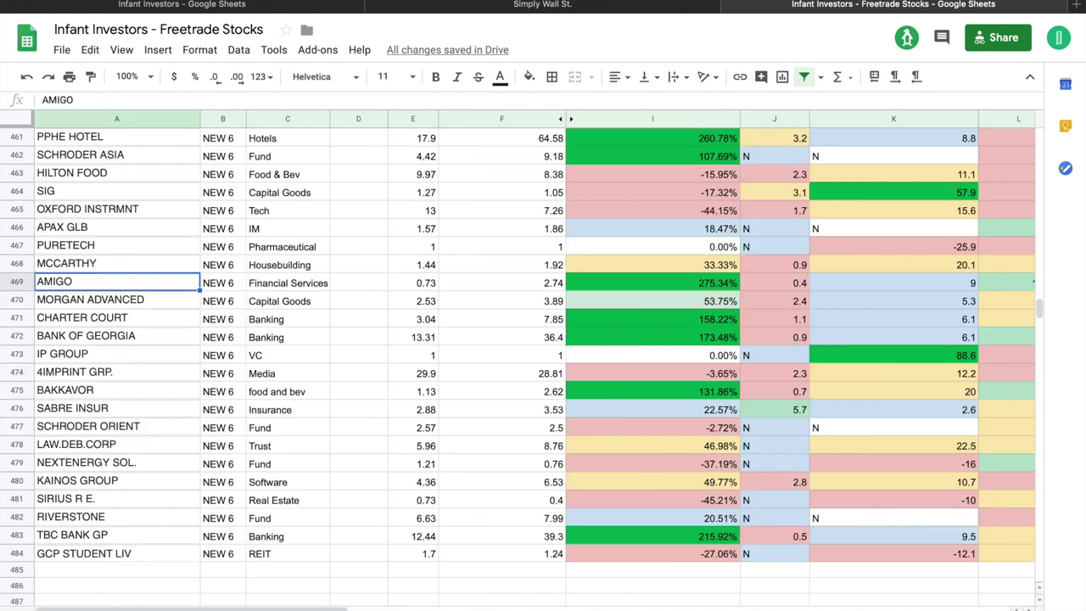
pyautogui.press('Right')
pyautogui.press('Right')
pyautogui.press('Right')
pyautogui.press('Right')
pyautogui.press('Right')
pyautogui.press('Right')
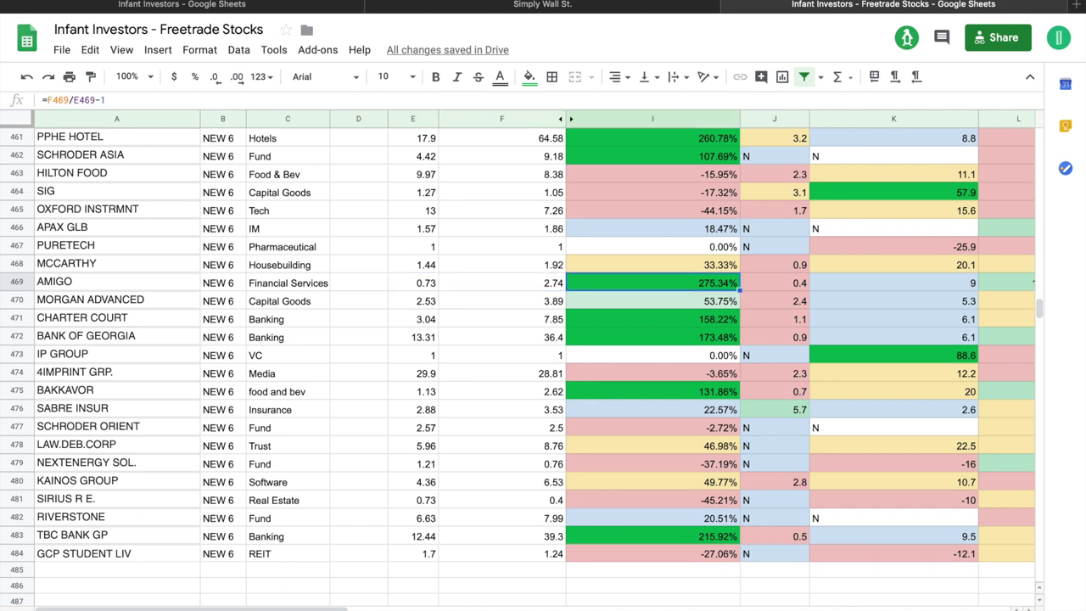
pyautogui.hscroll(5, 569, 296)
pyautogui.hscroll(-5, 568, 296)
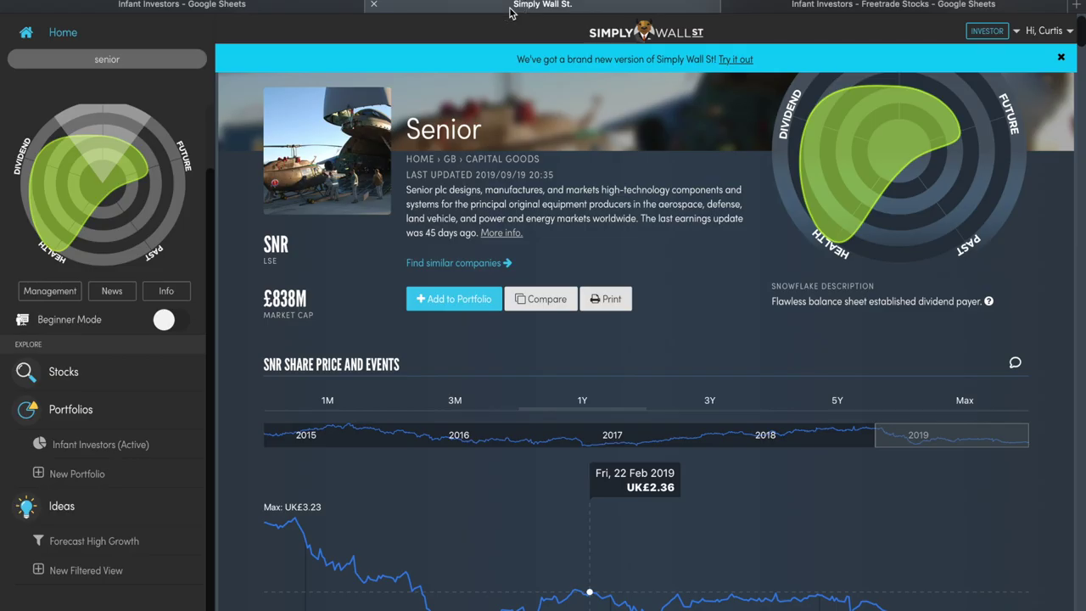
# - Search 'amigo' on Simply Wall St and open the Amigo Holdings (LSE:AMGO) report
pyautogui.click(512, 7)
pyautogui.click(104, 56)
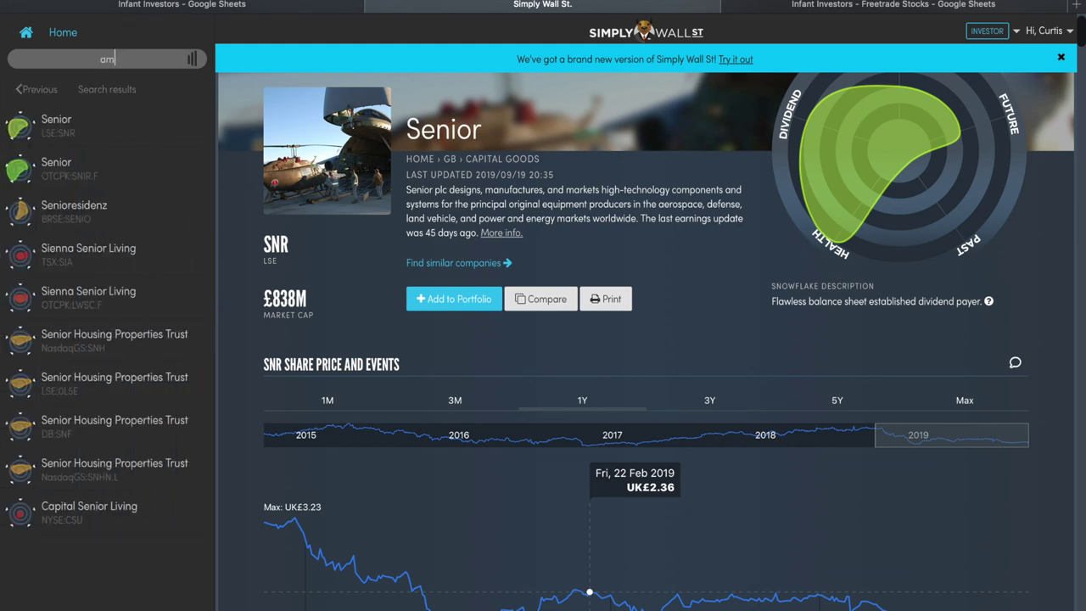
pyautogui.write('amigo')
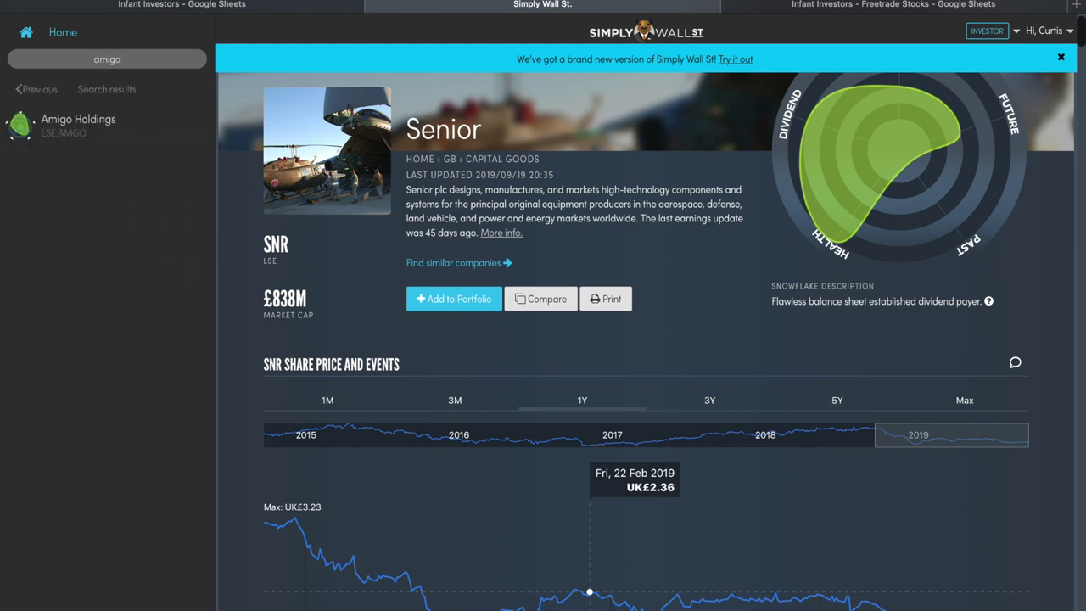
pyautogui.click(102, 126)
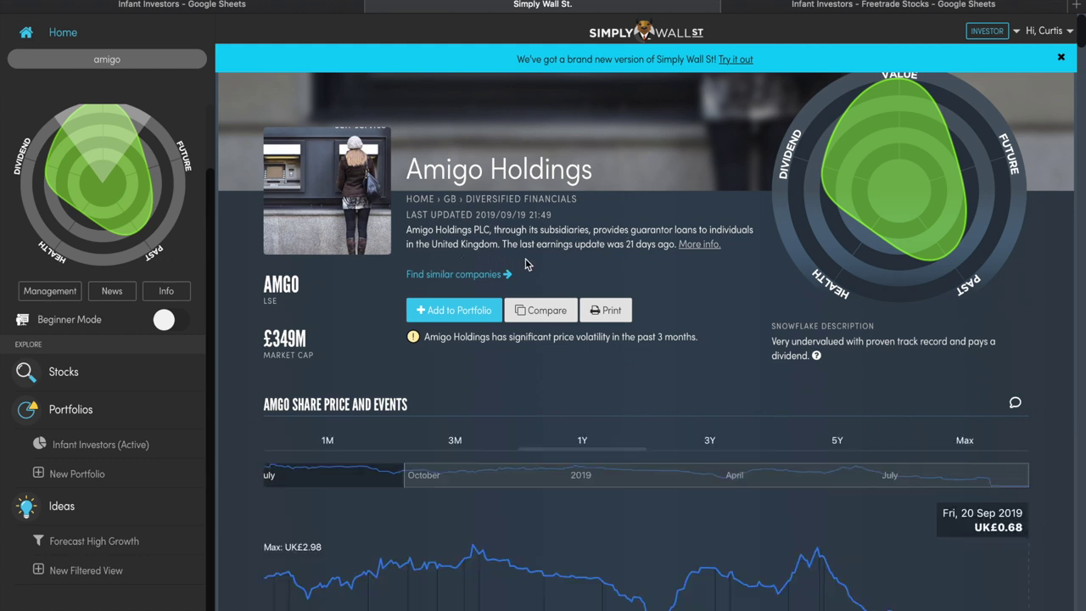
# - Inspect the event markers on Amigo's price chart around its UK£1.46 to UK£0.76 plunge, then view the -69.3% one-year return
pyautogui.scroll(-2, 458, 292)
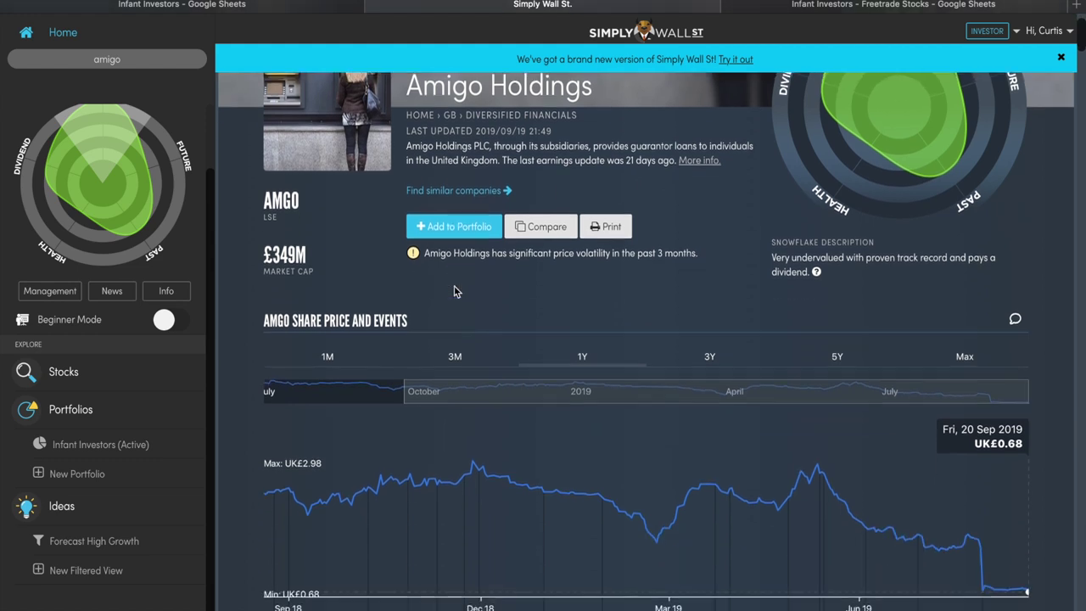
pyautogui.scroll(-2, 250, 348)
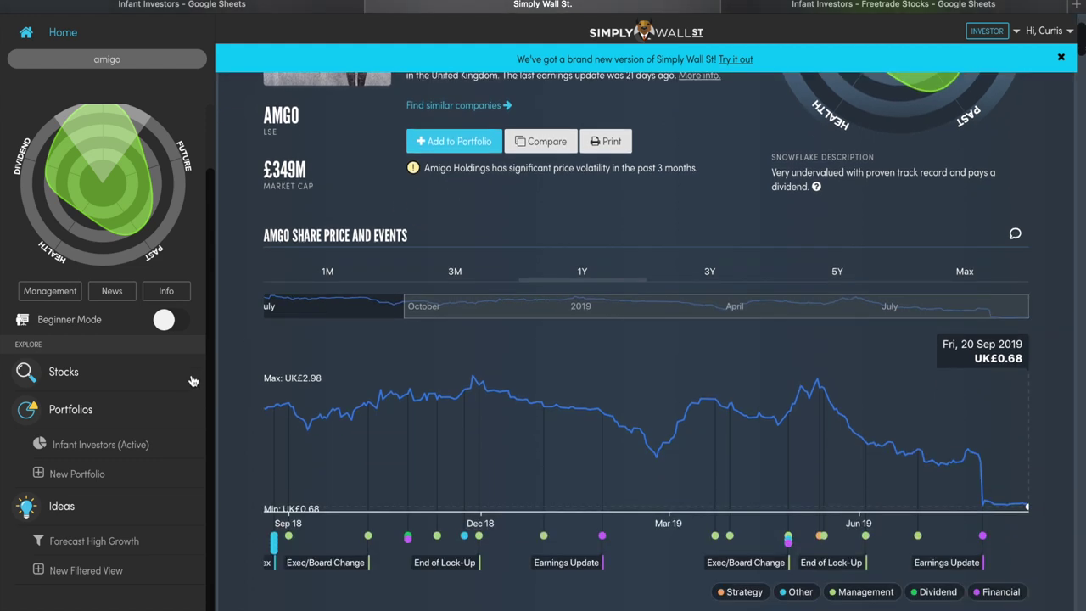
pyautogui.click(984, 538)
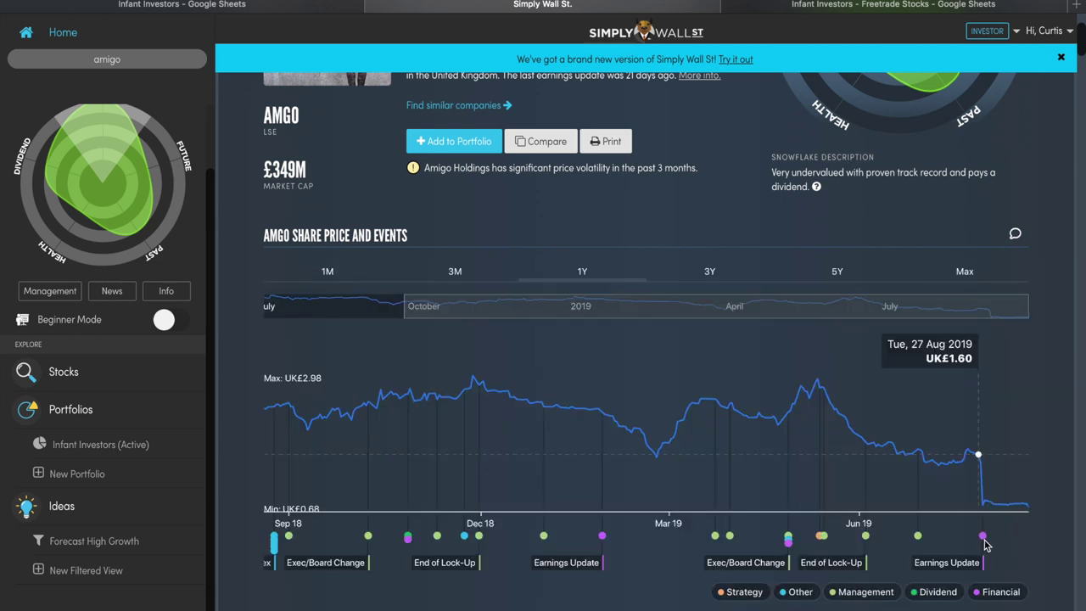
pyautogui.click(985, 539)
pyautogui.scroll(-1, 984, 539)
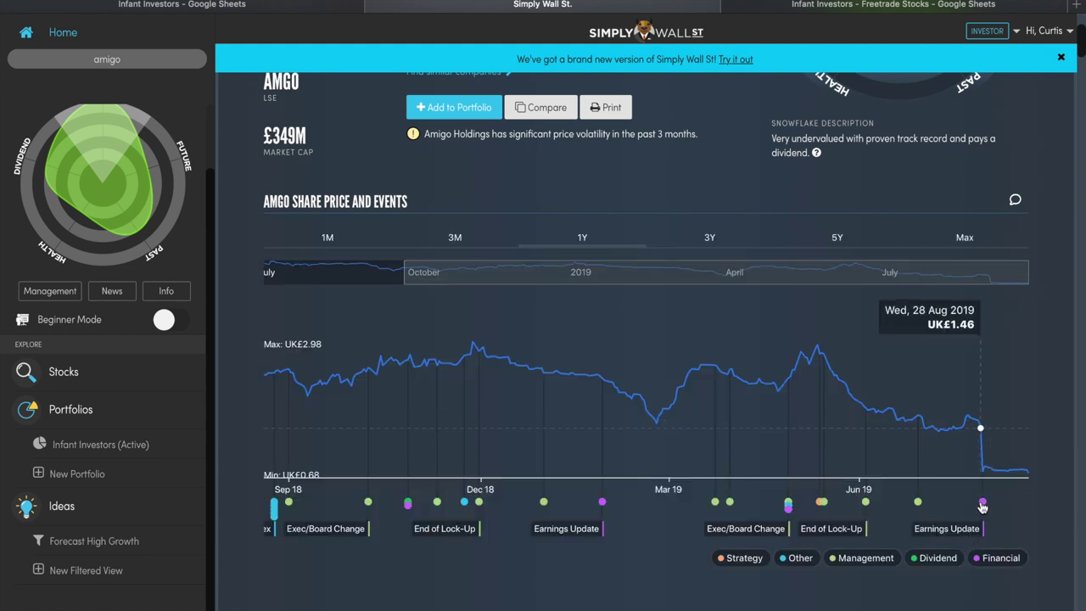
pyautogui.click(982, 506)
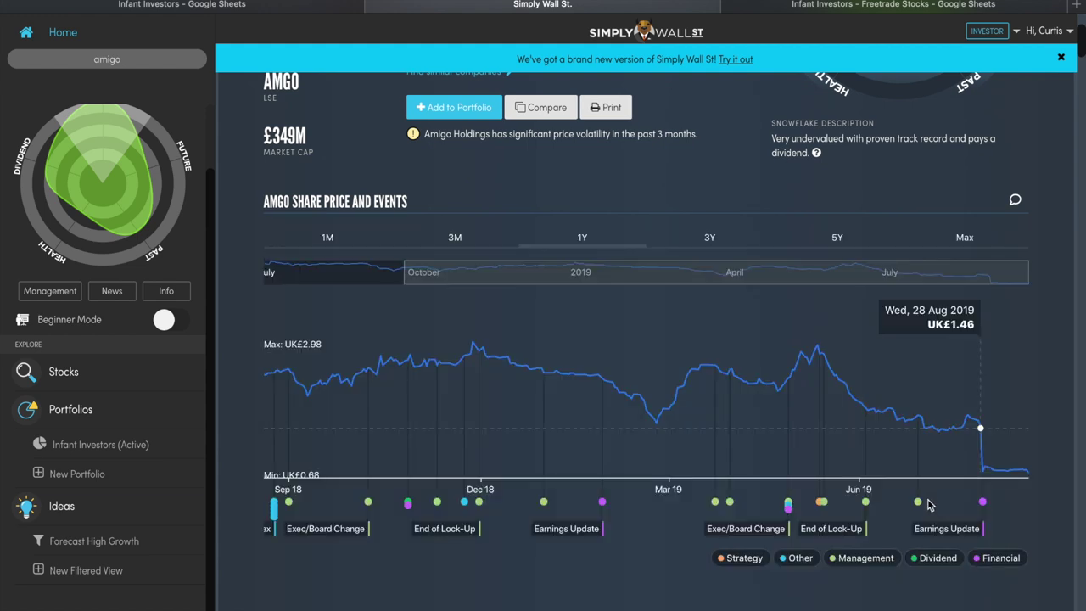
pyautogui.click(916, 506)
pyautogui.click(918, 507)
pyautogui.click(823, 507)
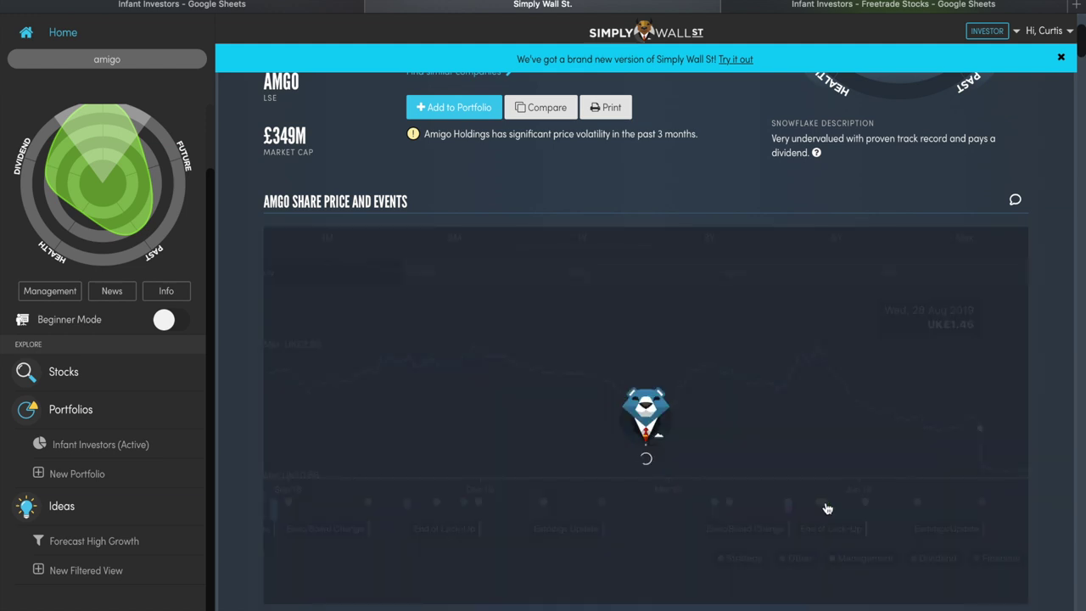
pyautogui.scroll(-2, 933, 492)
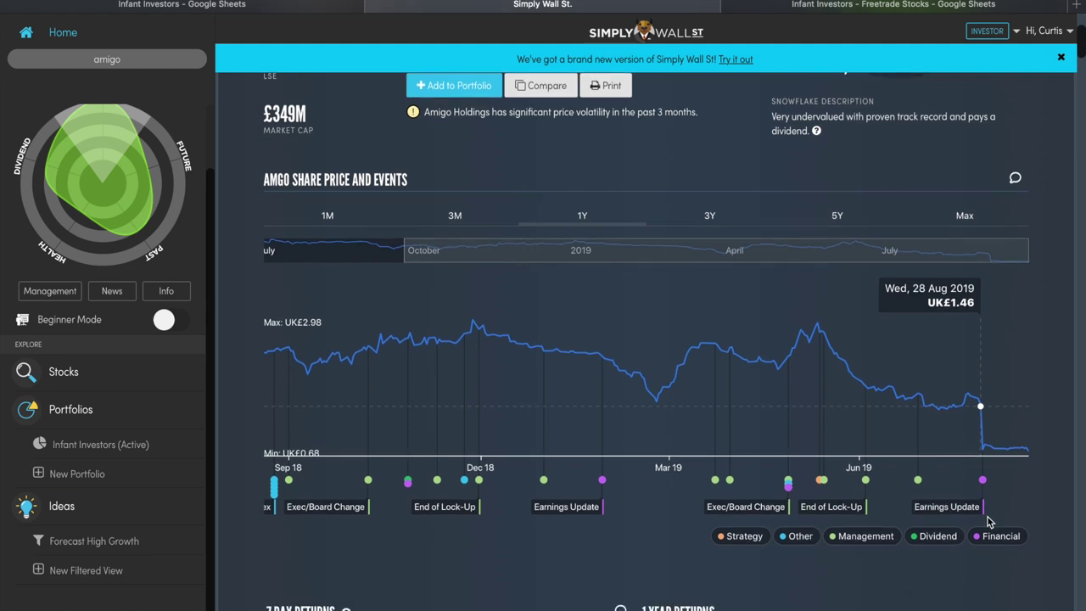
pyautogui.scroll(-1, 1037, 364)
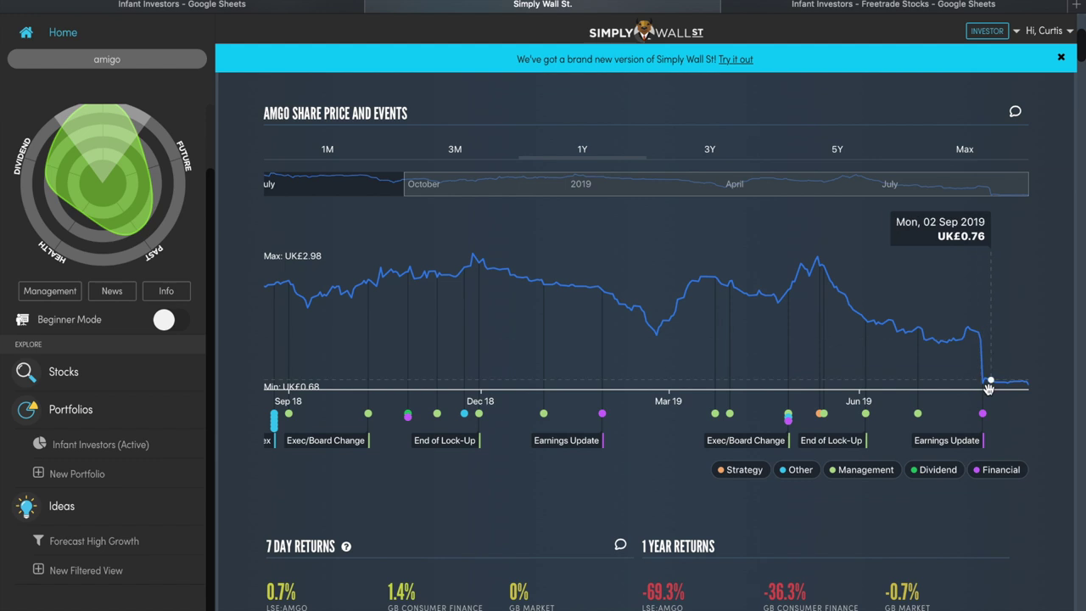
# - Scroll to Amigo's Value chart: £2.74 future cash flow value against a £0.73 price
pyautogui.scroll(-1, 995, 463)
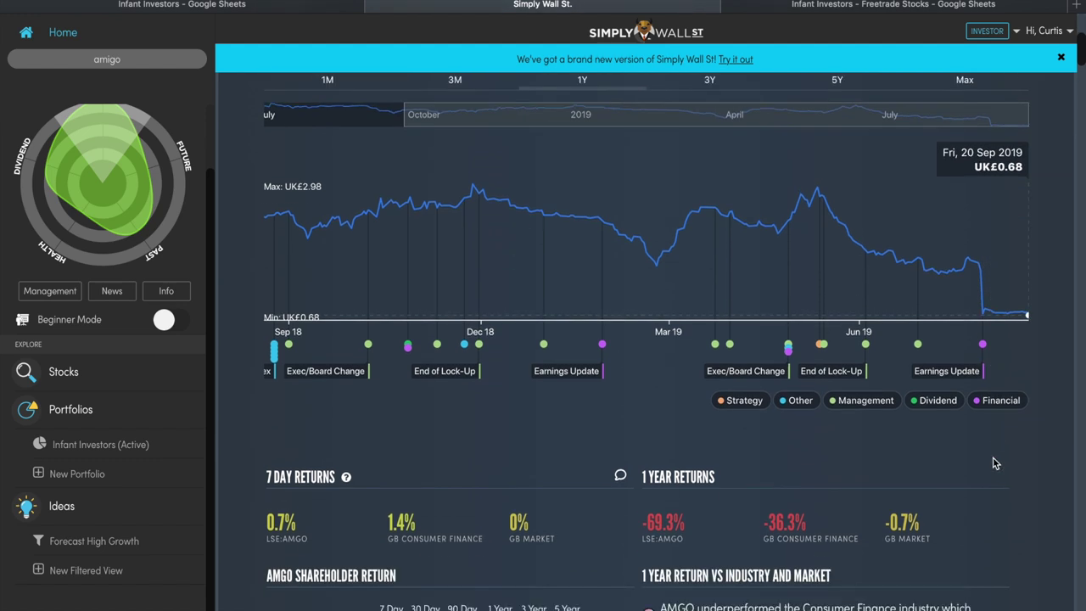
pyautogui.scroll(-3, 996, 463)
pyautogui.scroll(-3, 883, 431)
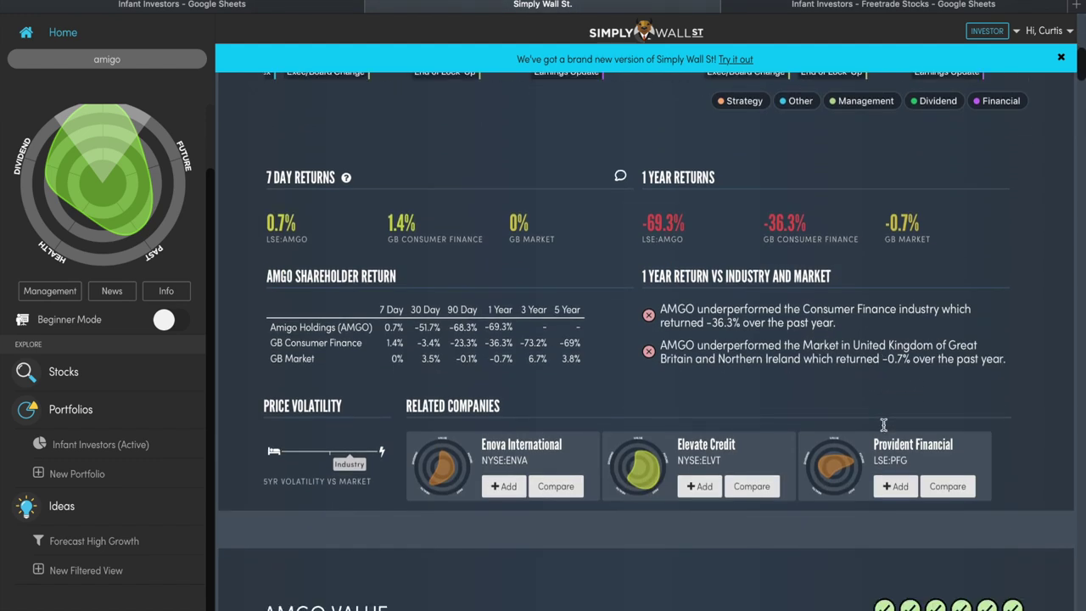
pyautogui.scroll(2, 759, 308)
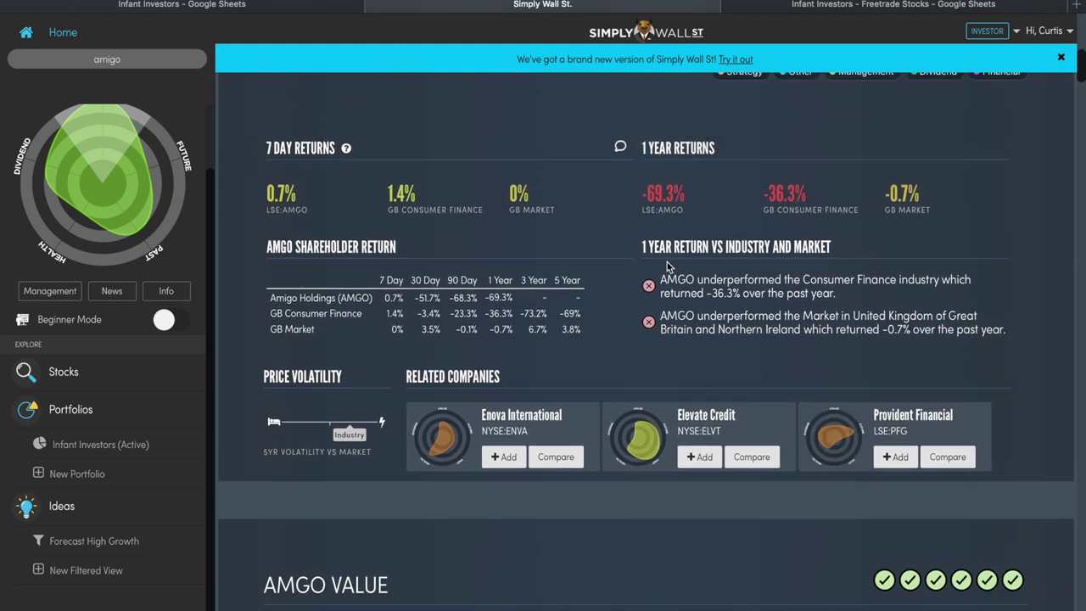
pyautogui.scroll(2, 670, 272)
pyautogui.scroll(3, 670, 275)
pyautogui.scroll(-10, 669, 271)
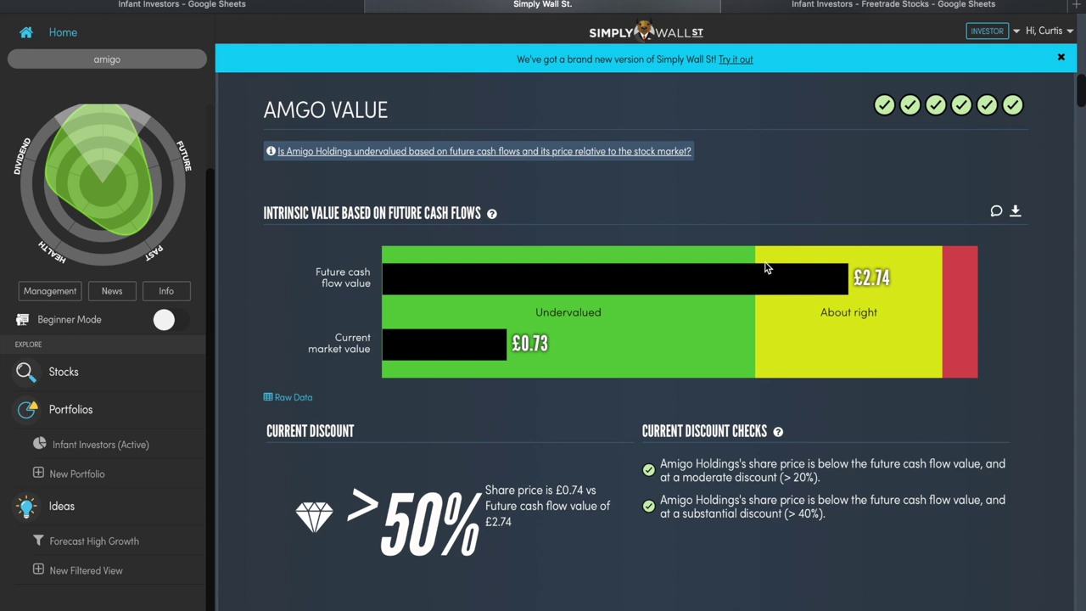
# - Review Amigo's PE 3.7x, PEG 0.4x and PB 1.3x gauges through to its 9% forecast earnings growth
pyautogui.scroll(1, 704, 207)
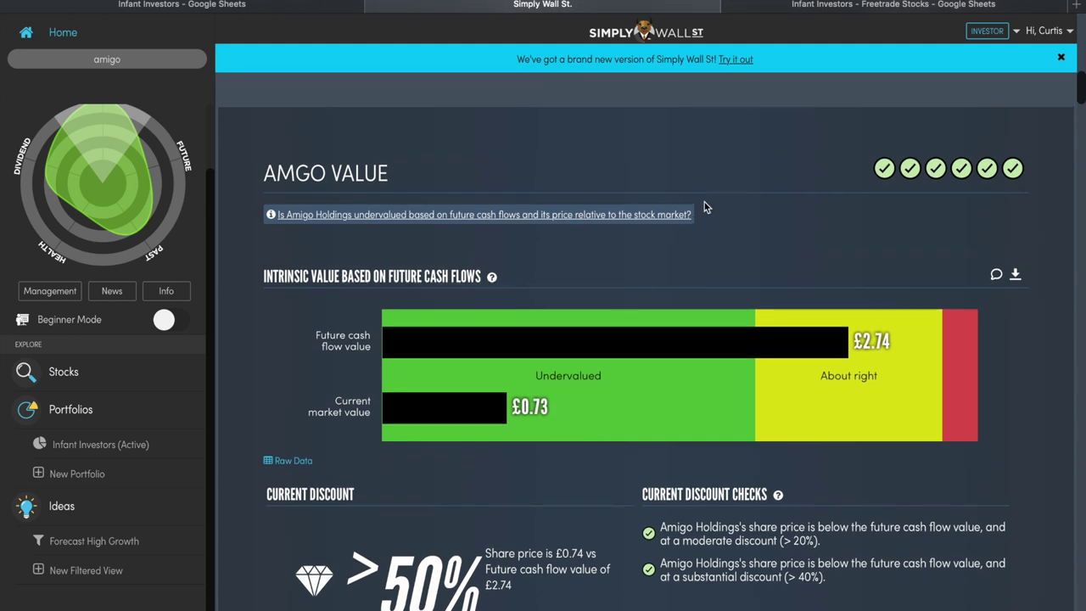
pyautogui.scroll(2, 704, 207)
pyautogui.scroll(3, 704, 207)
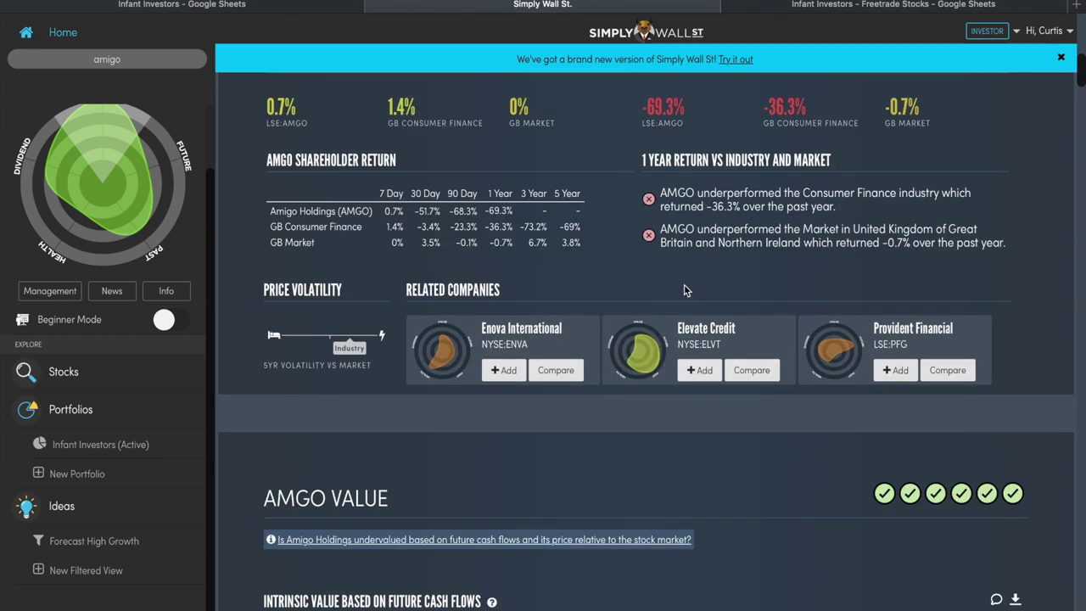
pyautogui.scroll(2, 685, 290)
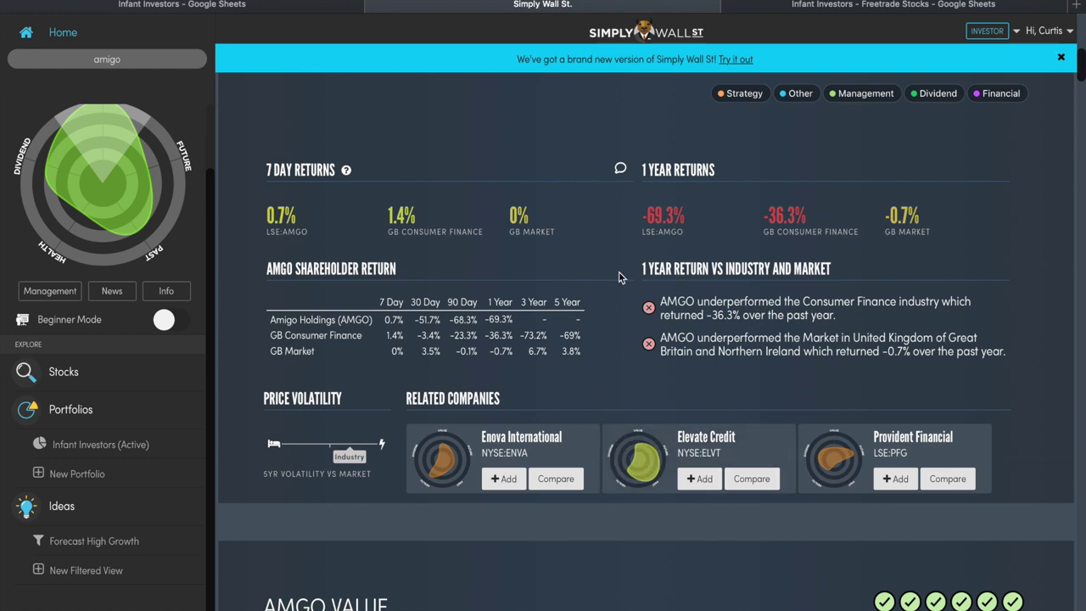
pyautogui.scroll(-10, 629, 385)
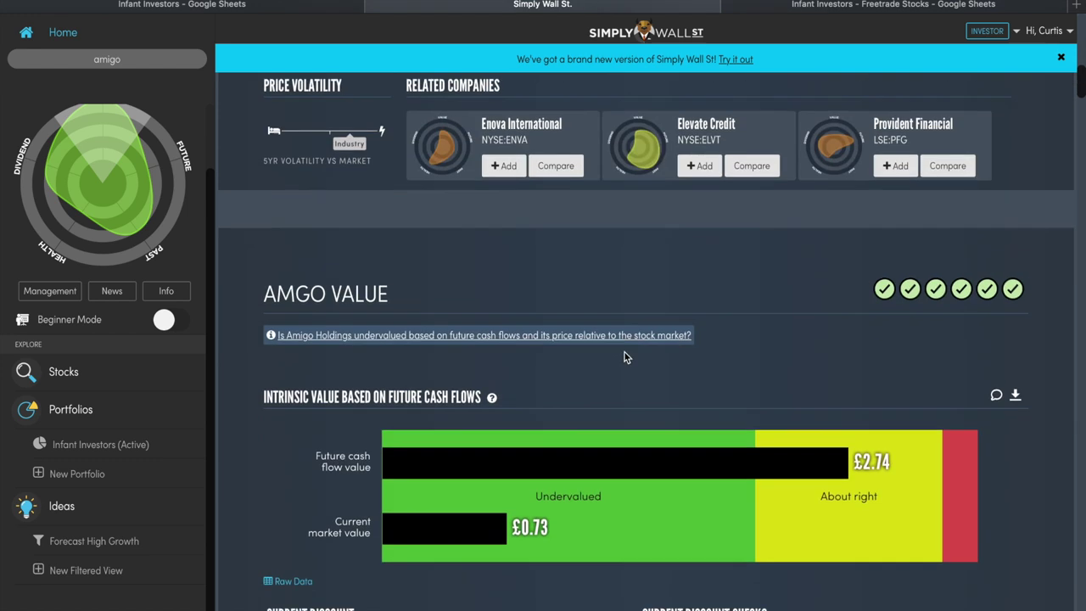
pyautogui.scroll(2, 565, 427)
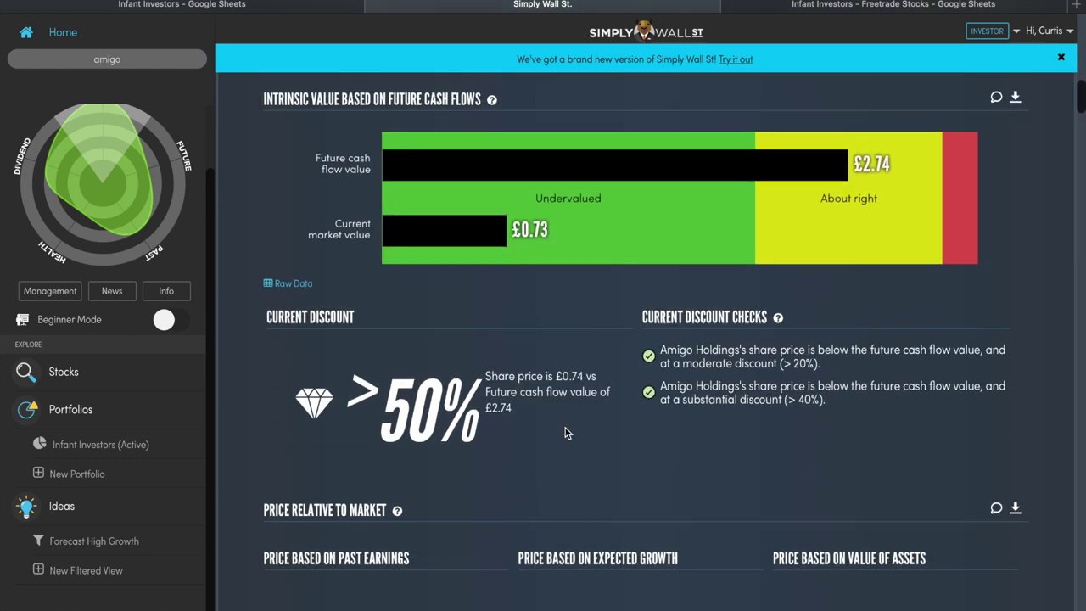
pyautogui.scroll(-3, 658, 344)
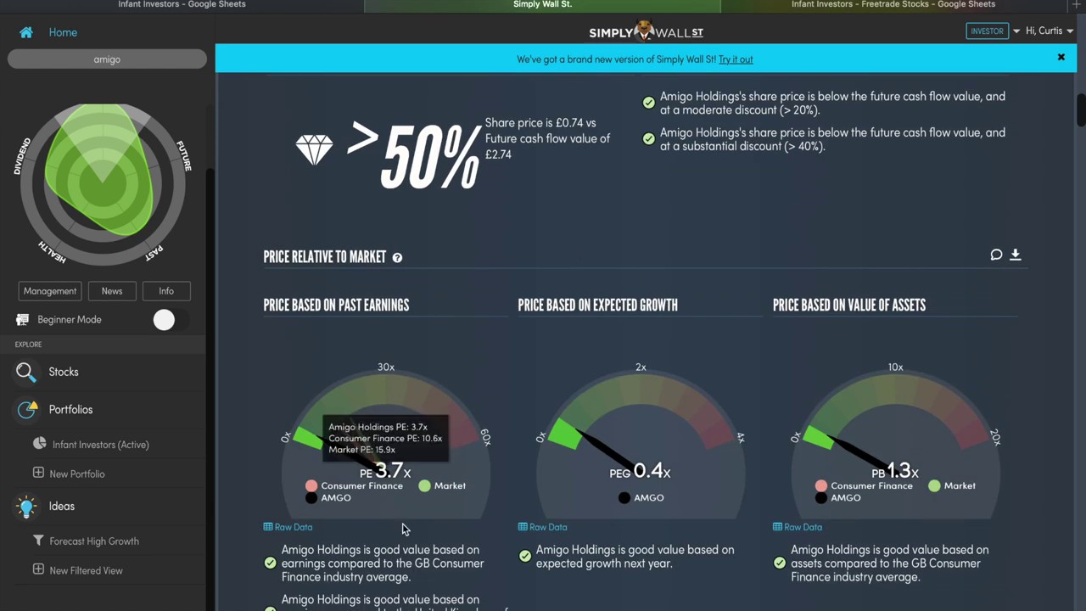
pyautogui.scroll(-1, 662, 380)
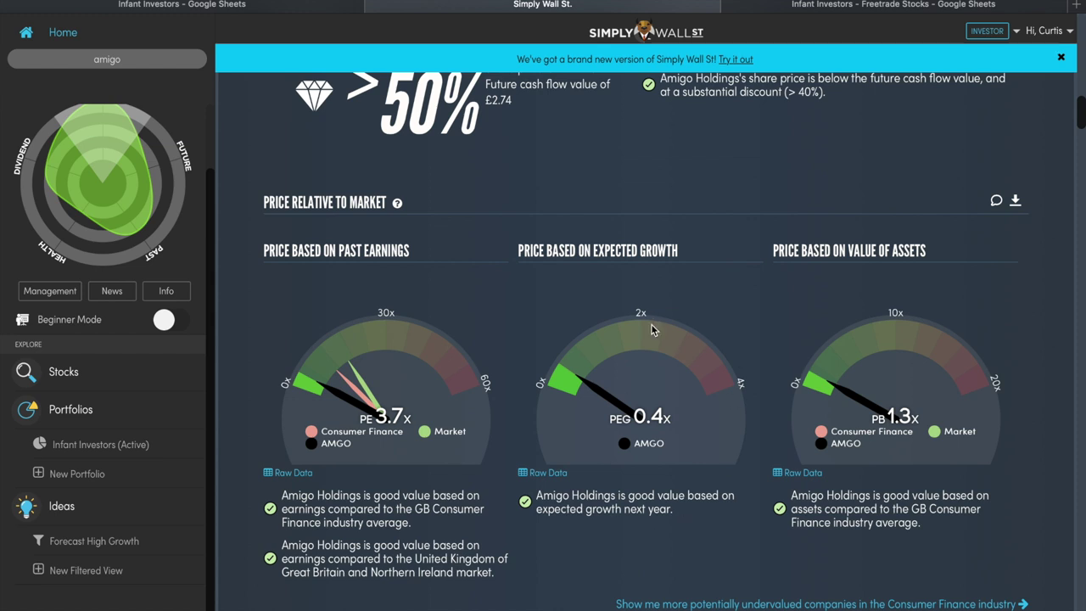
pyautogui.scroll(-1, 657, 326)
pyautogui.scroll(-8, 663, 313)
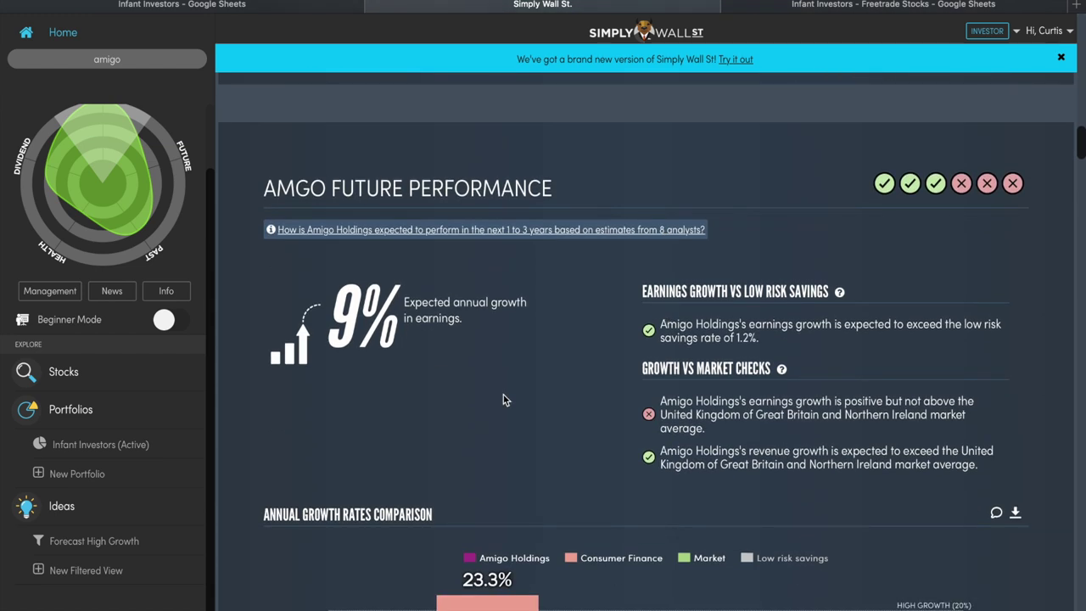
# - Scroll past Amigo's growth, balance sheet and debt charts to its 12.68% dividend yield, 16.41% next year
pyautogui.scroll(-10, 611, 473)
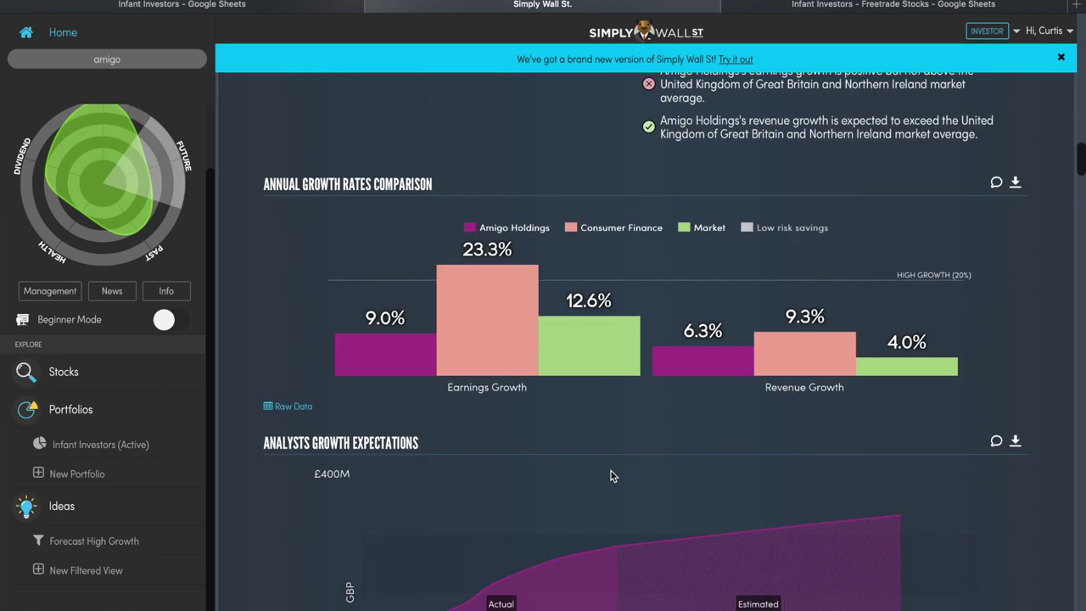
pyautogui.scroll(-15, 611, 475)
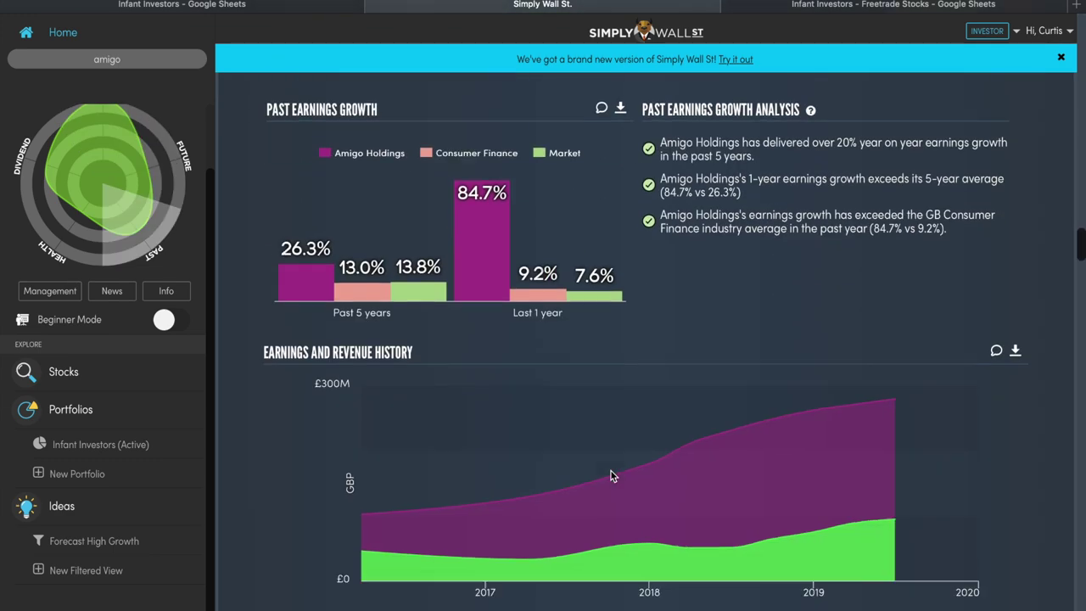
pyautogui.scroll(-5, 610, 469)
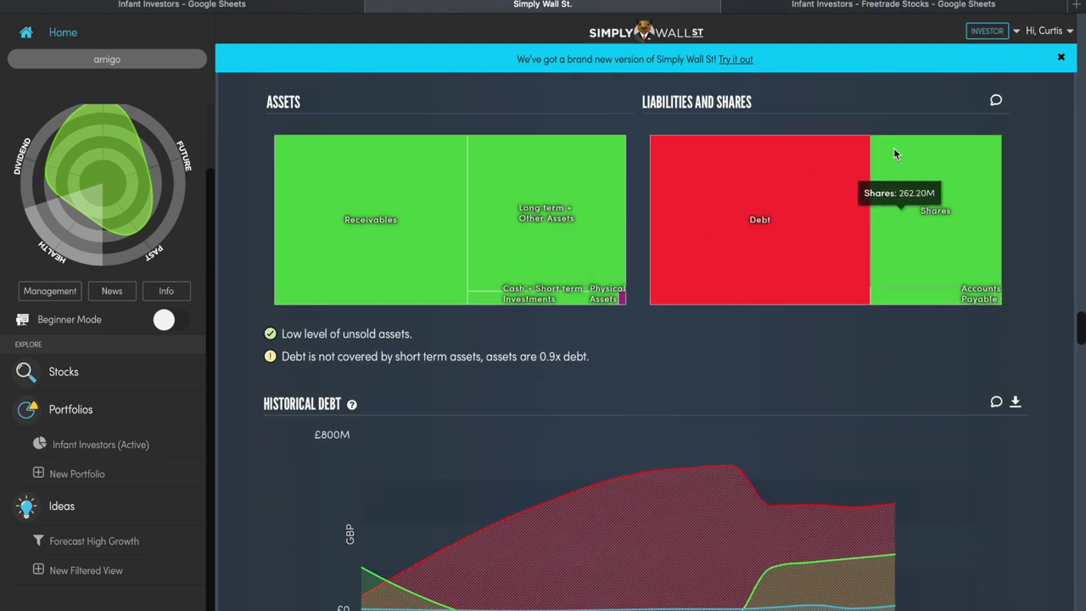
pyautogui.scroll(-1, 804, 316)
pyautogui.scroll(-4, 804, 319)
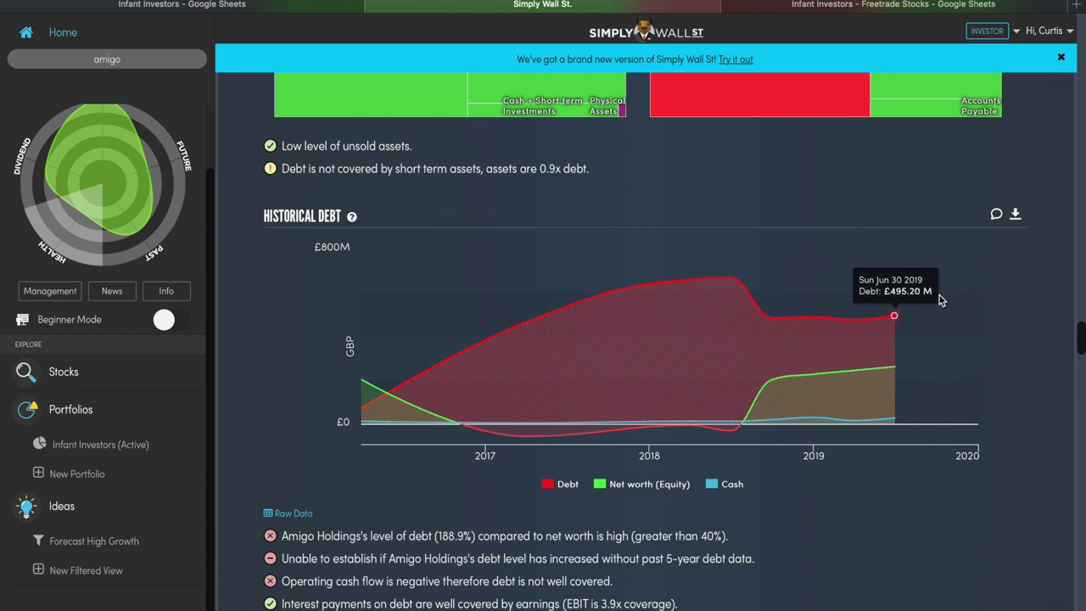
pyautogui.scroll(-5, 641, 476)
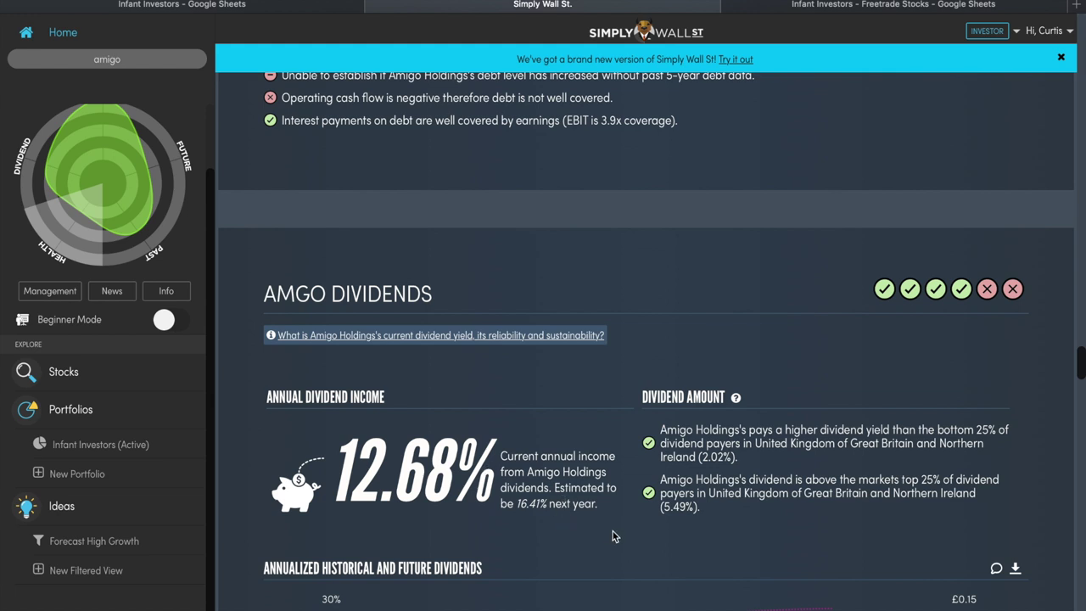
pyautogui.scroll(-1, 612, 536)
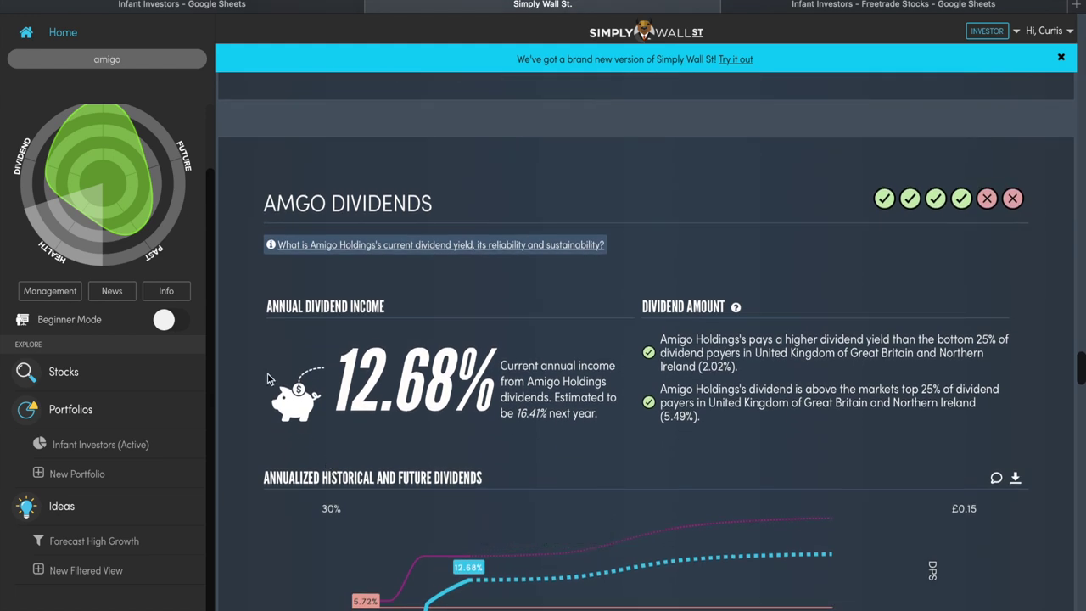
pyautogui.scroll(-1, 268, 379)
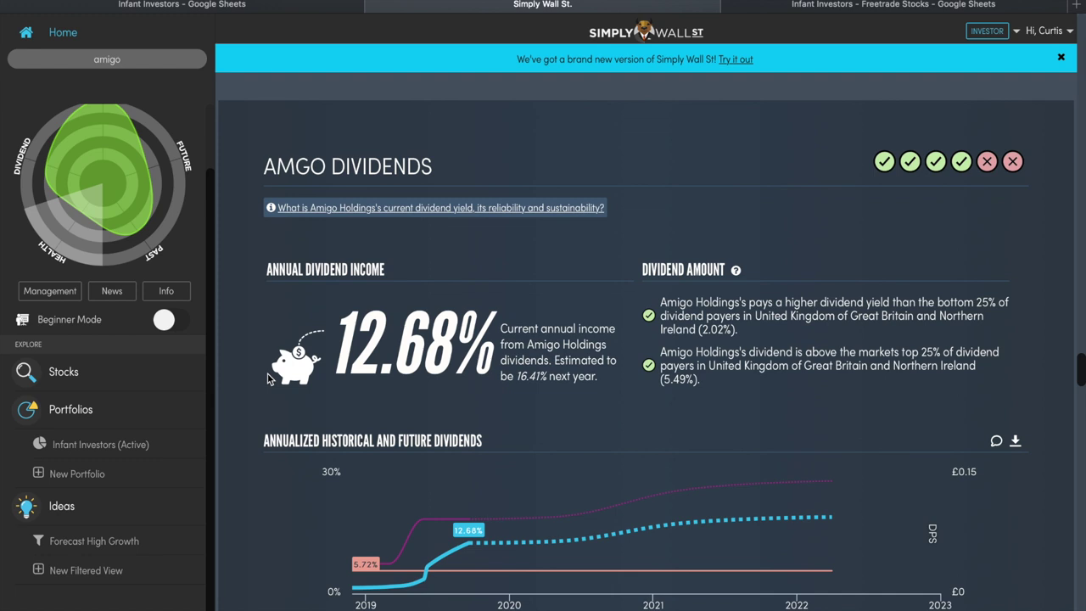
pyautogui.scroll(-1, 268, 378)
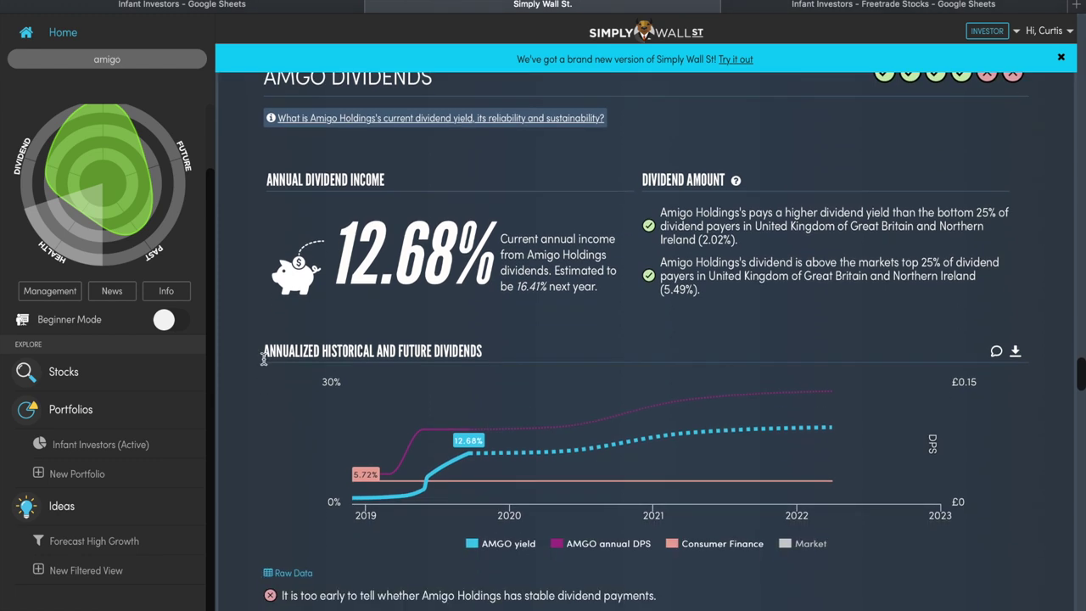
pyautogui.scroll(-1, 264, 358)
pyautogui.scroll(1, 246, 356)
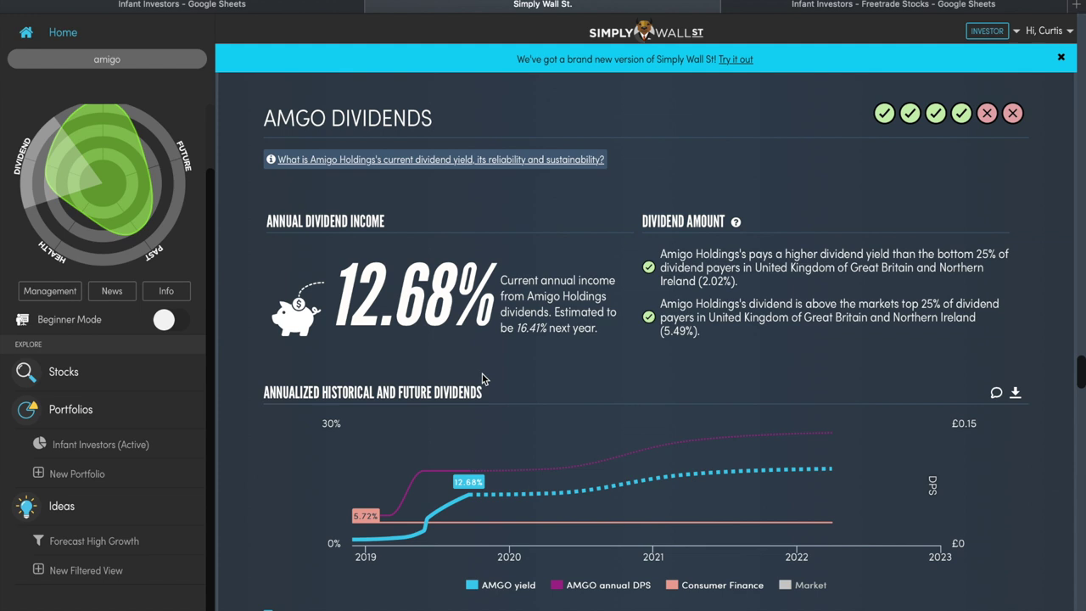
pyautogui.scroll(-3, 292, 305)
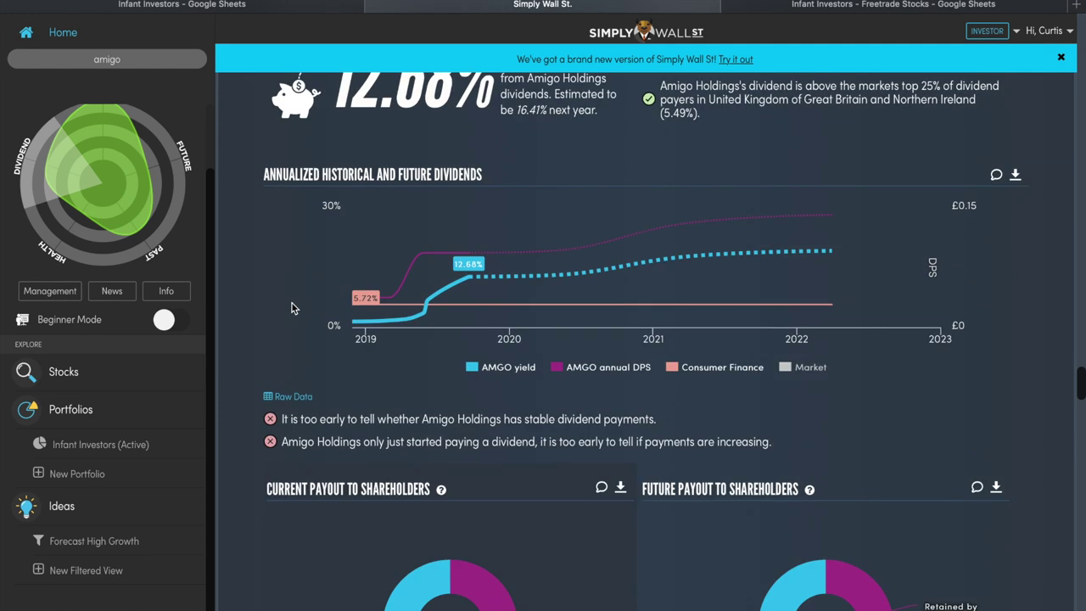
pyautogui.scroll(2, 292, 308)
pyautogui.scroll(-6, 291, 297)
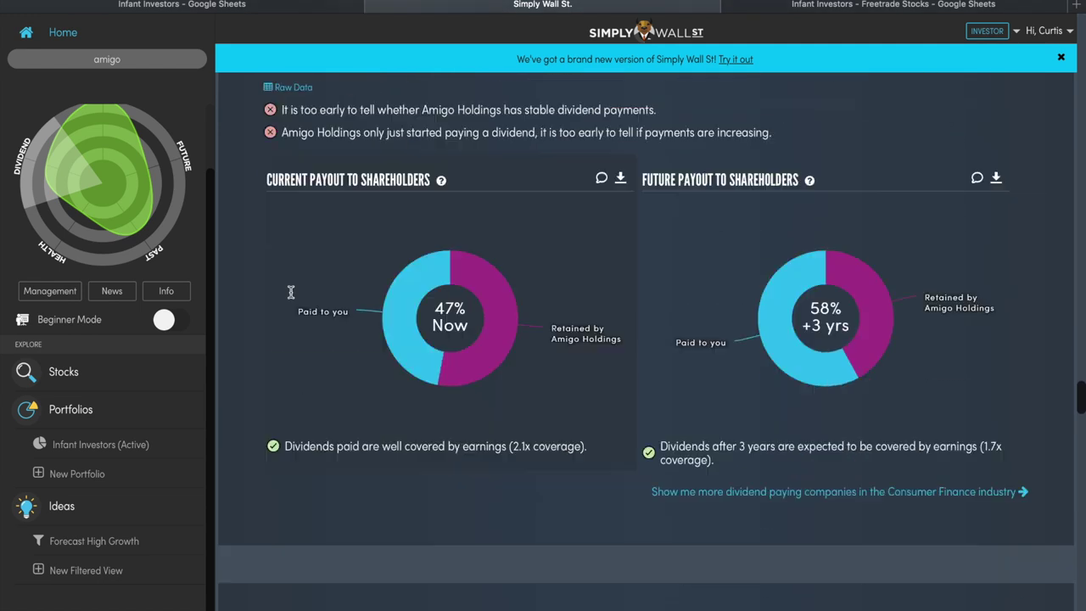
pyautogui.scroll(-5, 291, 293)
pyautogui.scroll(8, 291, 292)
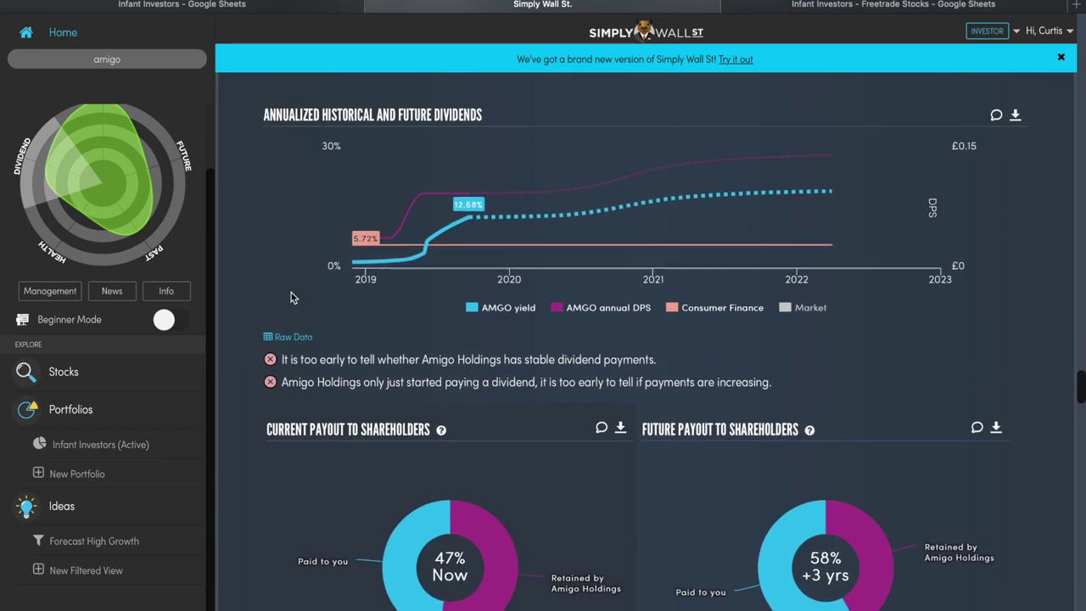
pyautogui.scroll(1, 291, 295)
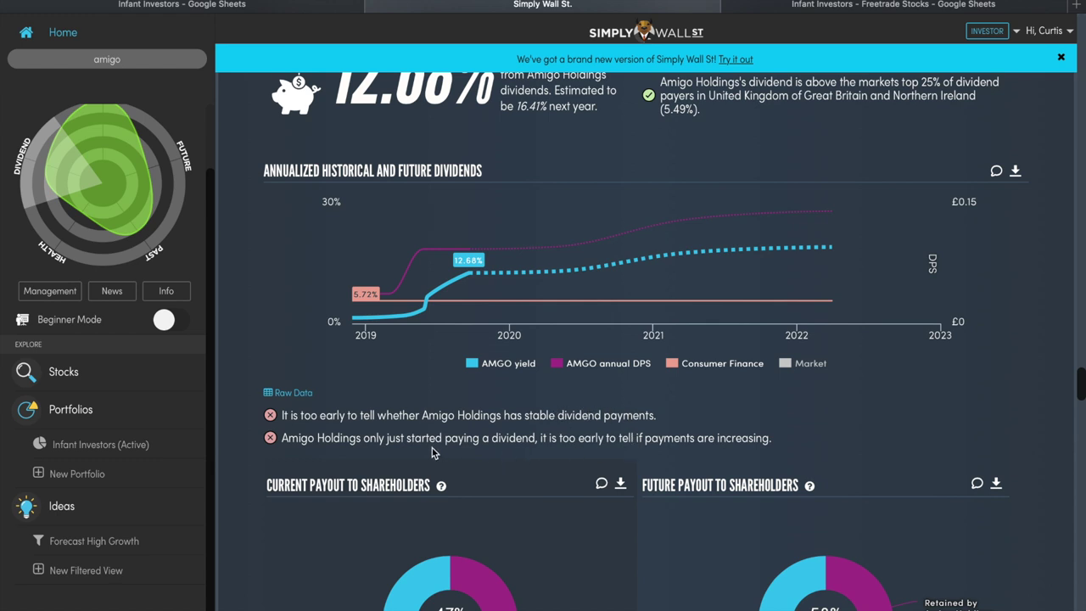
pyautogui.scroll(-3, 676, 452)
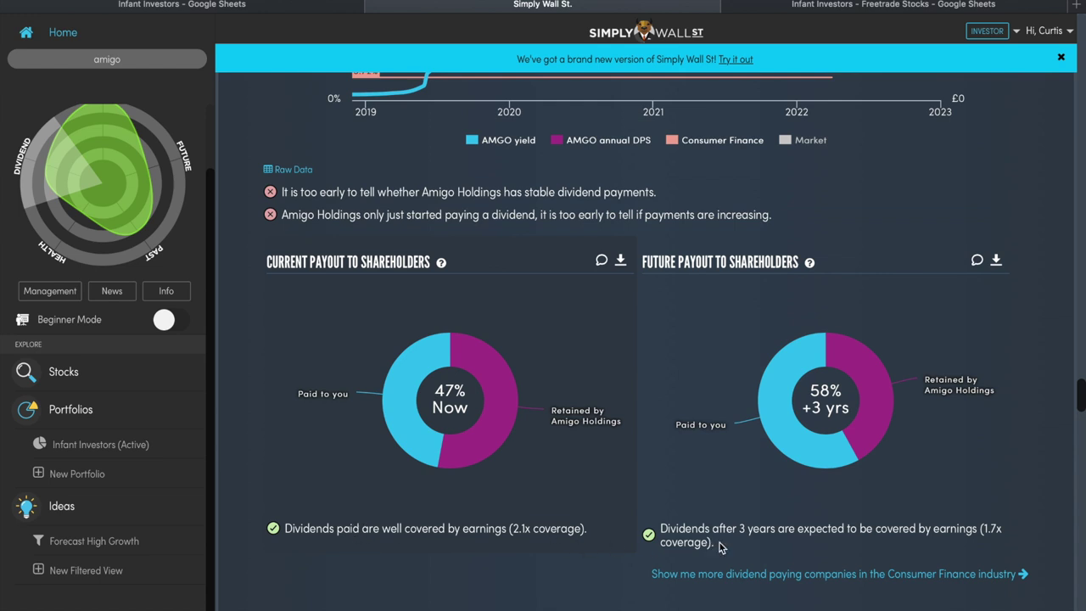
pyautogui.scroll(5, 717, 343)
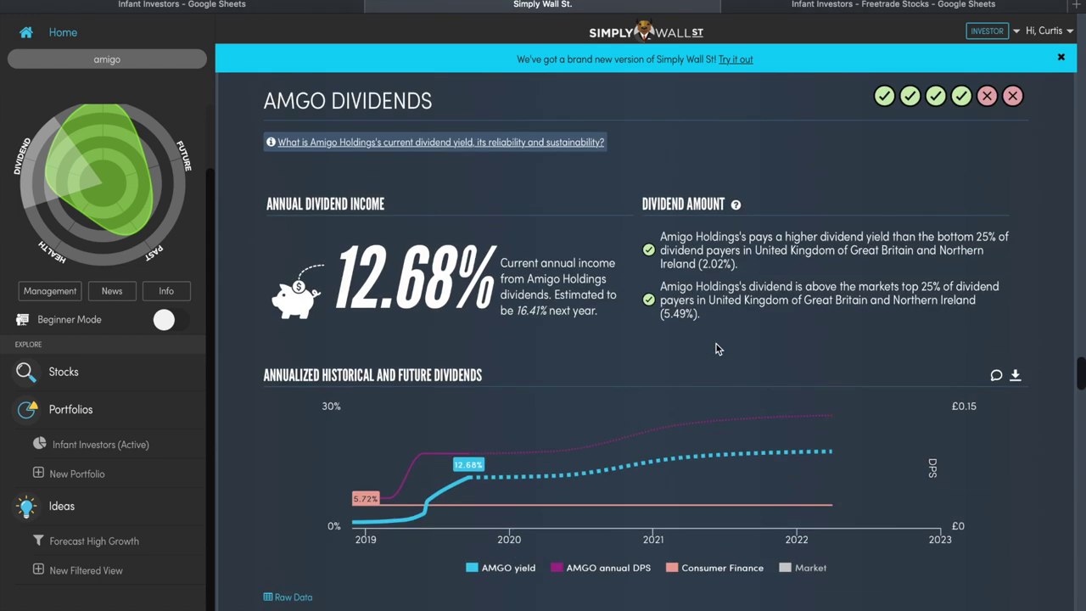
pyautogui.scroll(2, 538, 320)
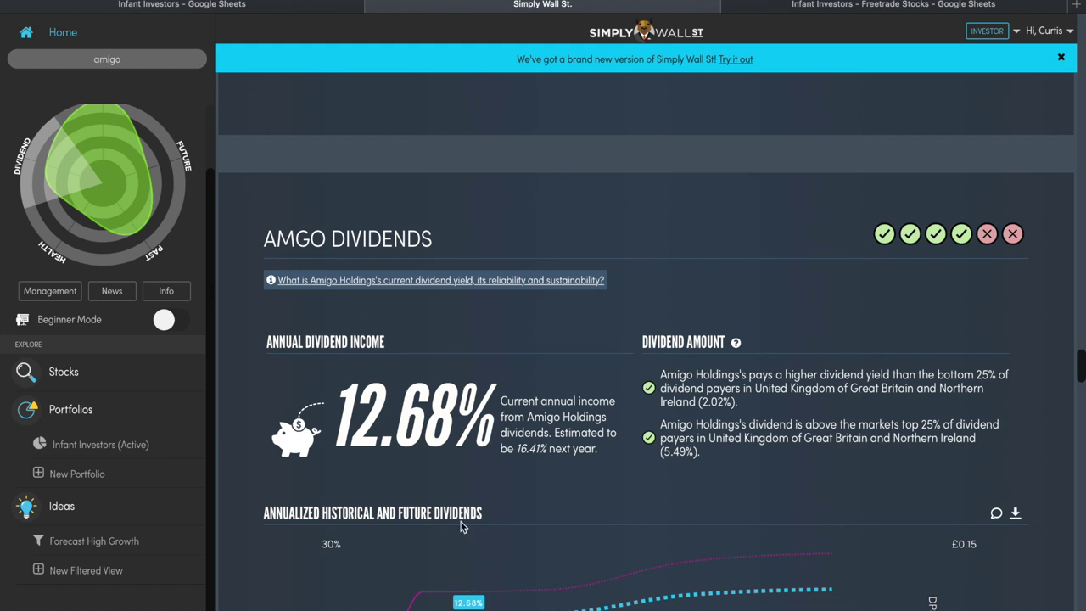
pyautogui.scroll(7, 374, 271)
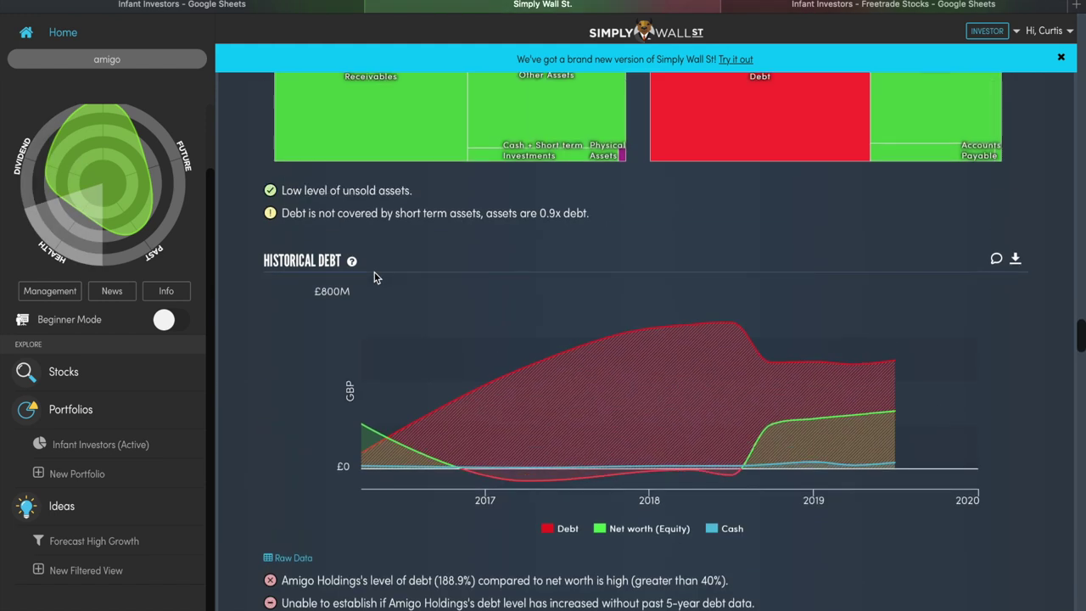
pyautogui.scroll(-1, 374, 272)
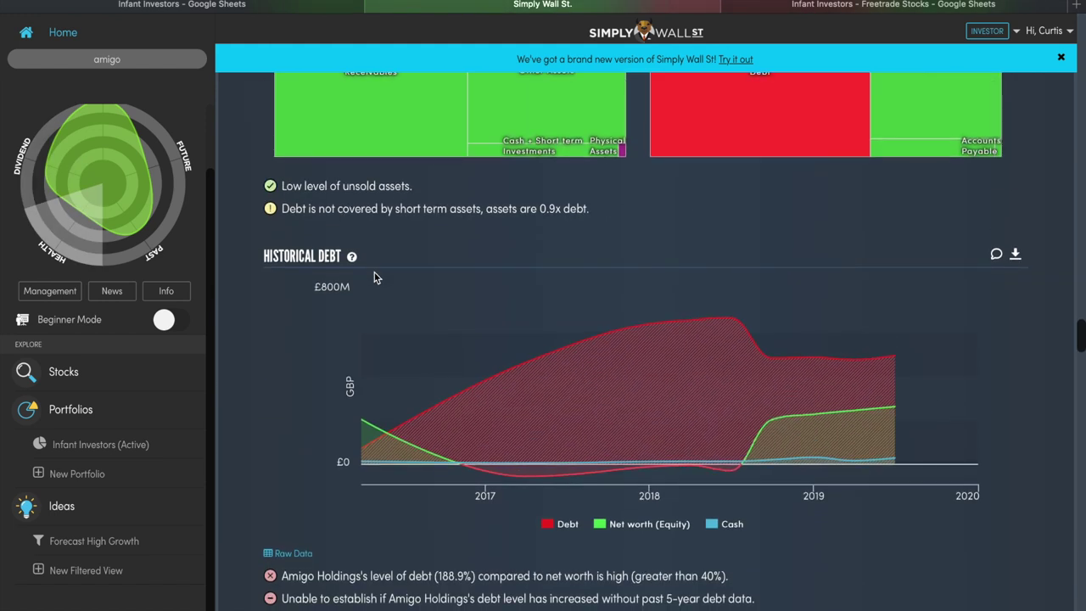
pyautogui.scroll(-3, 285, 322)
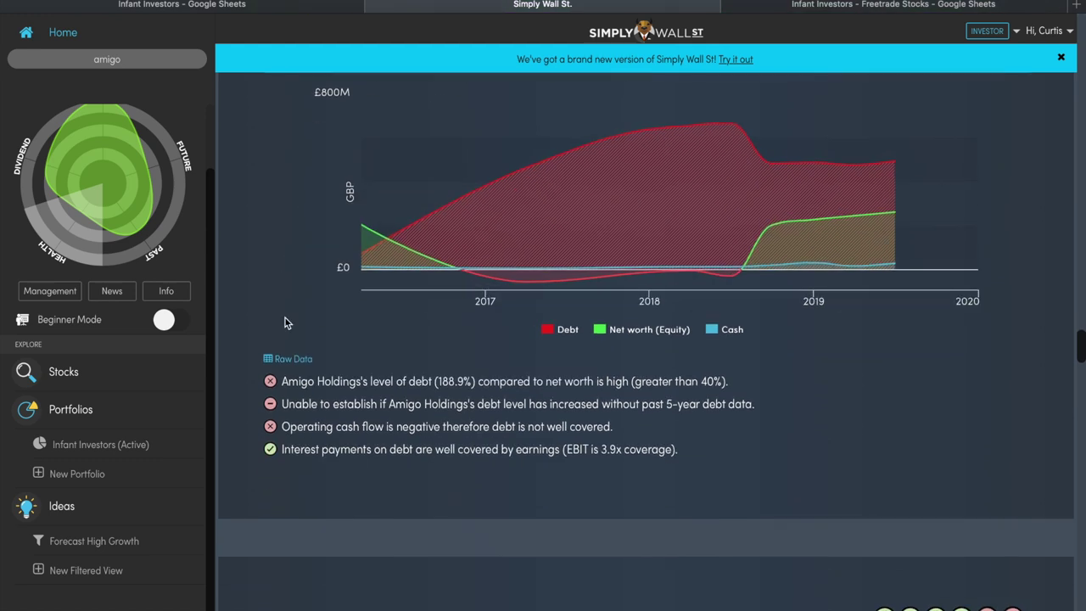
pyautogui.scroll(-6, 309, 370)
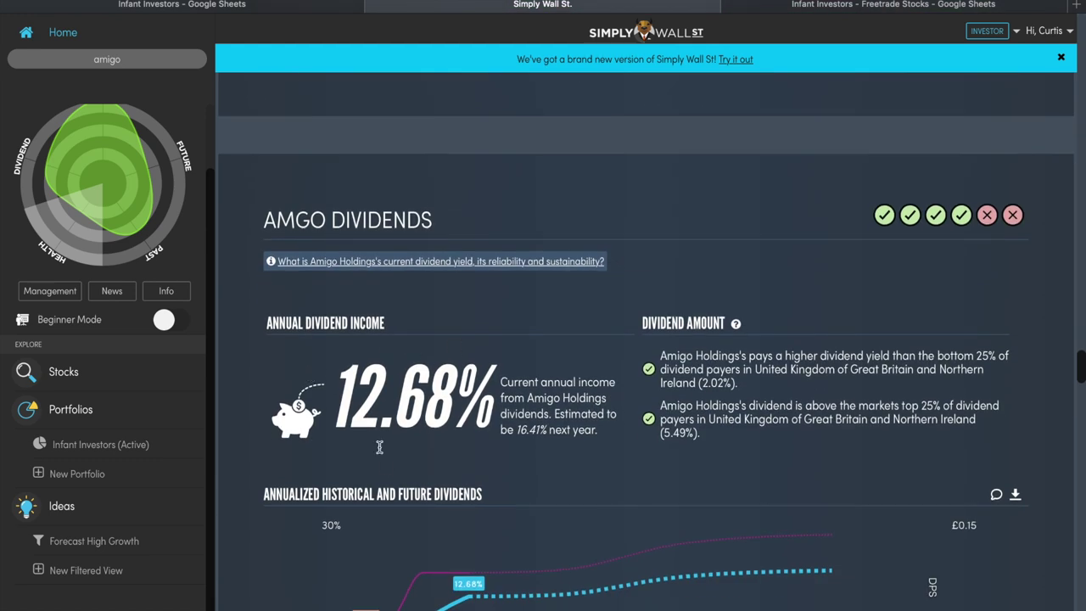
pyautogui.scroll(10, 383, 465)
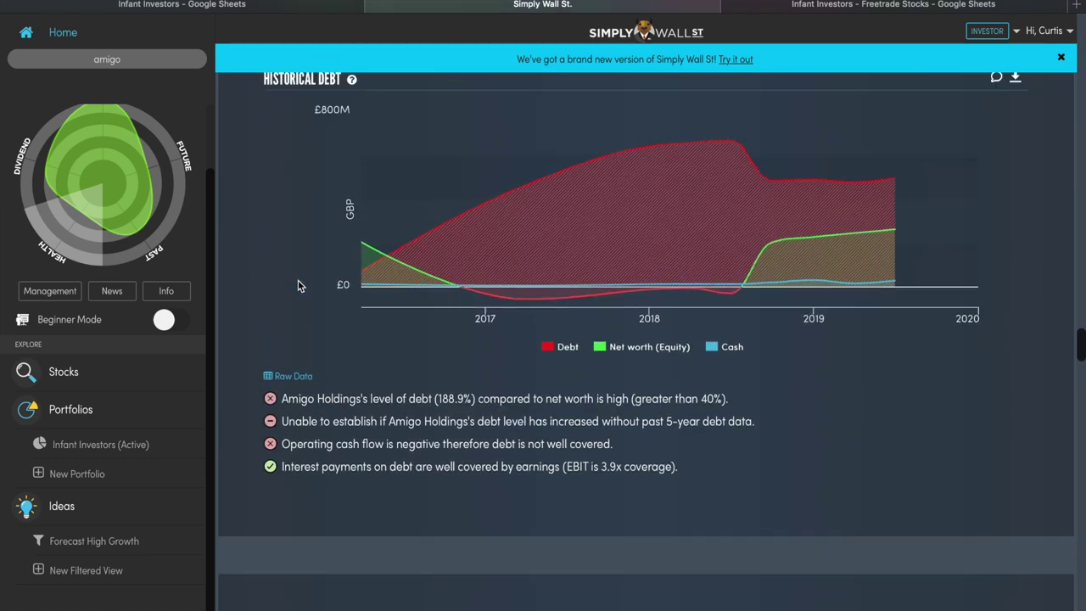
pyautogui.scroll(15, 298, 287)
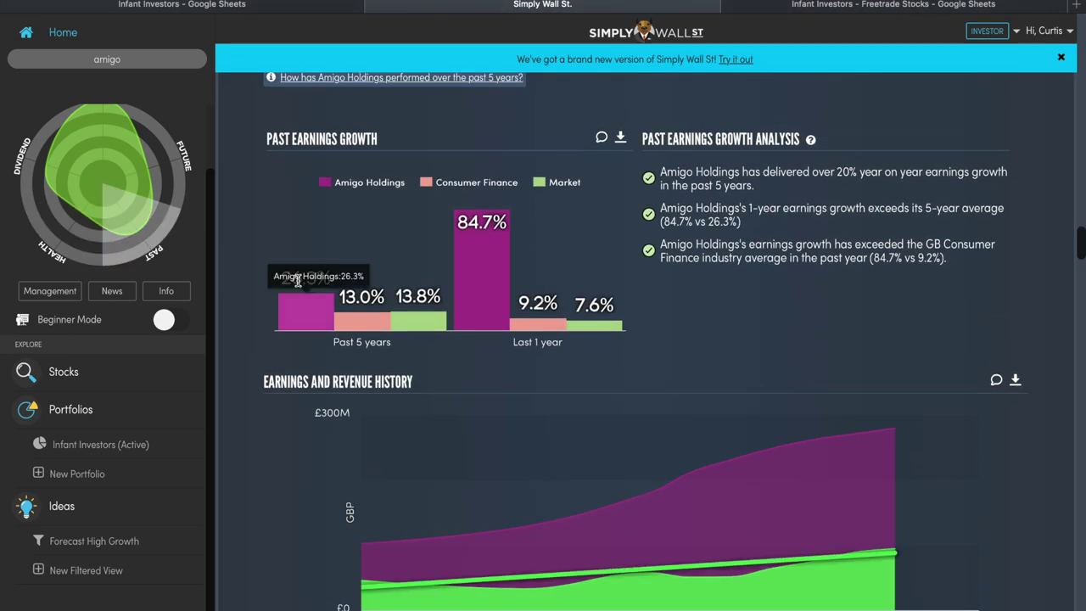
pyautogui.scroll(15, 298, 280)
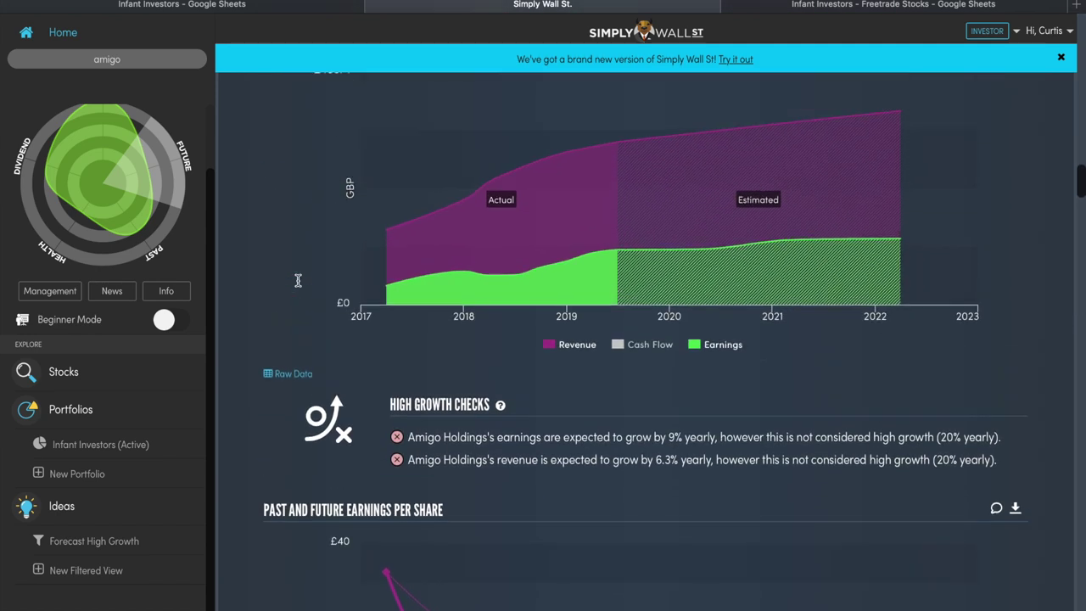
pyautogui.scroll(15, 298, 280)
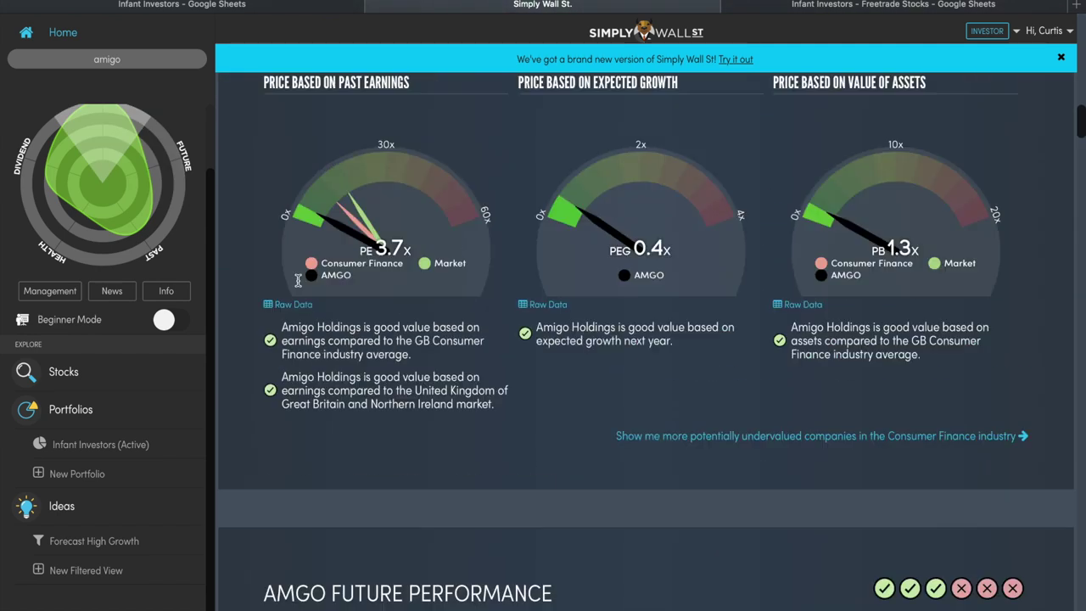
pyautogui.scroll(15, 297, 280)
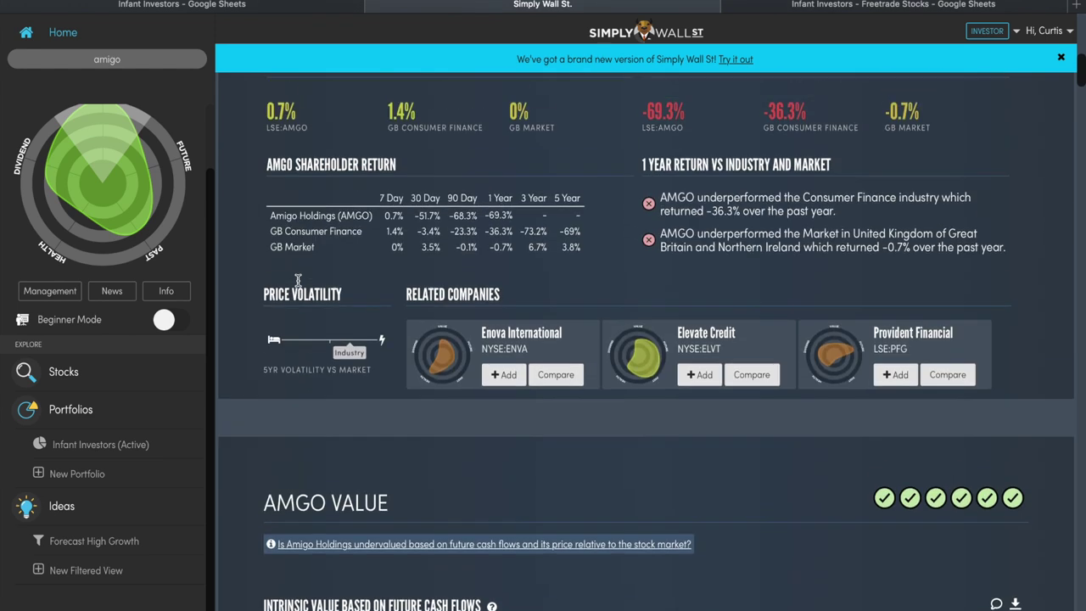
# - Recheck Amigo's £2.74 cash flow value versus £0.73 price, then go back to the Freetrade Stocks sheet
pyautogui.scroll(6, 245, 284)
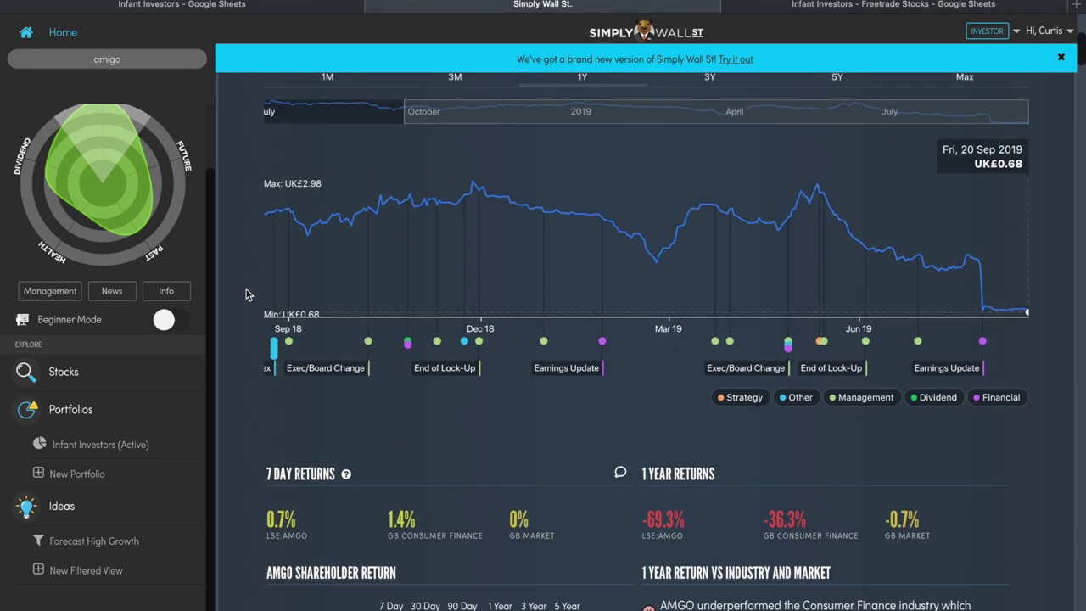
pyautogui.scroll(1, 257, 311)
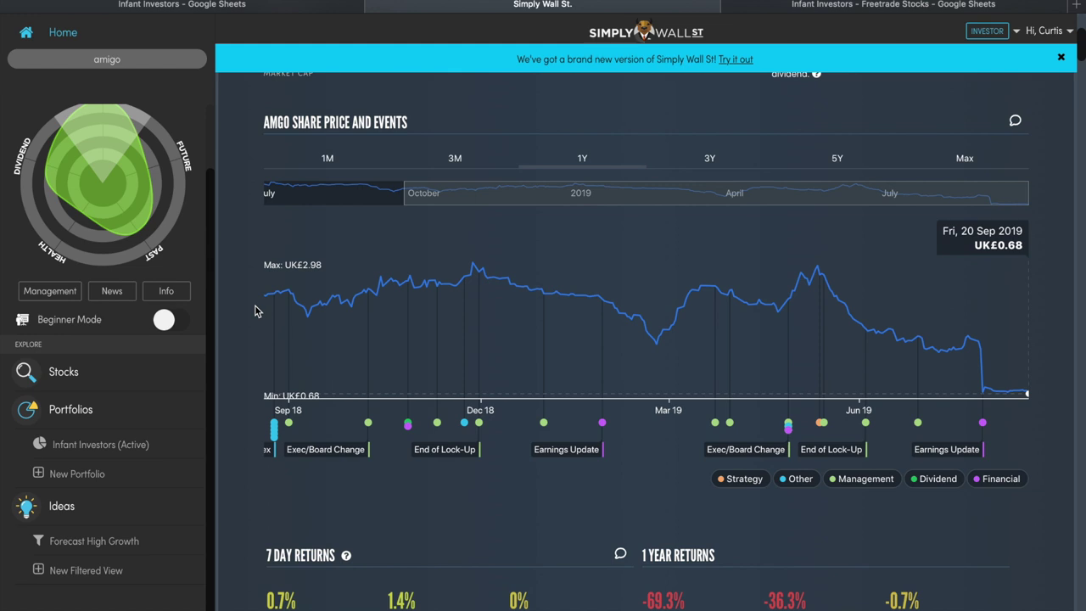
pyautogui.scroll(5, 255, 306)
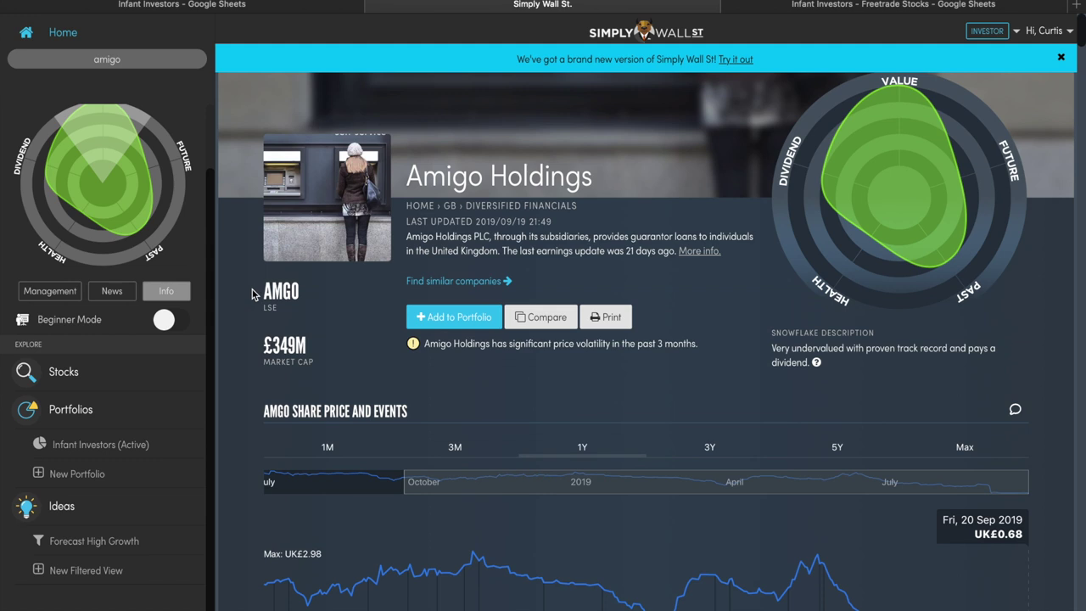
pyautogui.scroll(-2, 252, 293)
pyautogui.scroll(-5, 252, 293)
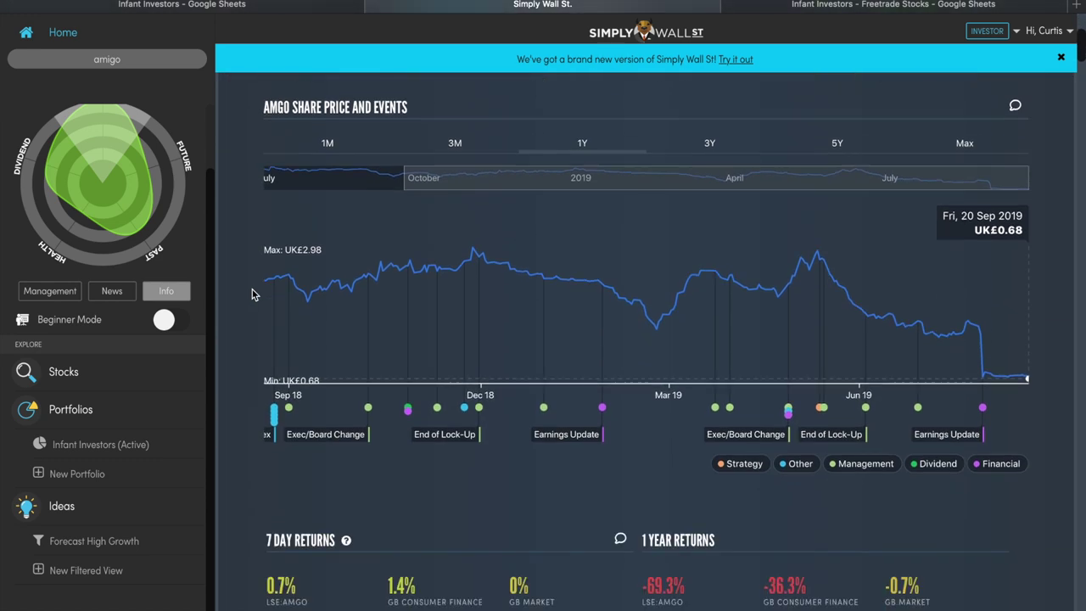
pyautogui.scroll(-5, 252, 289)
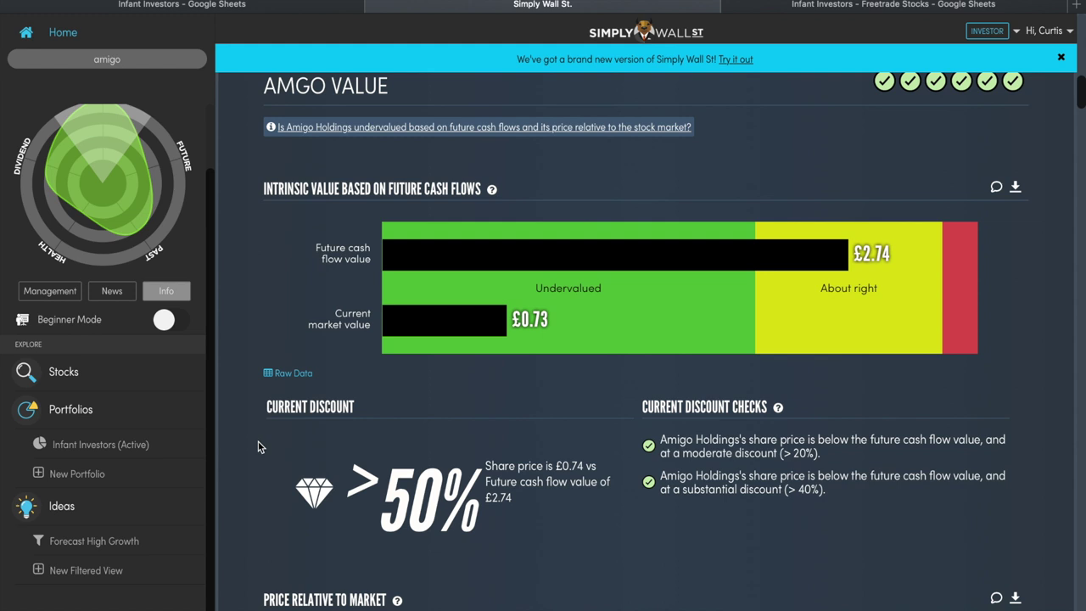
pyautogui.click(797, 7)
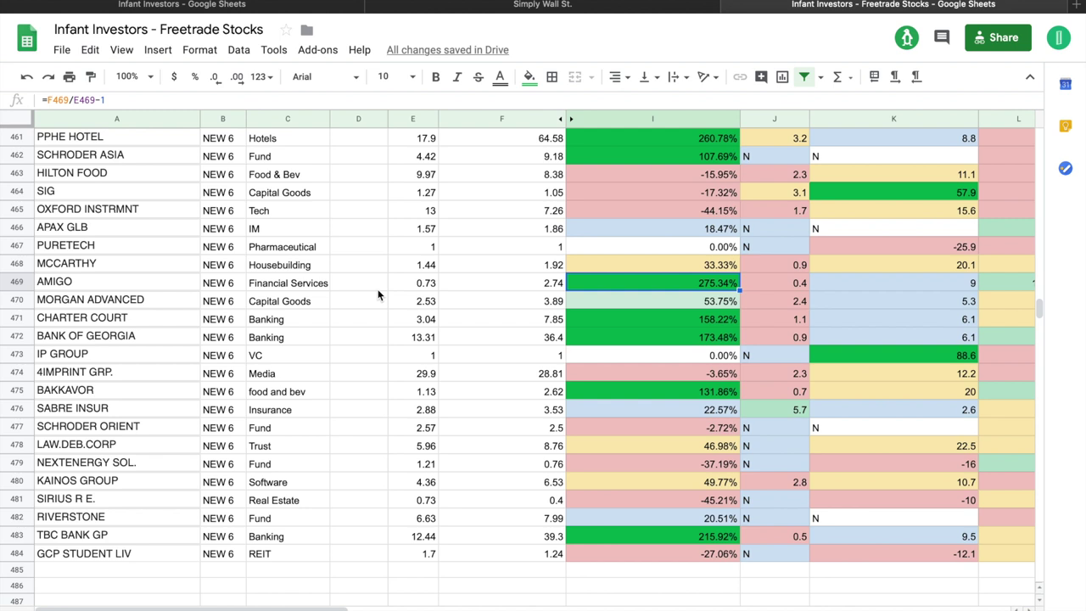
pyautogui.hscroll(2, 378, 294)
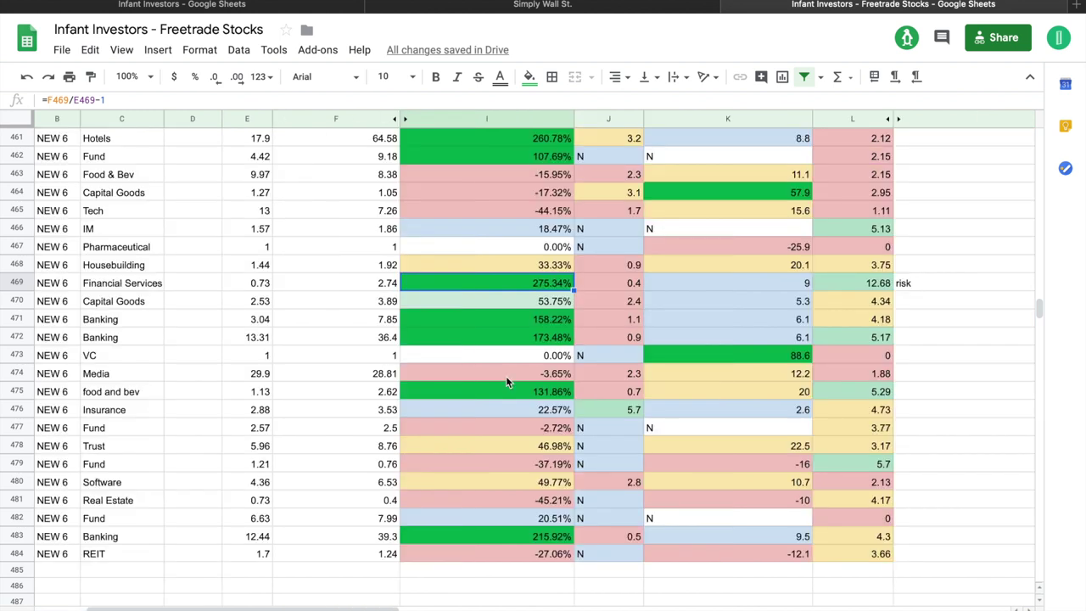
pyautogui.hscroll(-2, 467, 414)
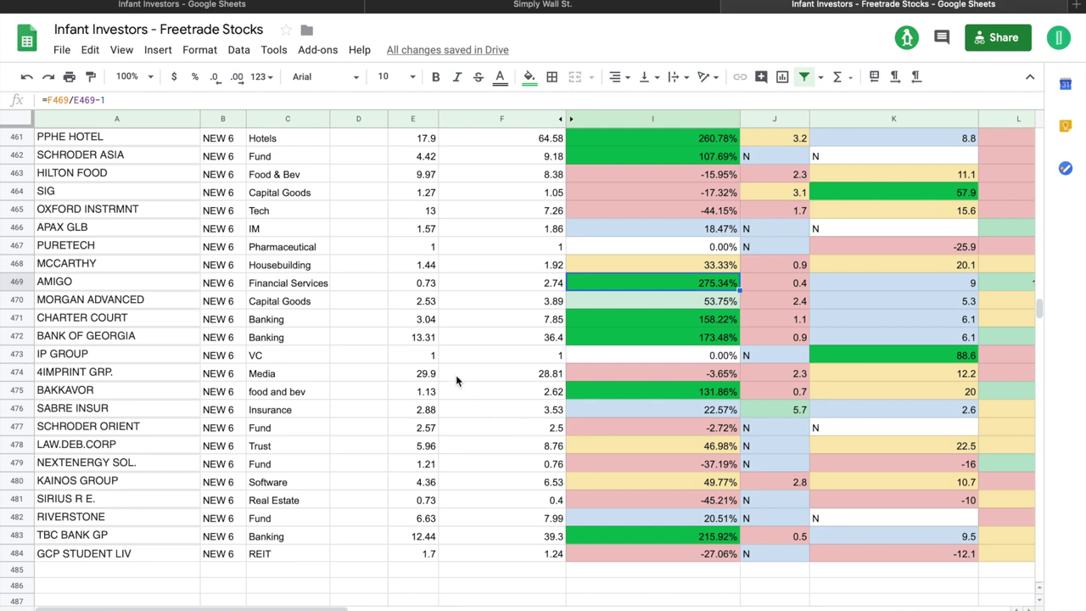
pyautogui.hscroll(2, 455, 380)
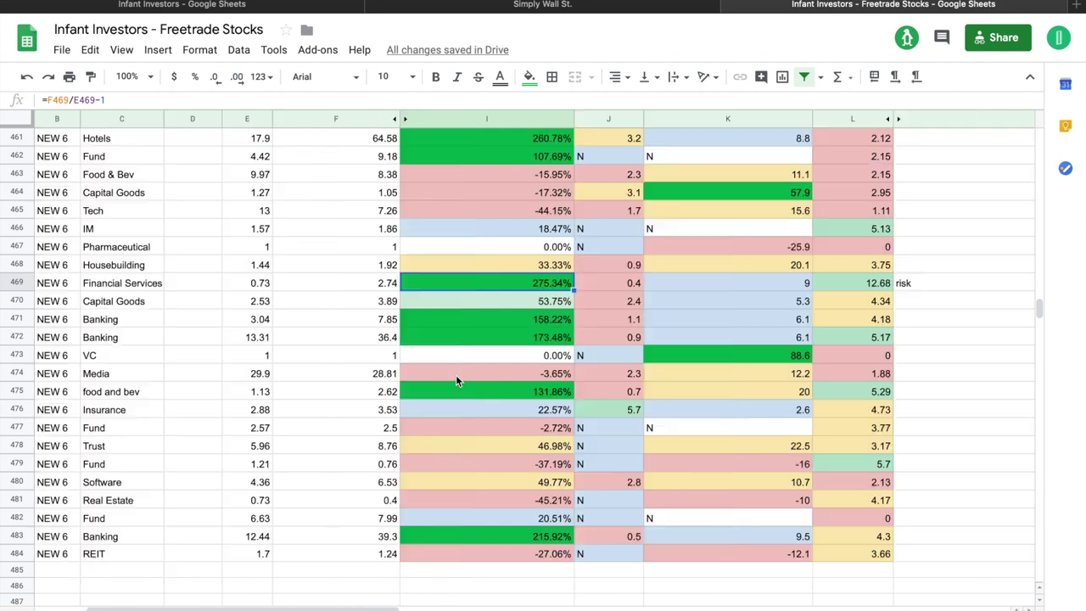
pyautogui.hscroll(-2, 456, 380)
pyautogui.scroll(3, 456, 380)
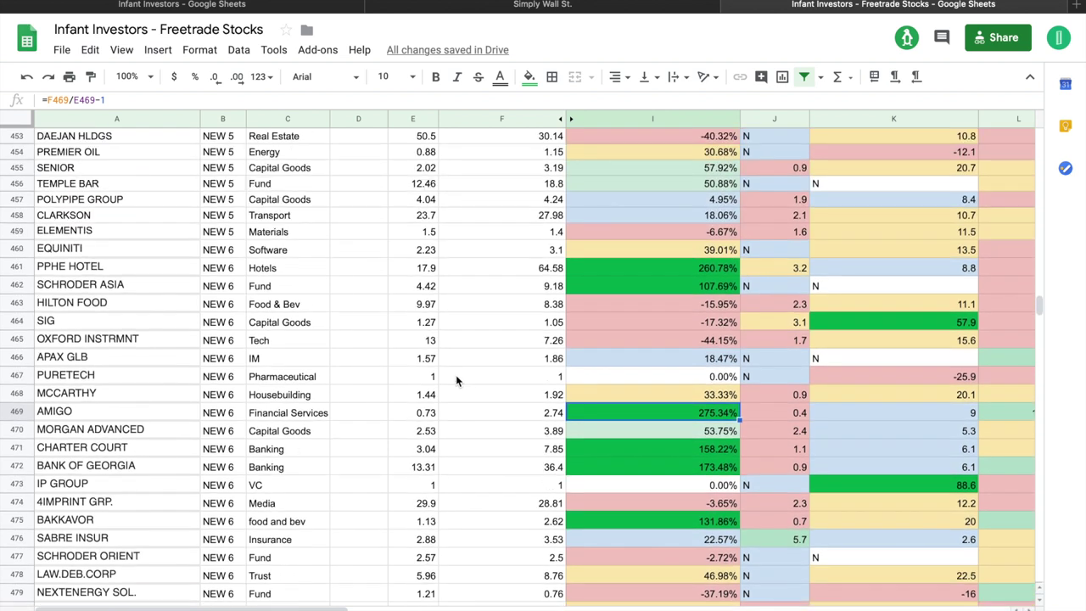
pyautogui.scroll(-3, 456, 380)
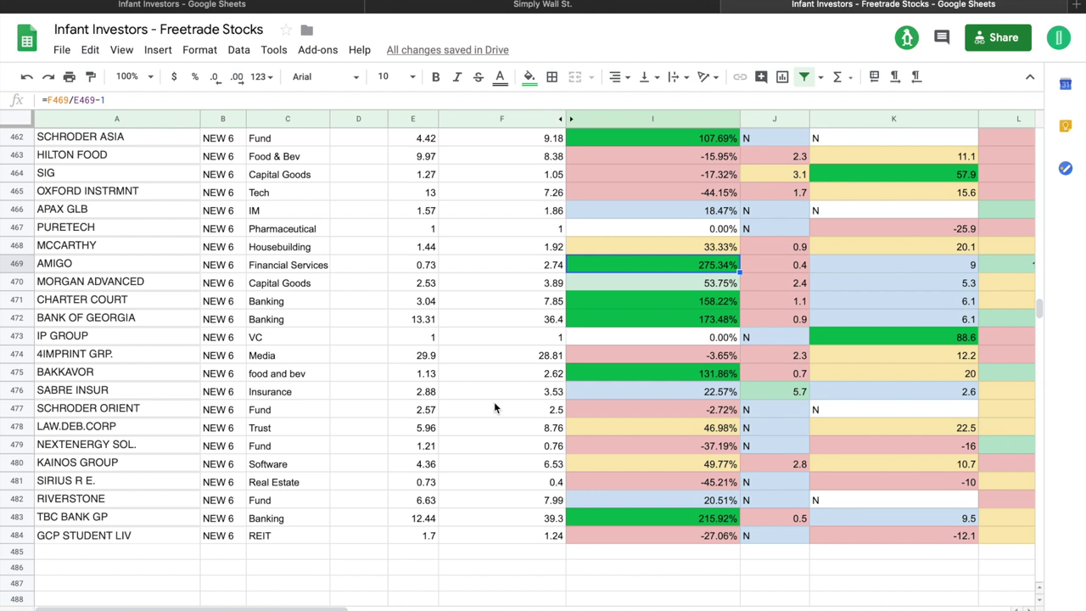
pyautogui.scroll(2, 495, 406)
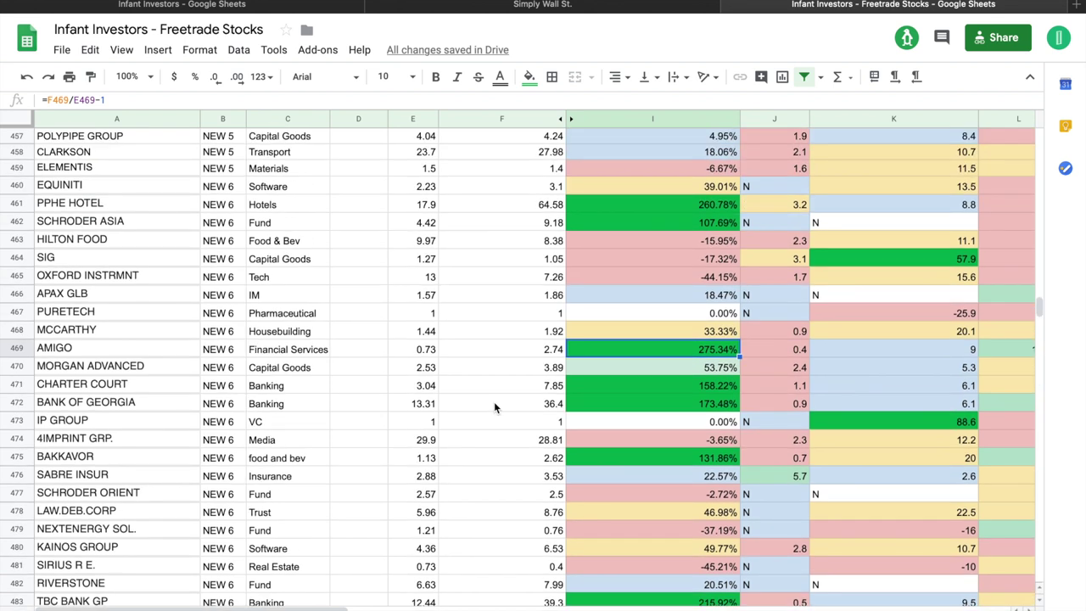
pyautogui.scroll(-4, 494, 407)
pyautogui.hscroll(2, 493, 407)
pyautogui.hscroll(-2, 493, 407)
pyautogui.scroll(4, 493, 408)
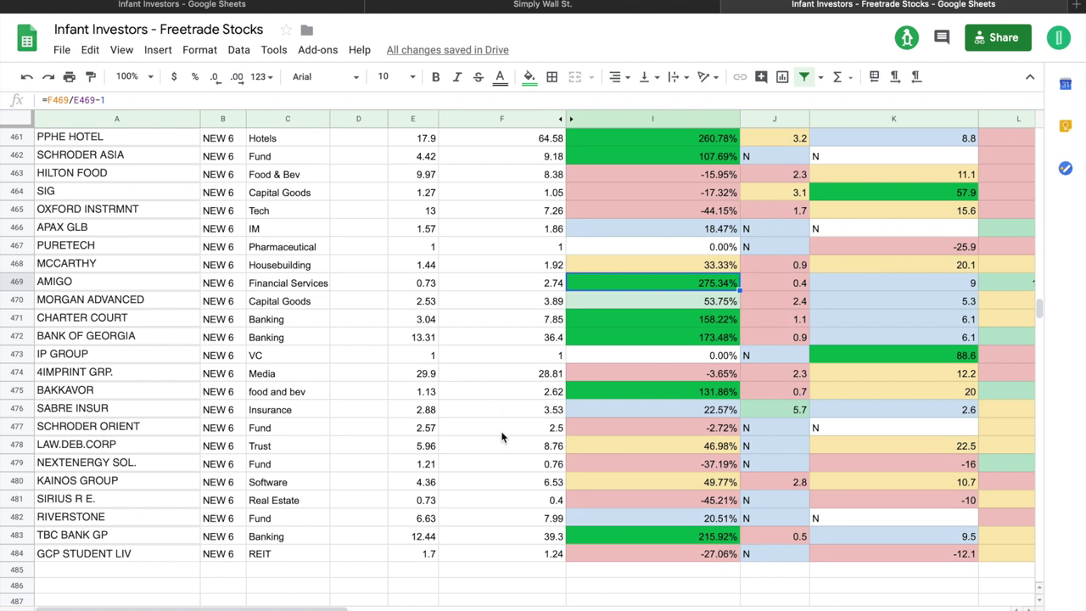
pyautogui.scroll(4, 502, 437)
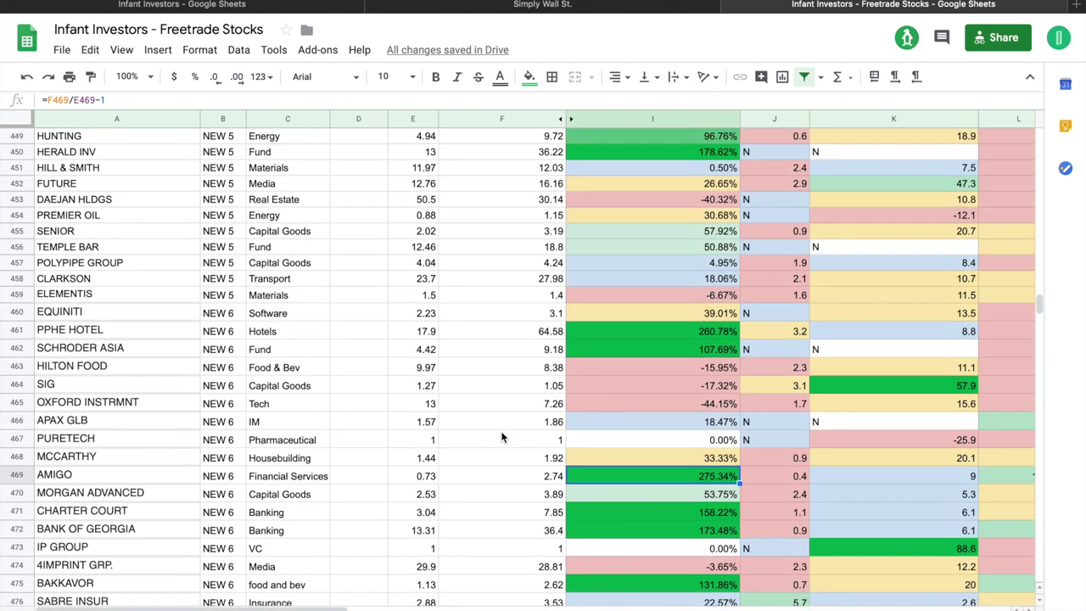
pyautogui.scroll(-5, 501, 436)
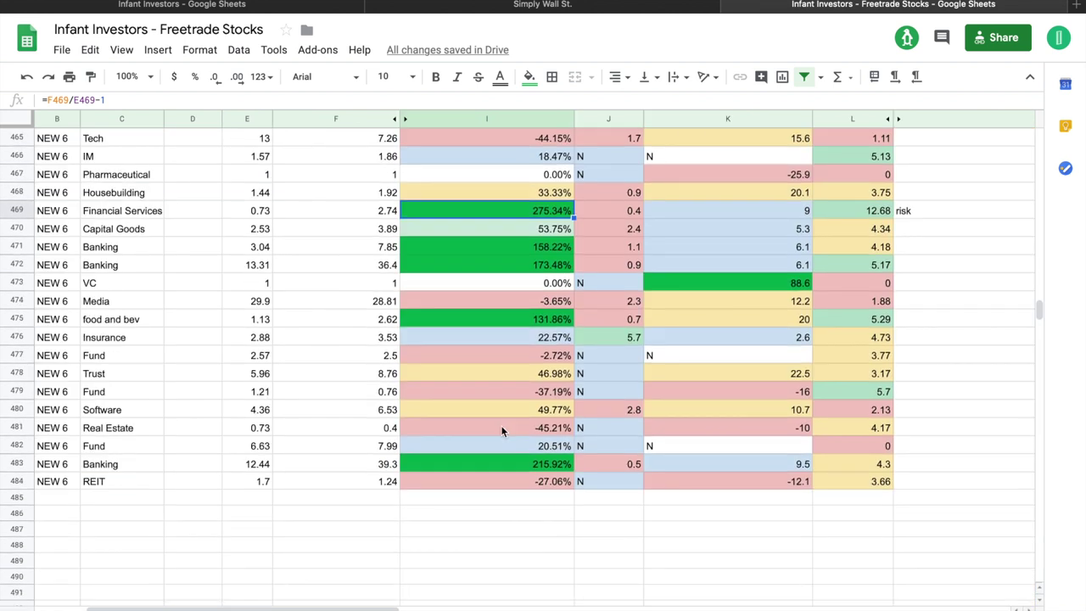